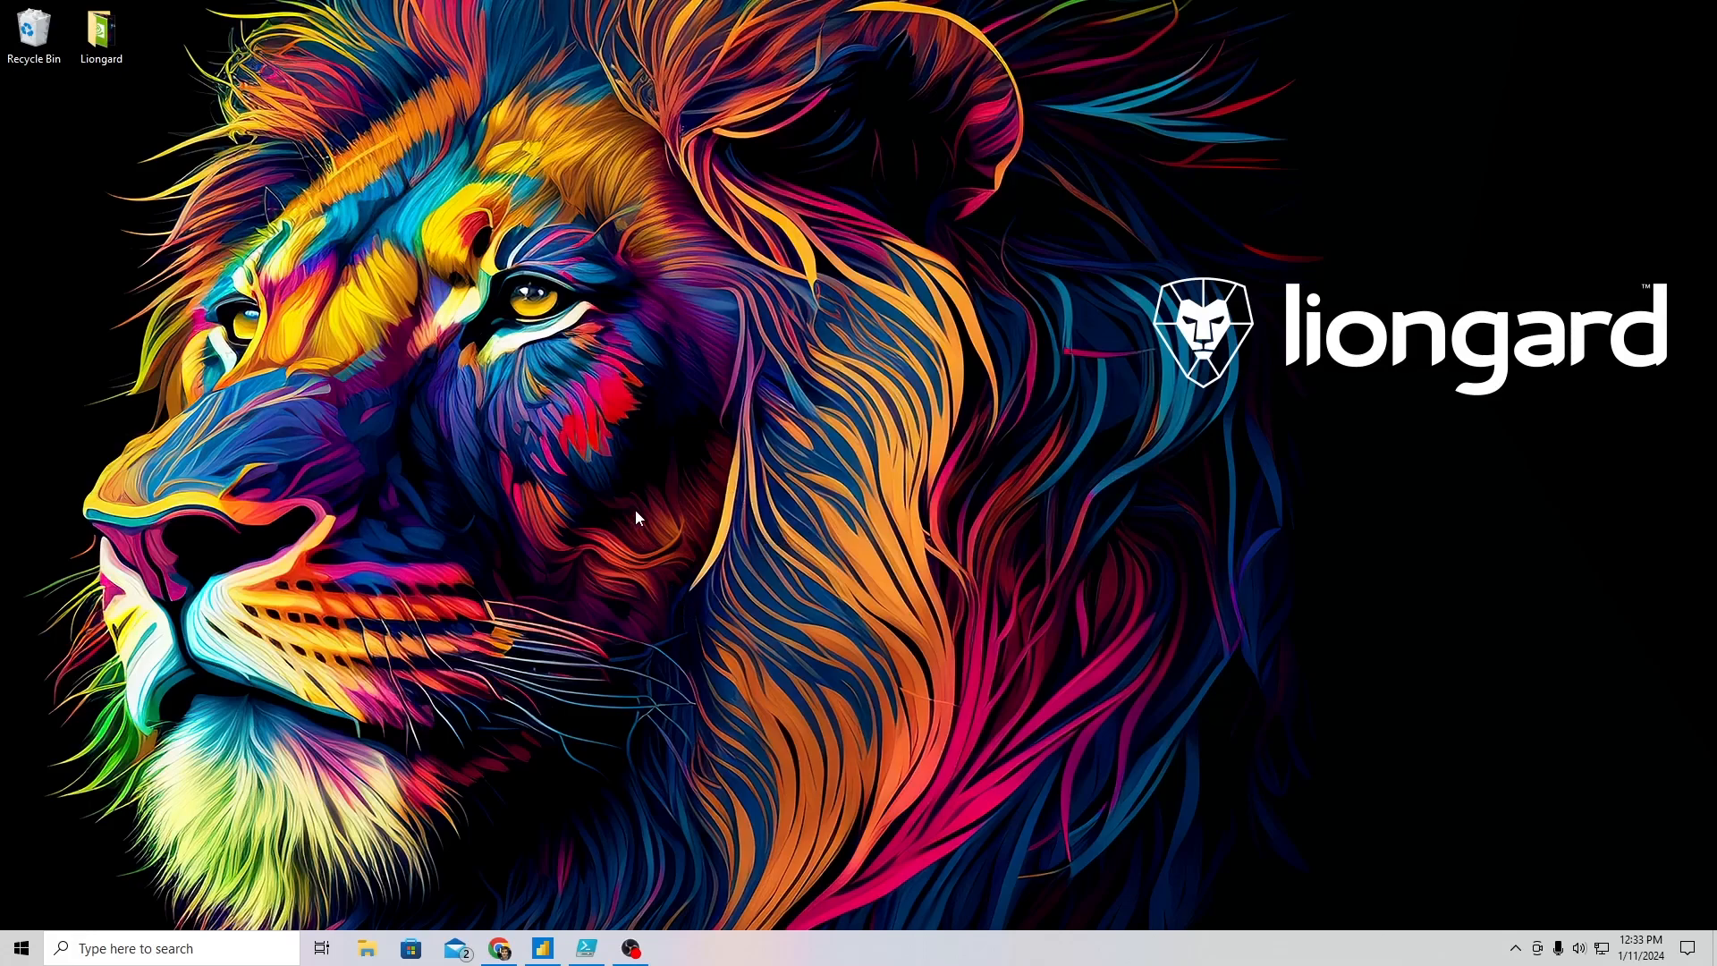
- Switch to Chrome and open the Access Tokens page in the Liongard account settings
click(499, 948)
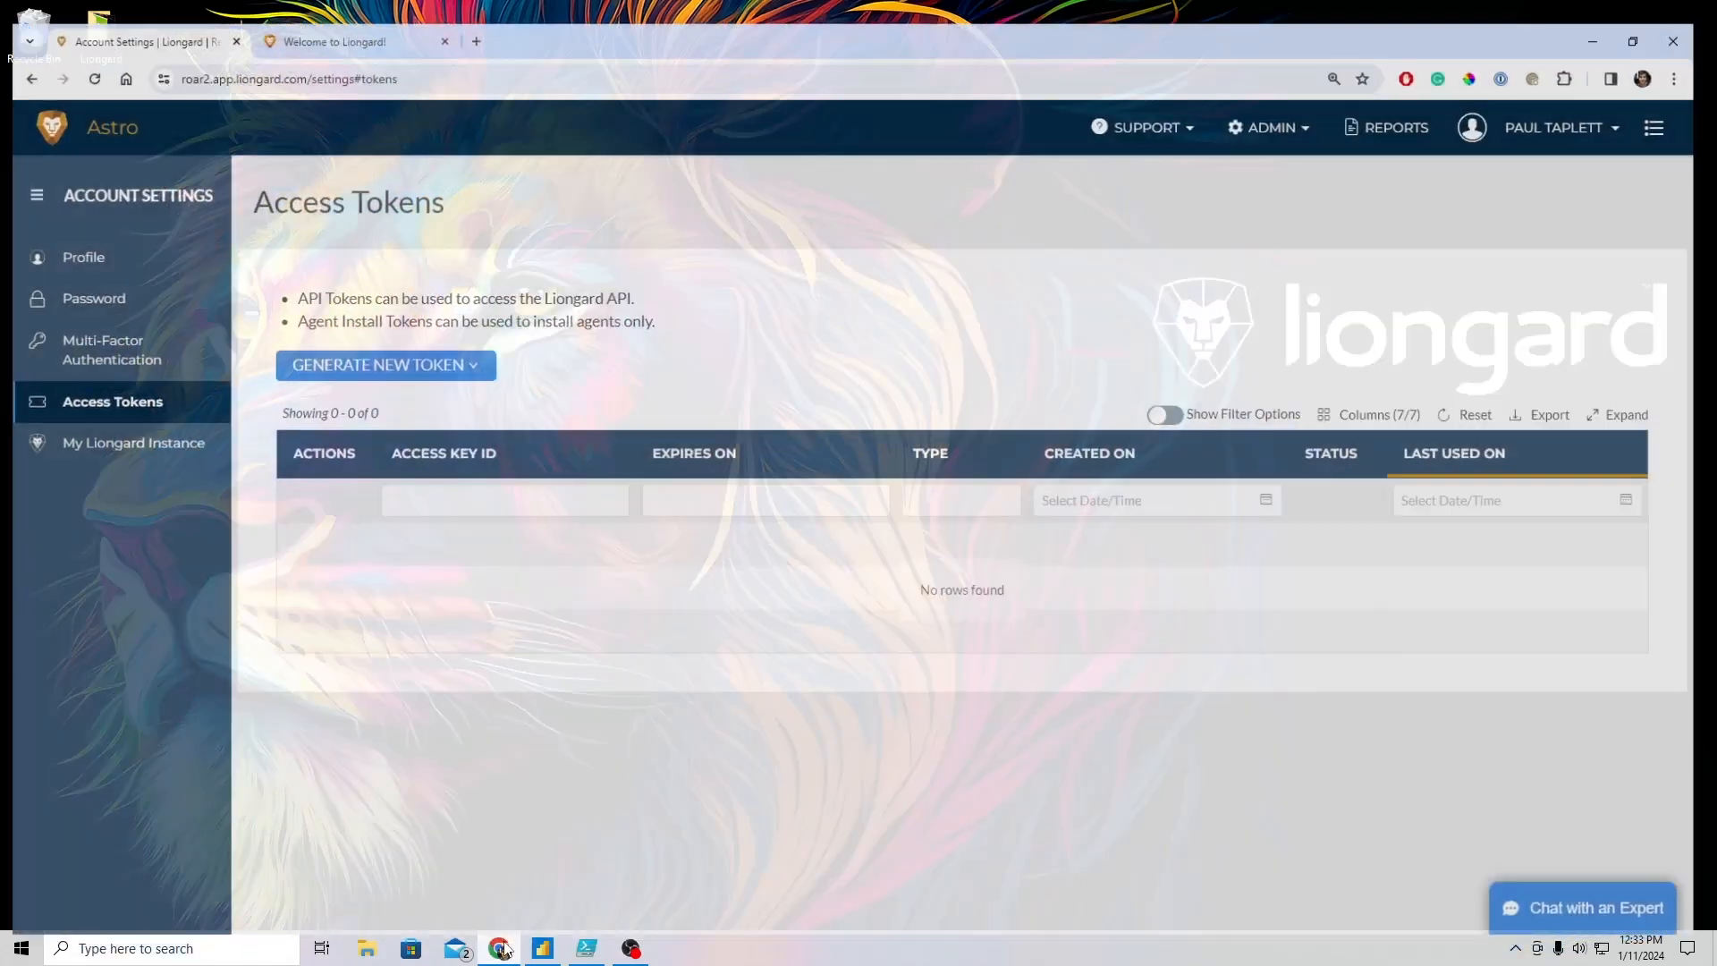
click(76, 106)
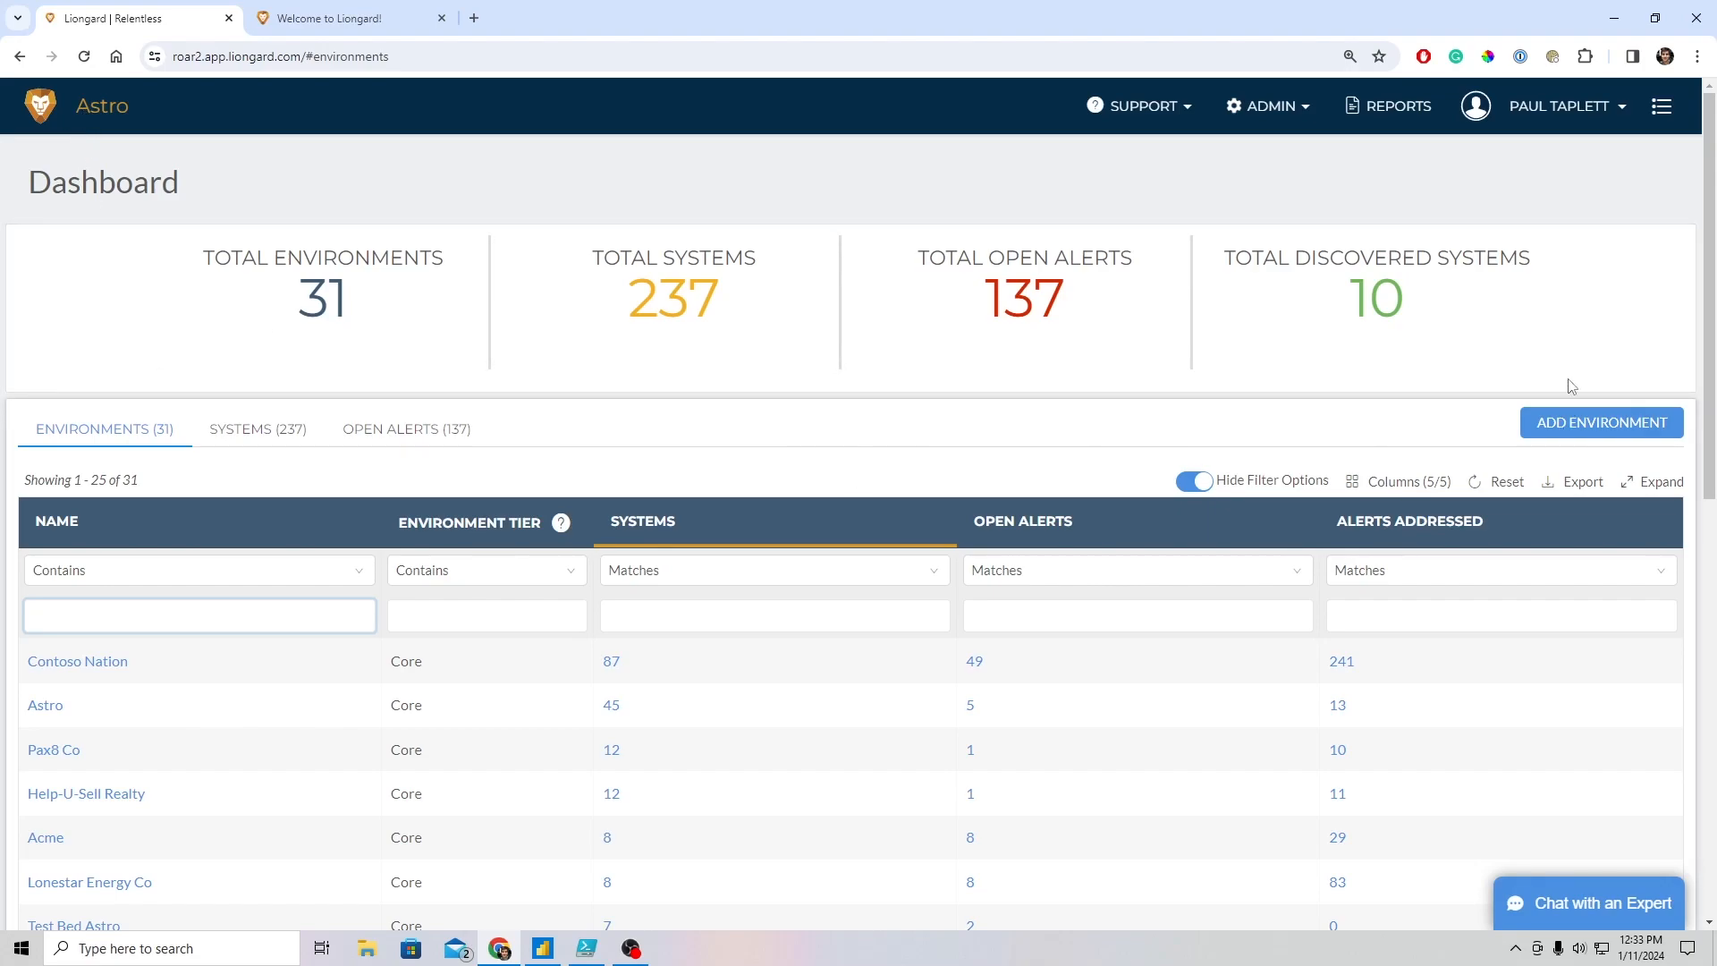
click(1588, 108)
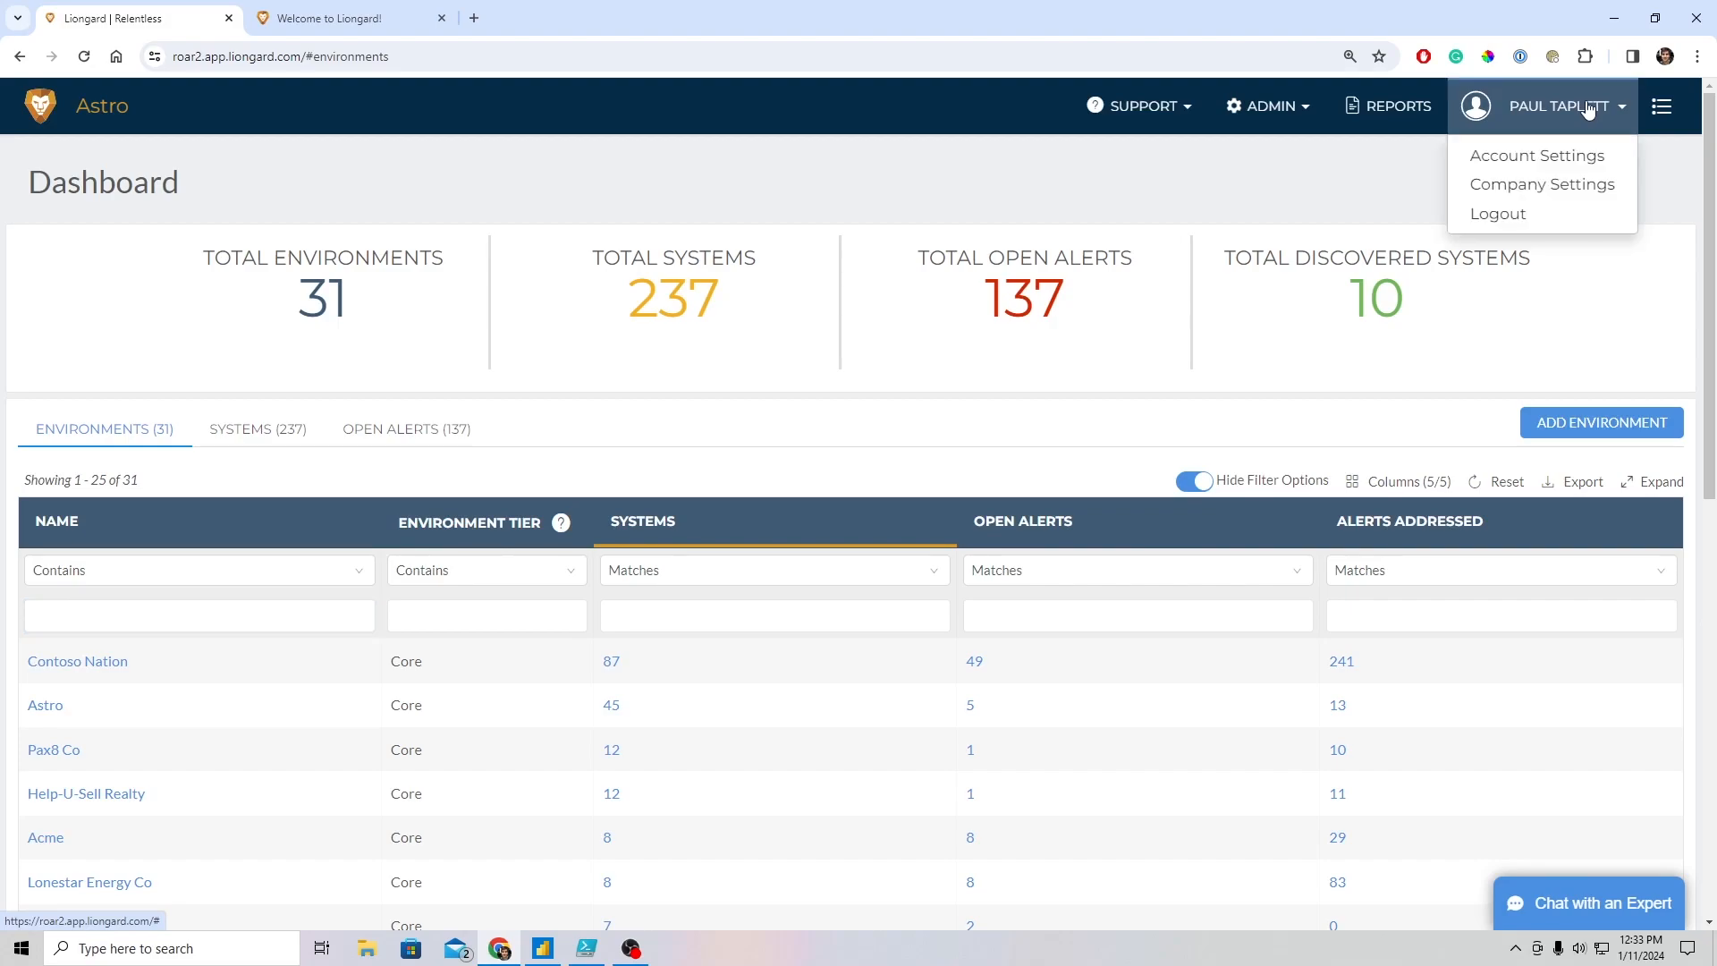
click(1541, 159)
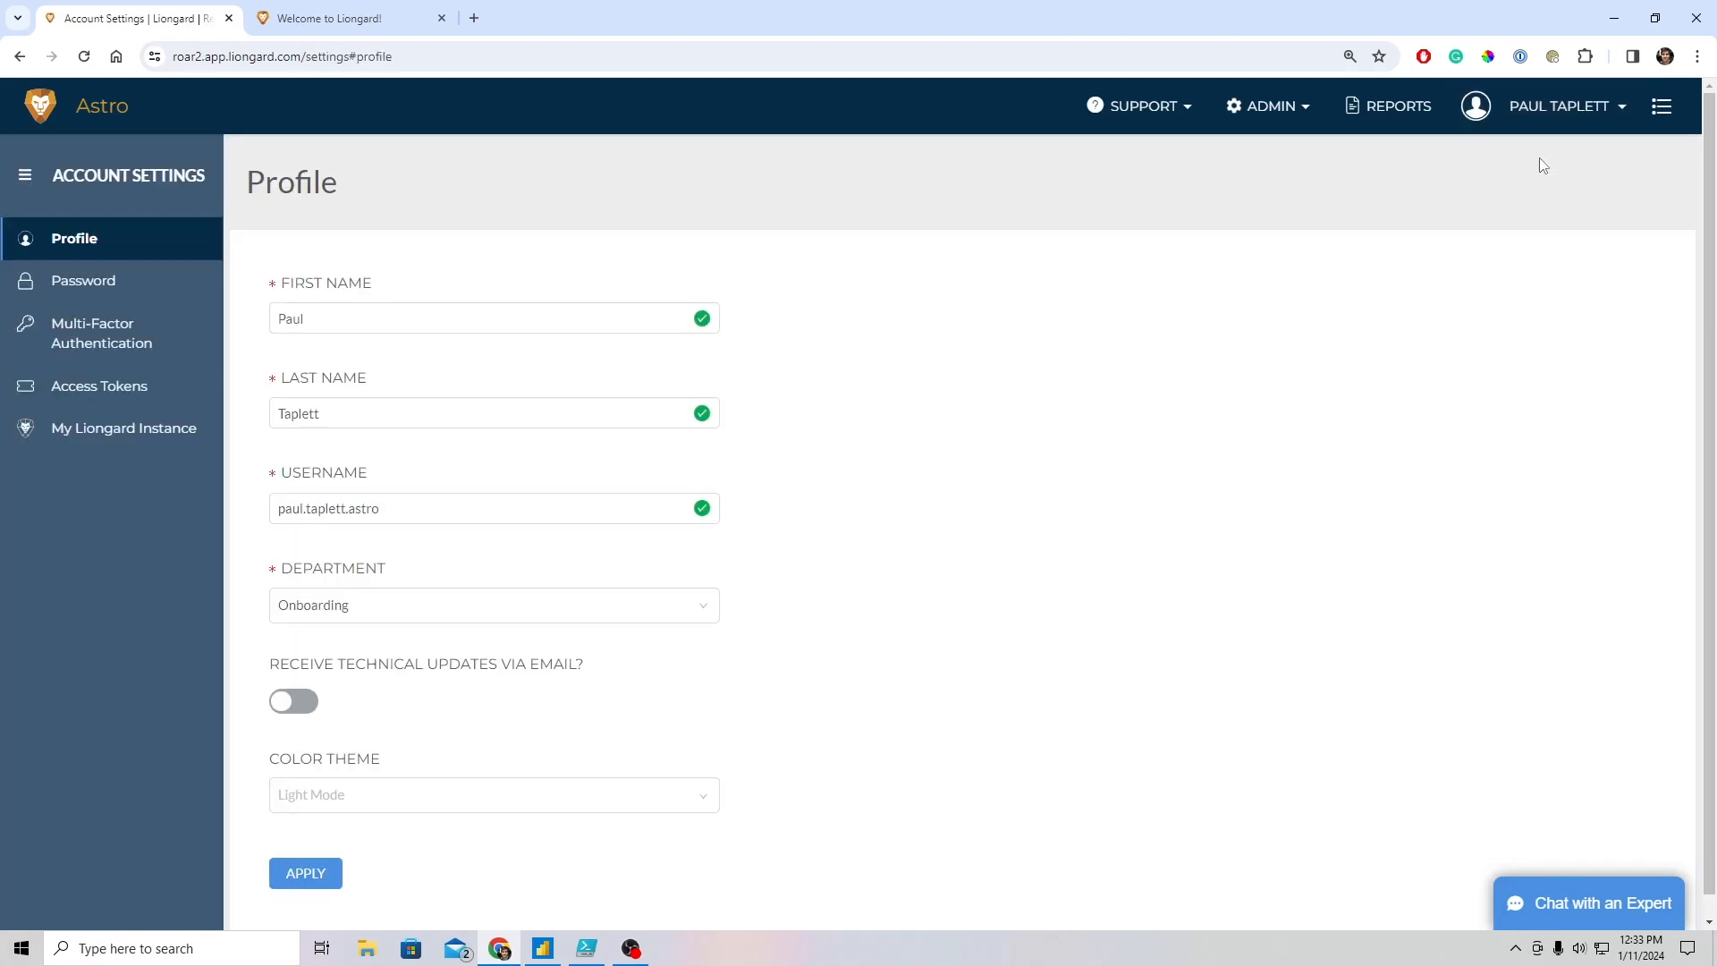
click(72, 391)
- Generate a new Liongard API token with an Unlimited expiration period and highlight its access key ID and secret
click(473, 354)
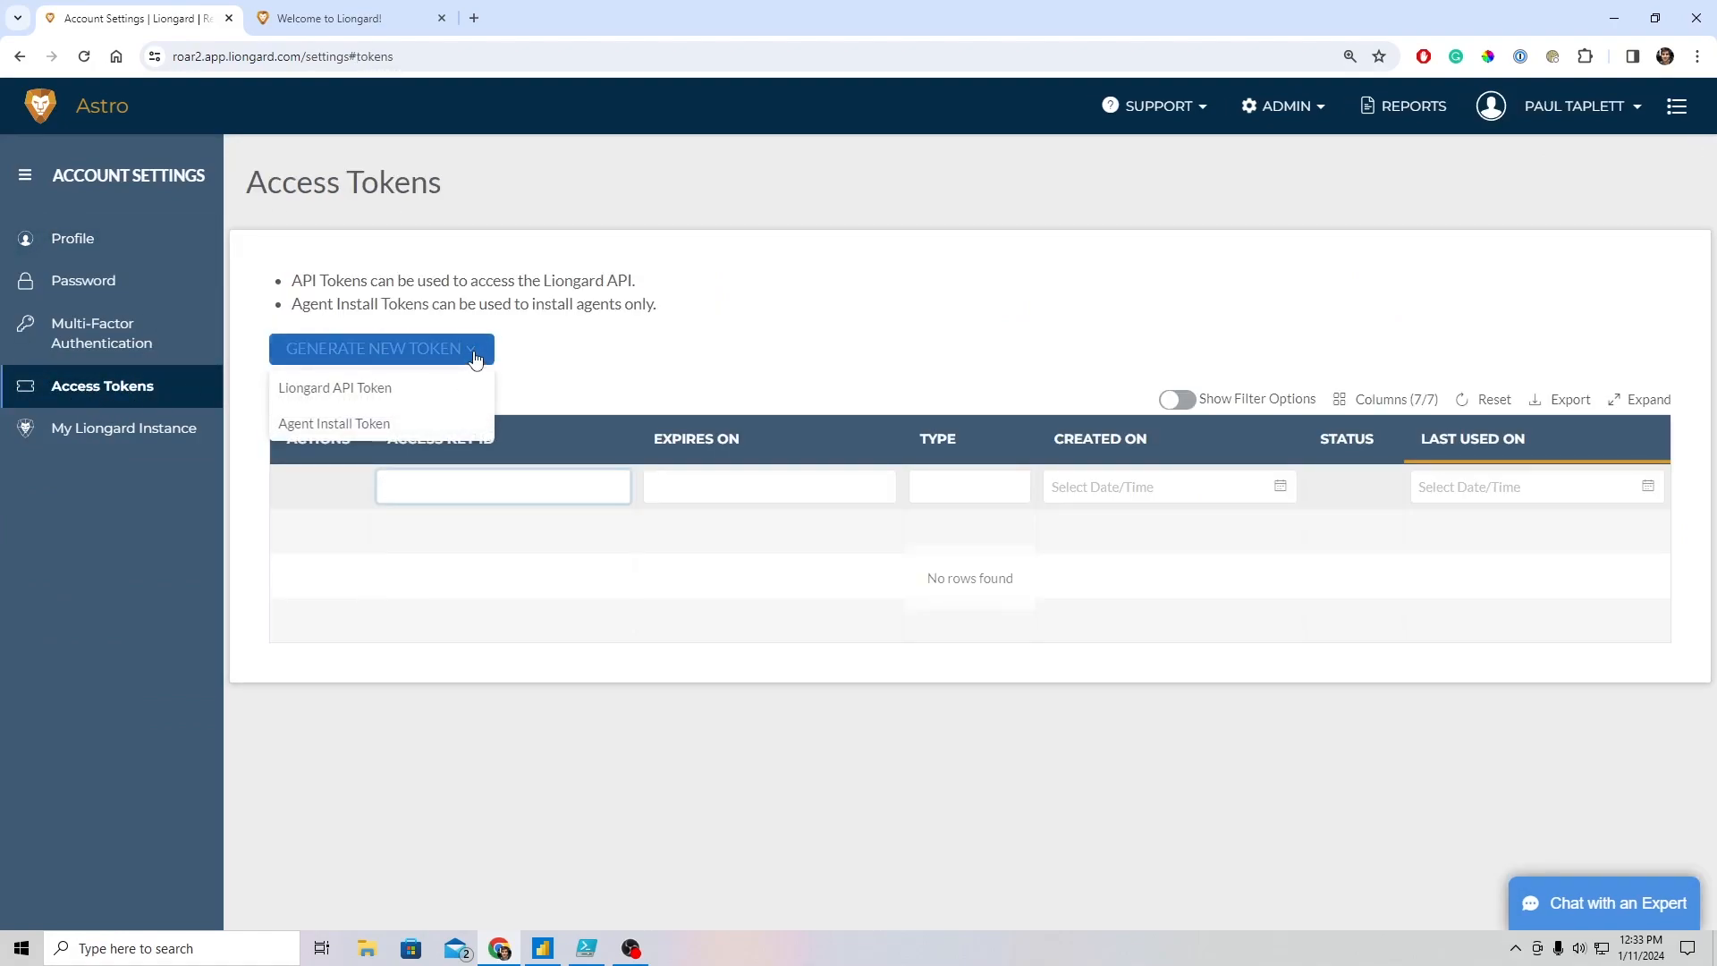
click(373, 391)
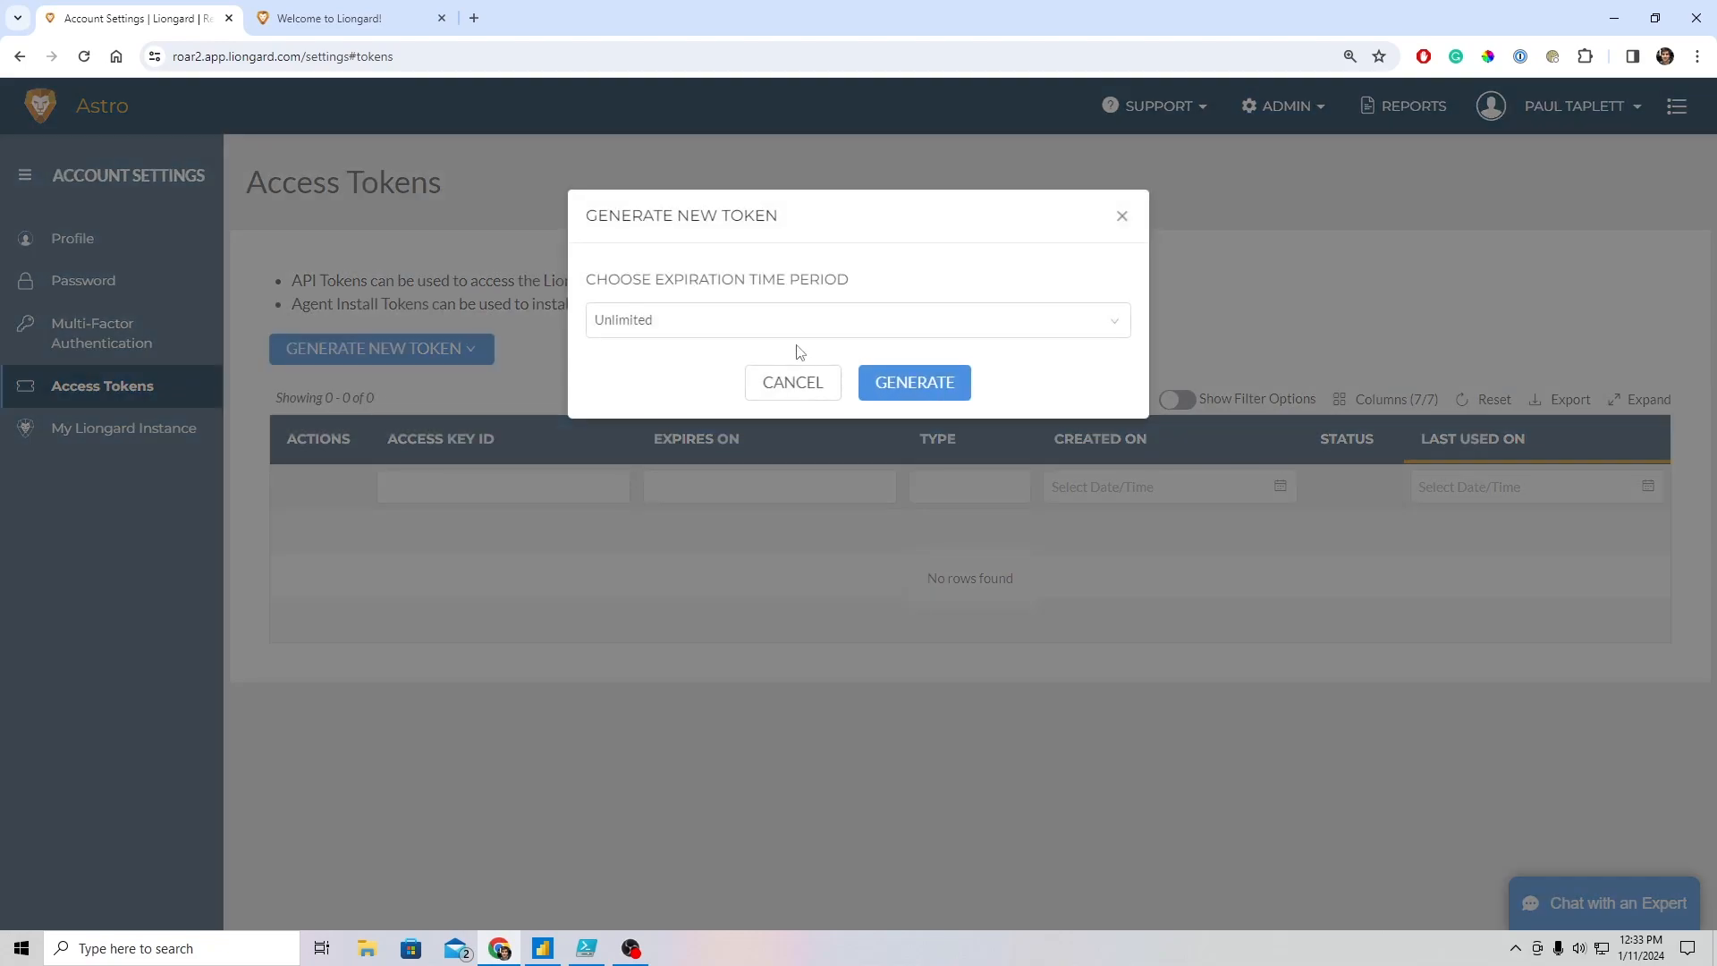
click(810, 329)
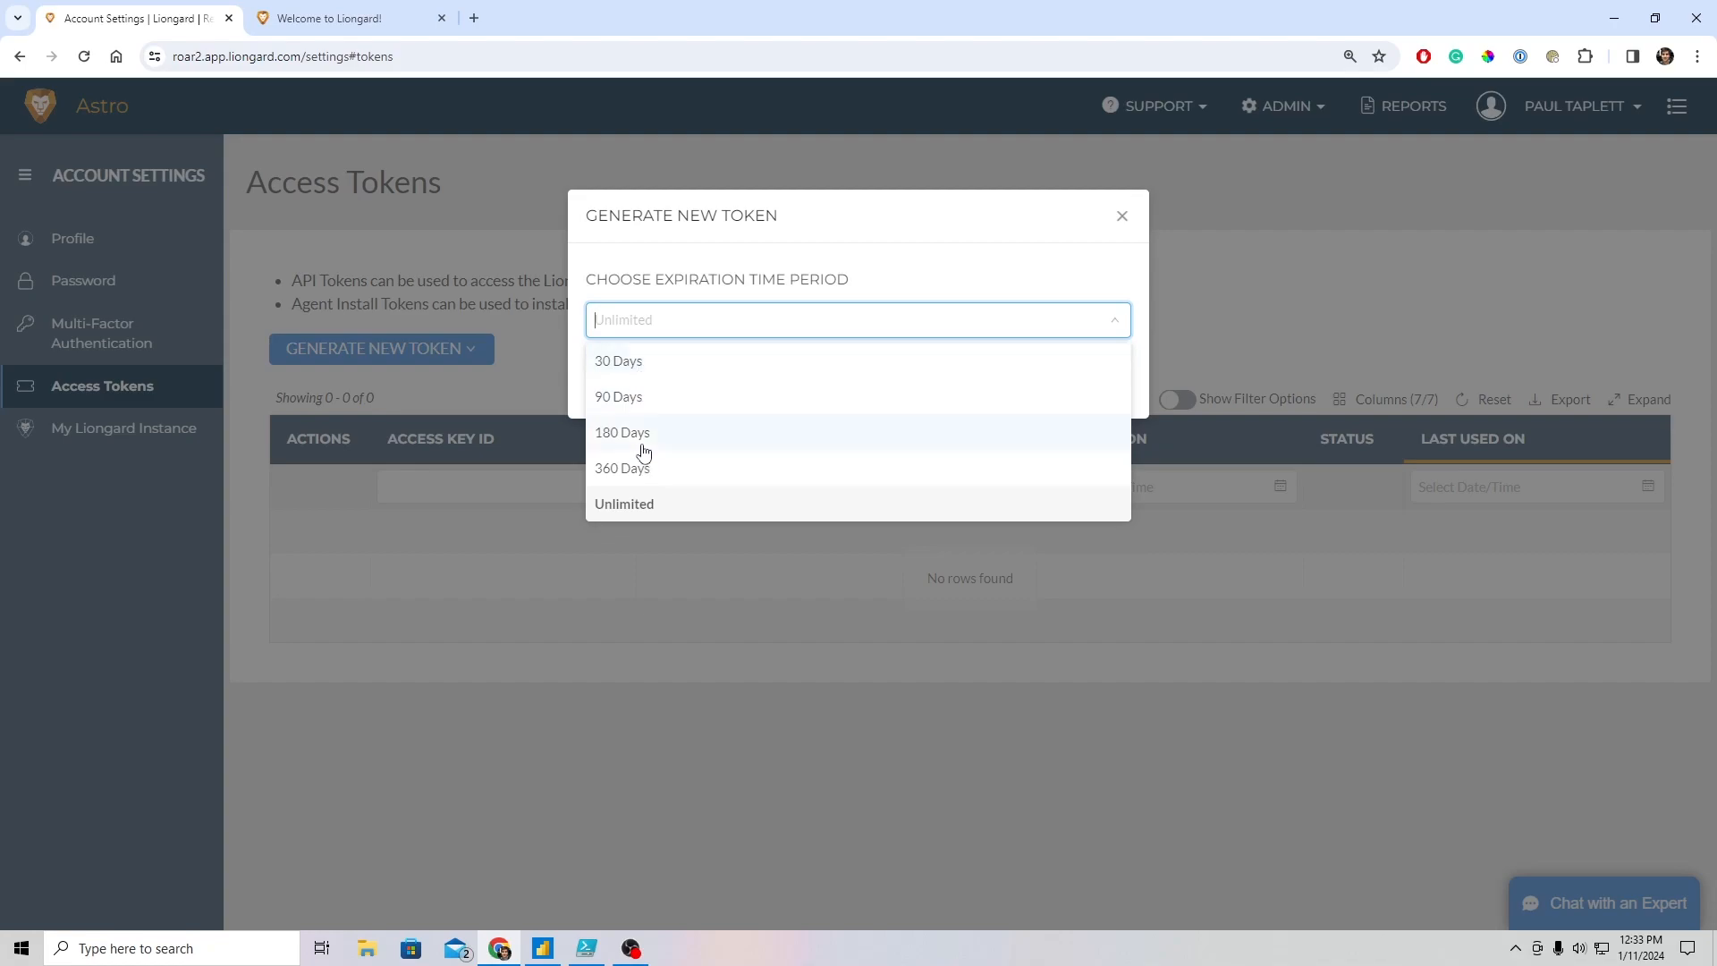
click(627, 503)
click(939, 379)
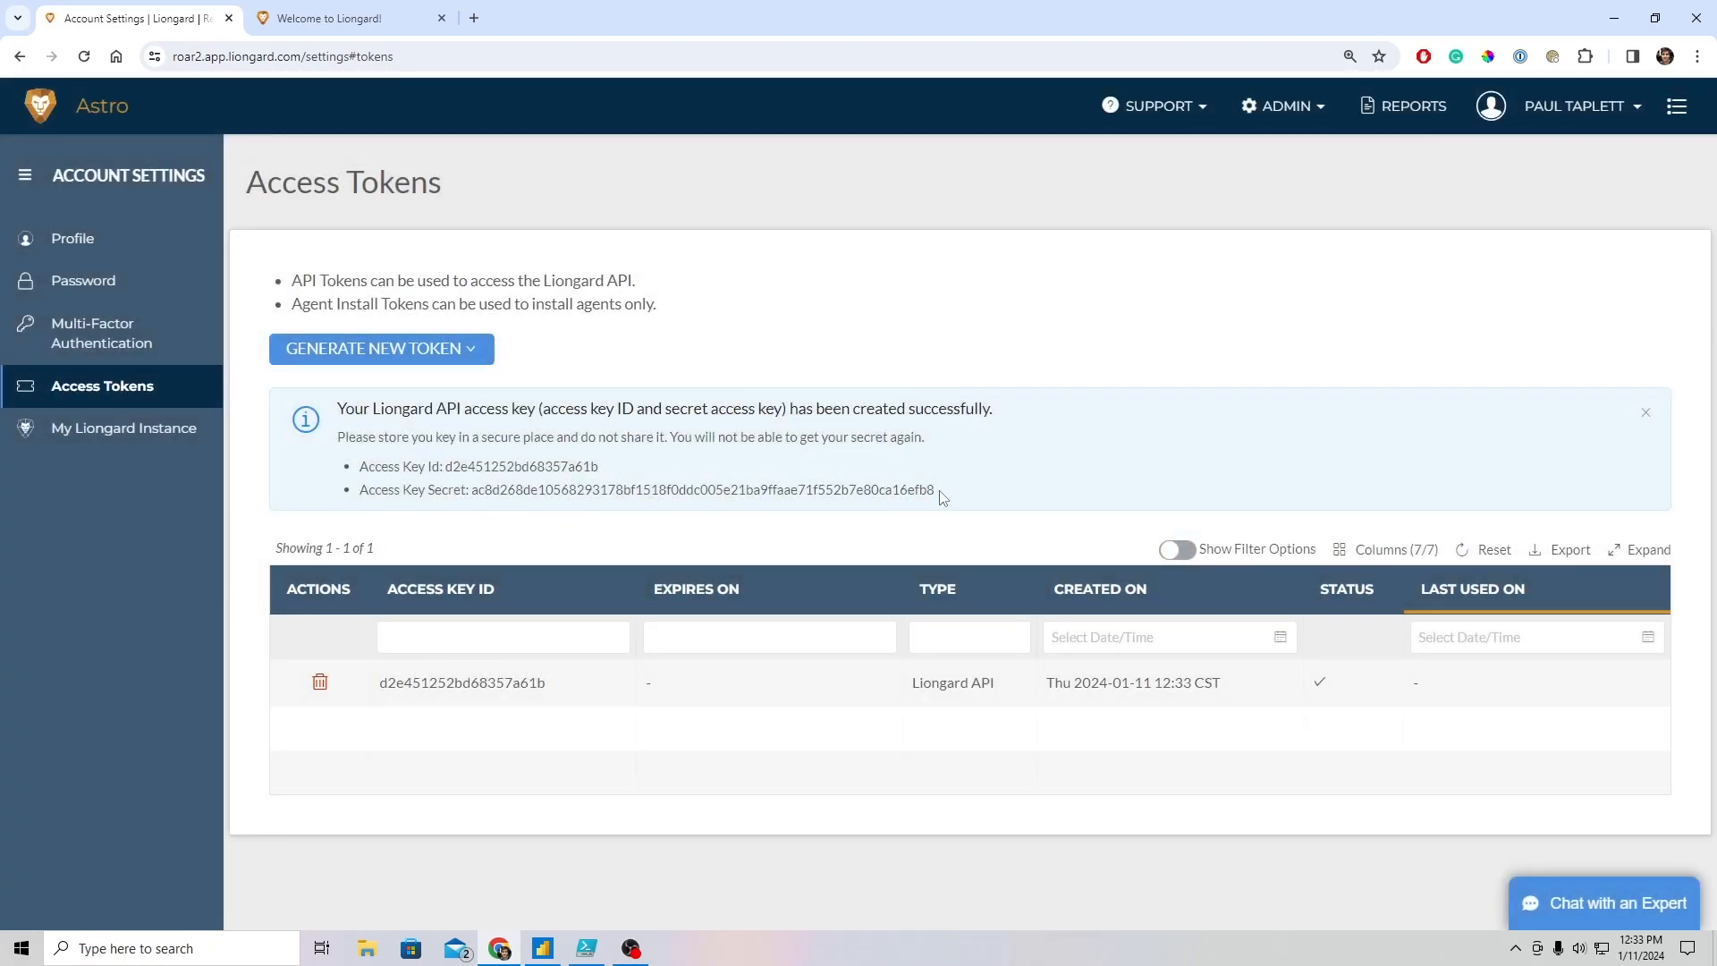
drag(937, 490, 348, 472)
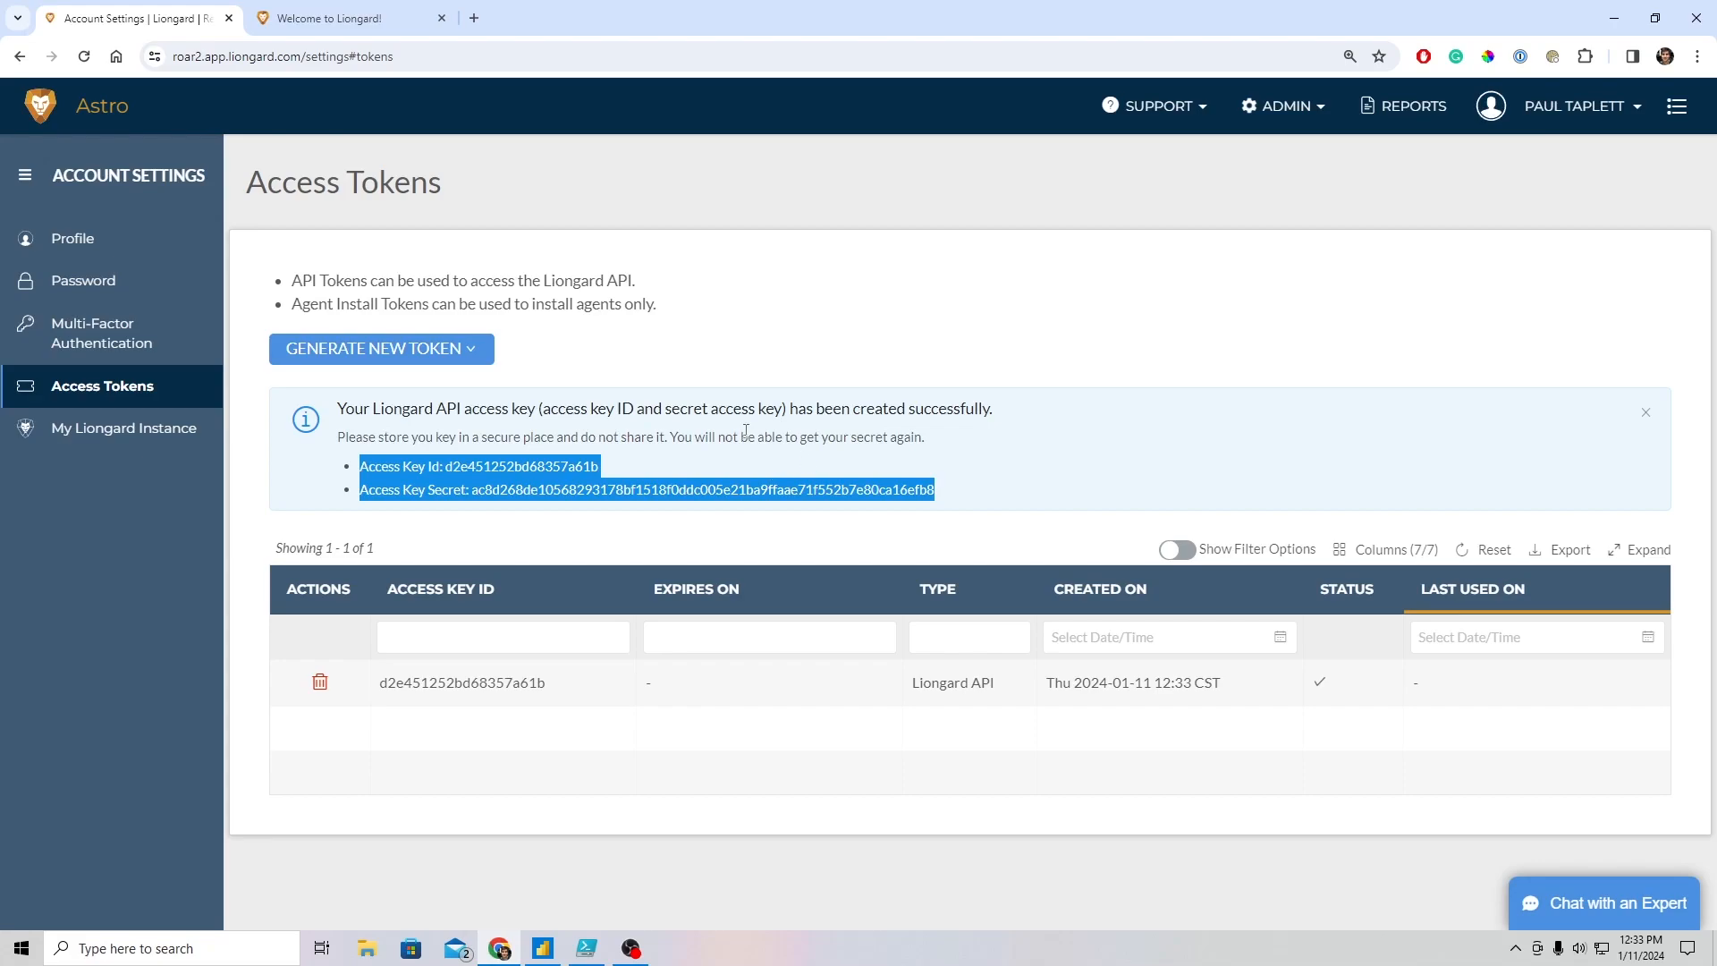
click(919, 491)
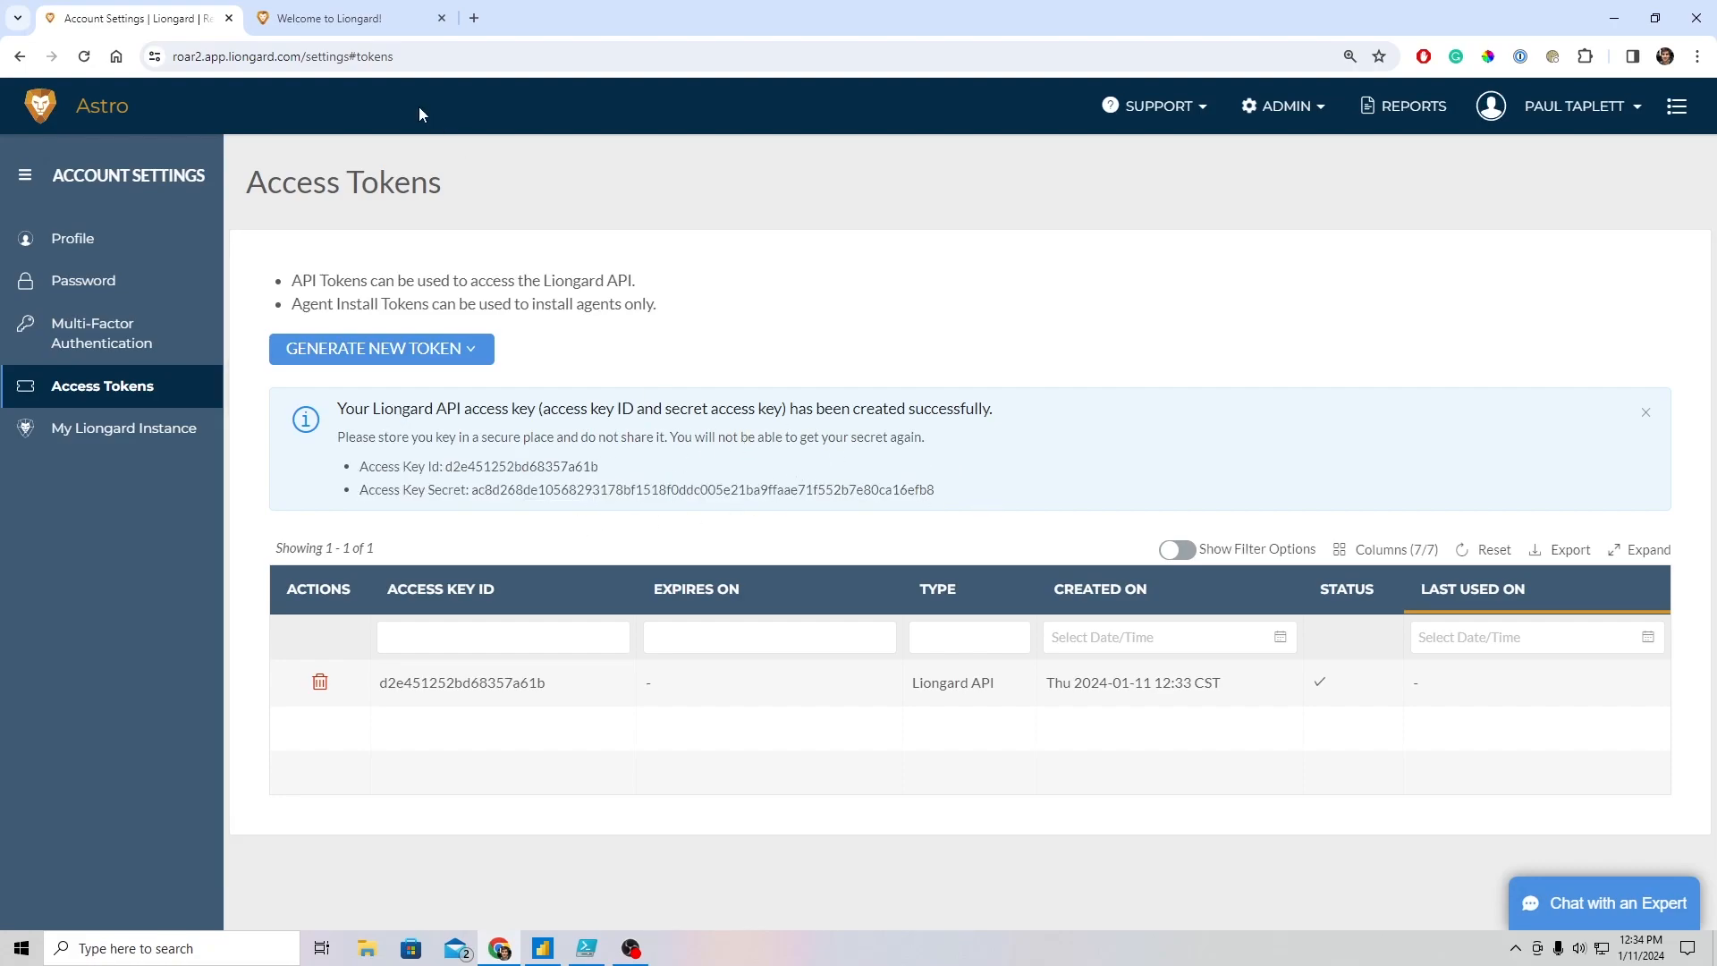
- Open the "Install and Configure the Power BI Connector" guide under Microsoft Power BI in the Liongard documentation
click(384, 18)
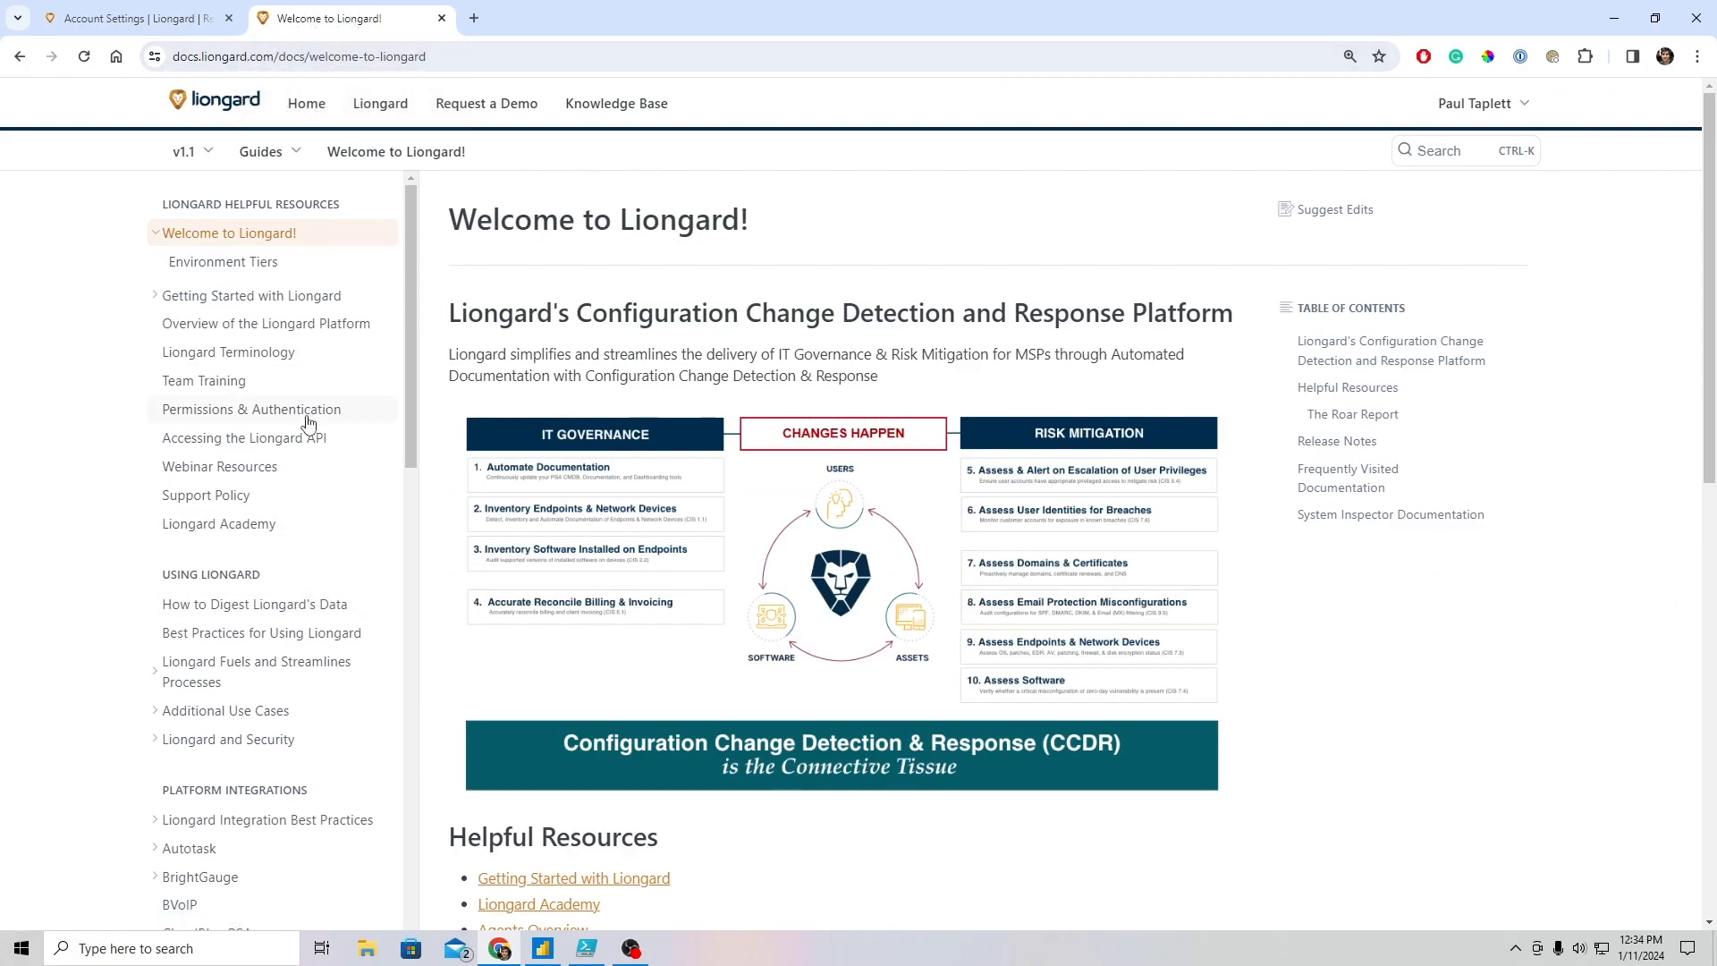
scroll(304, 424, down, 8)
scroll(298, 419, down, 6)
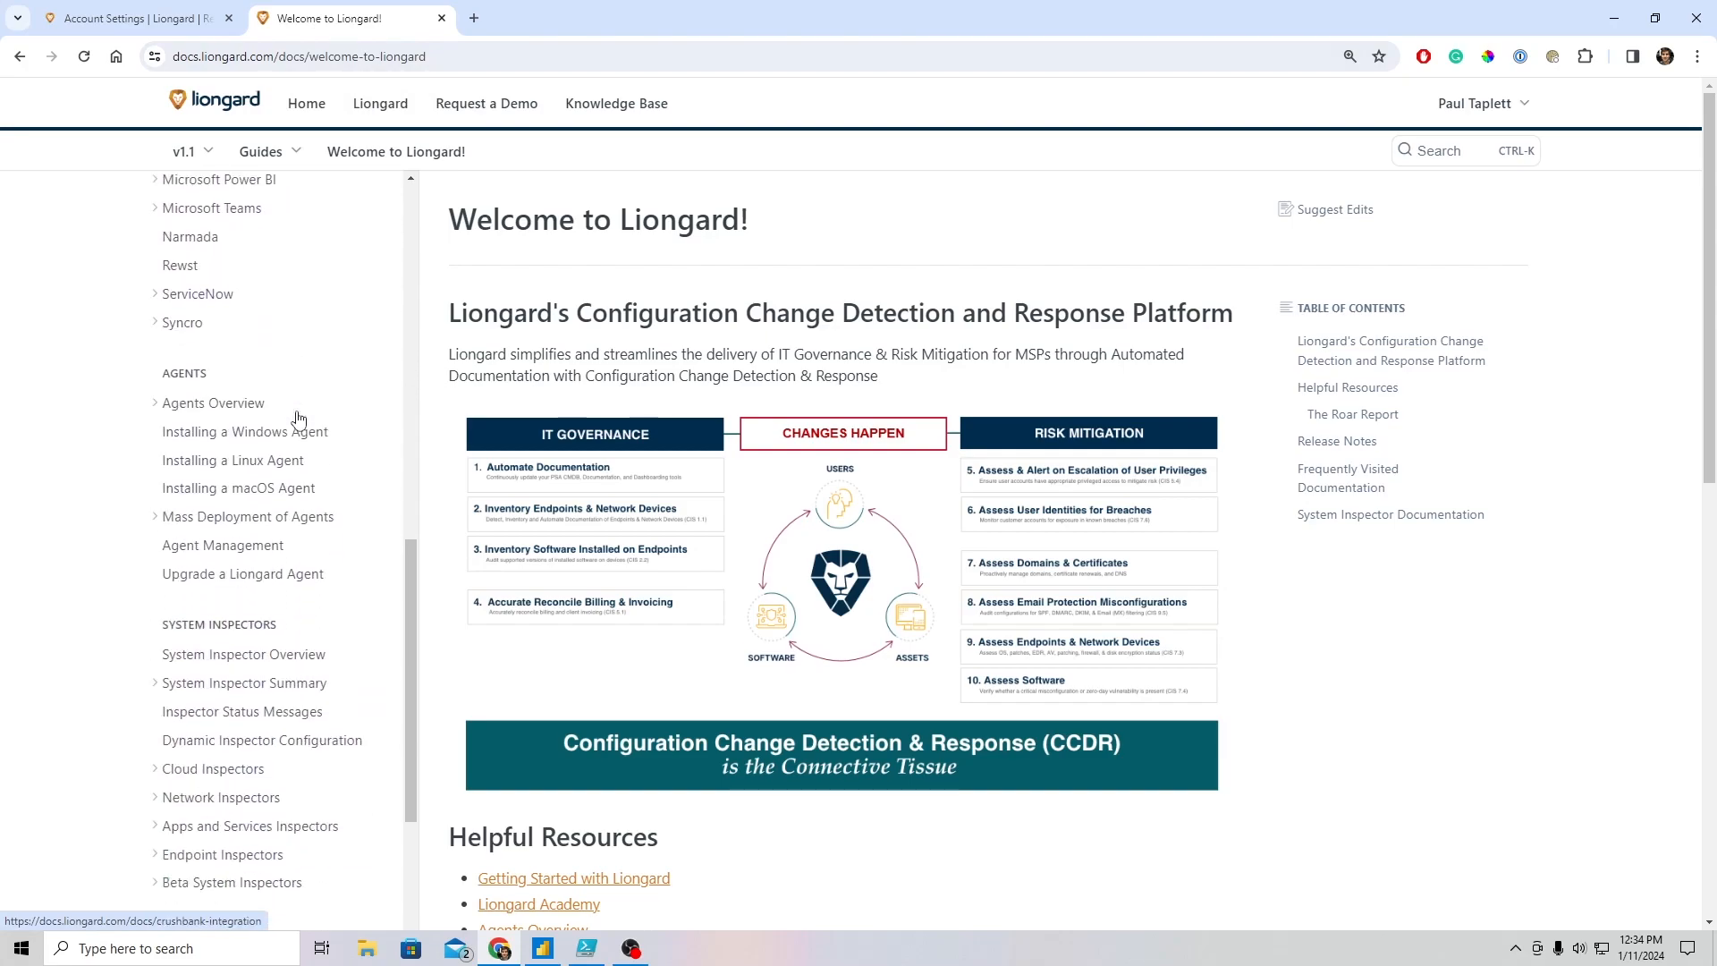
scroll(296, 420, up, 8)
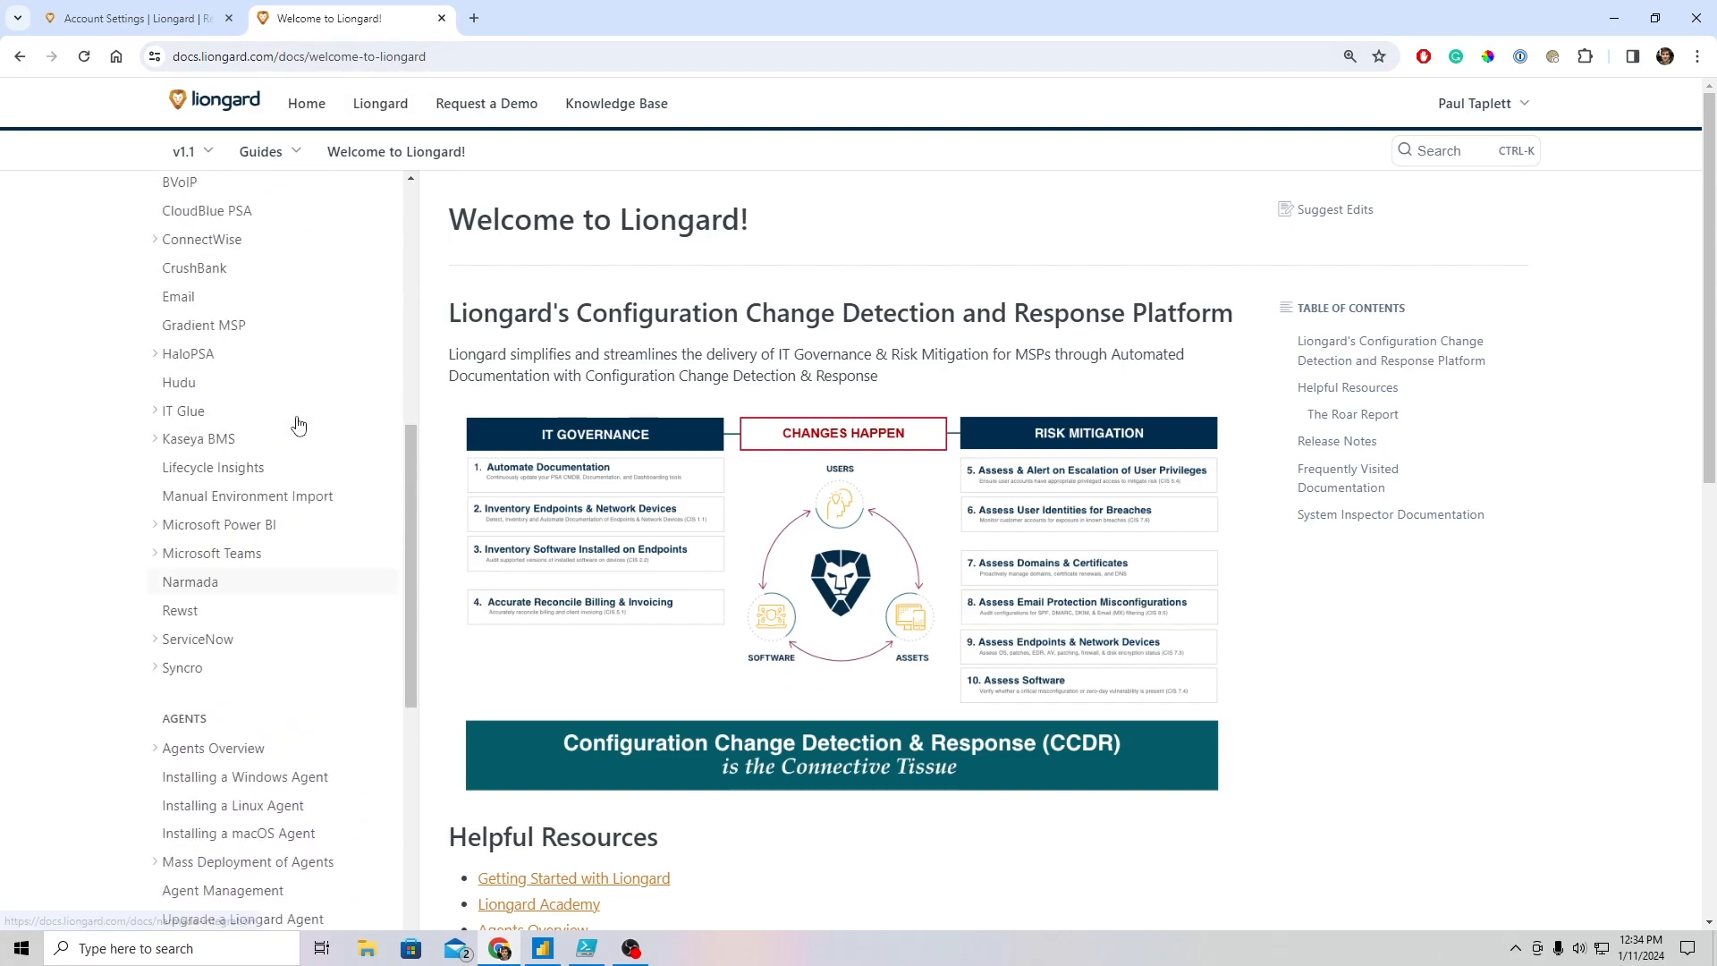
click(224, 628)
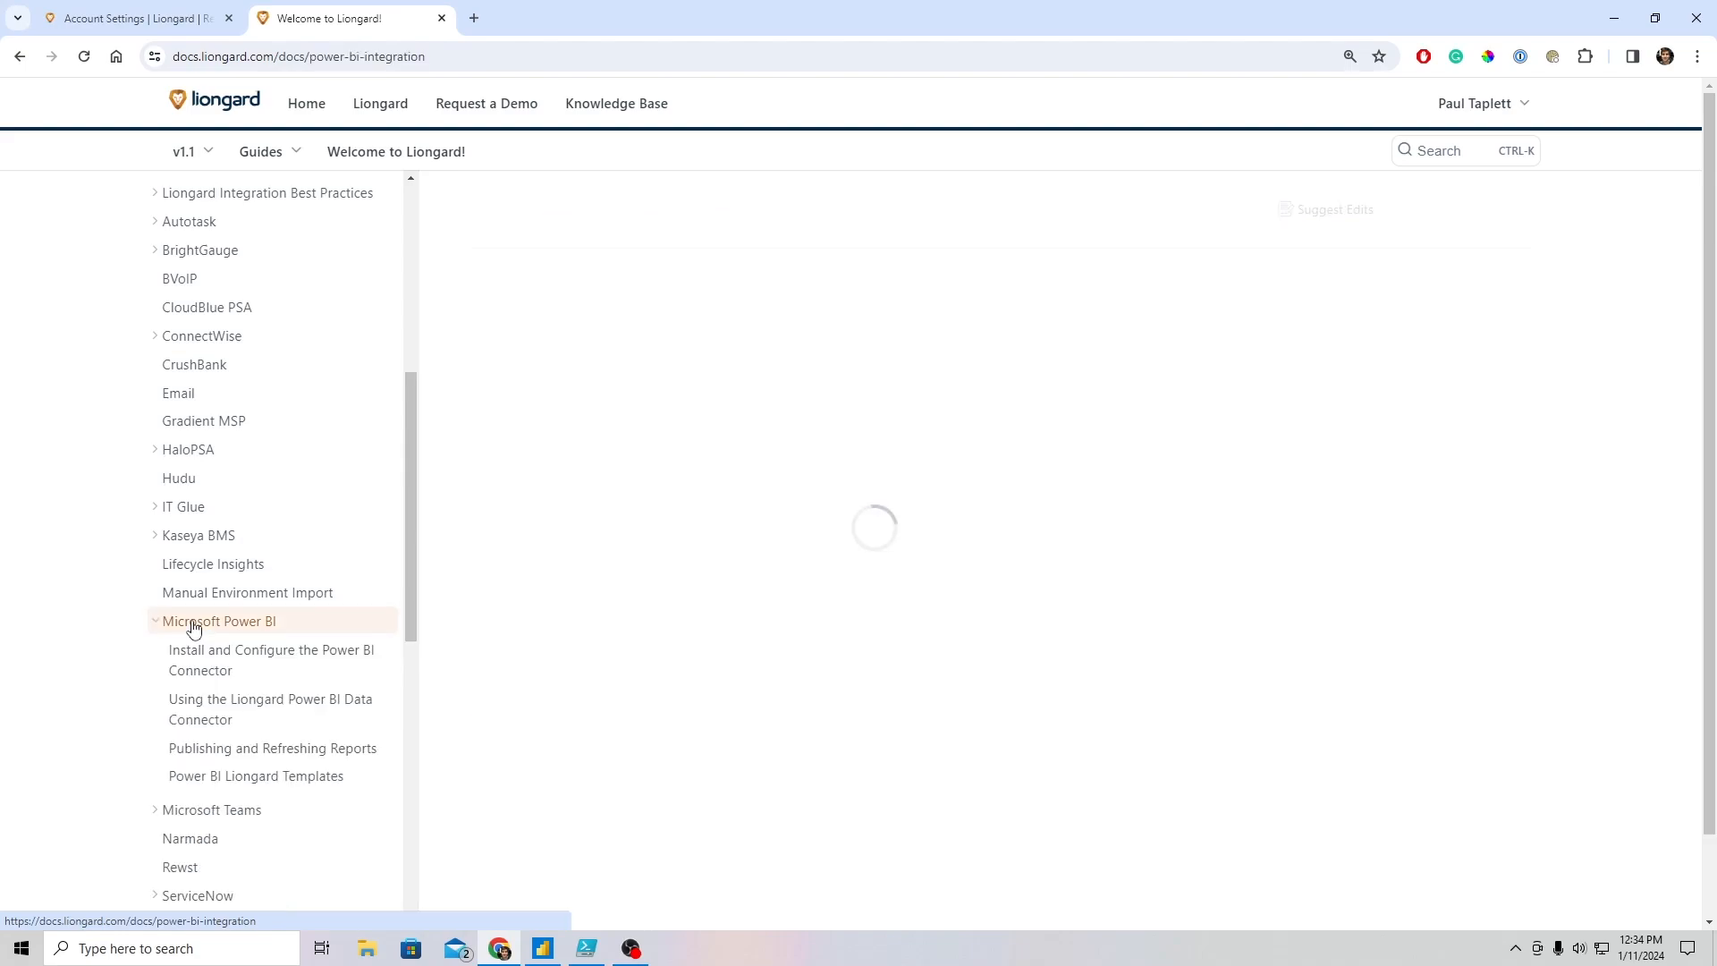
click(324, 663)
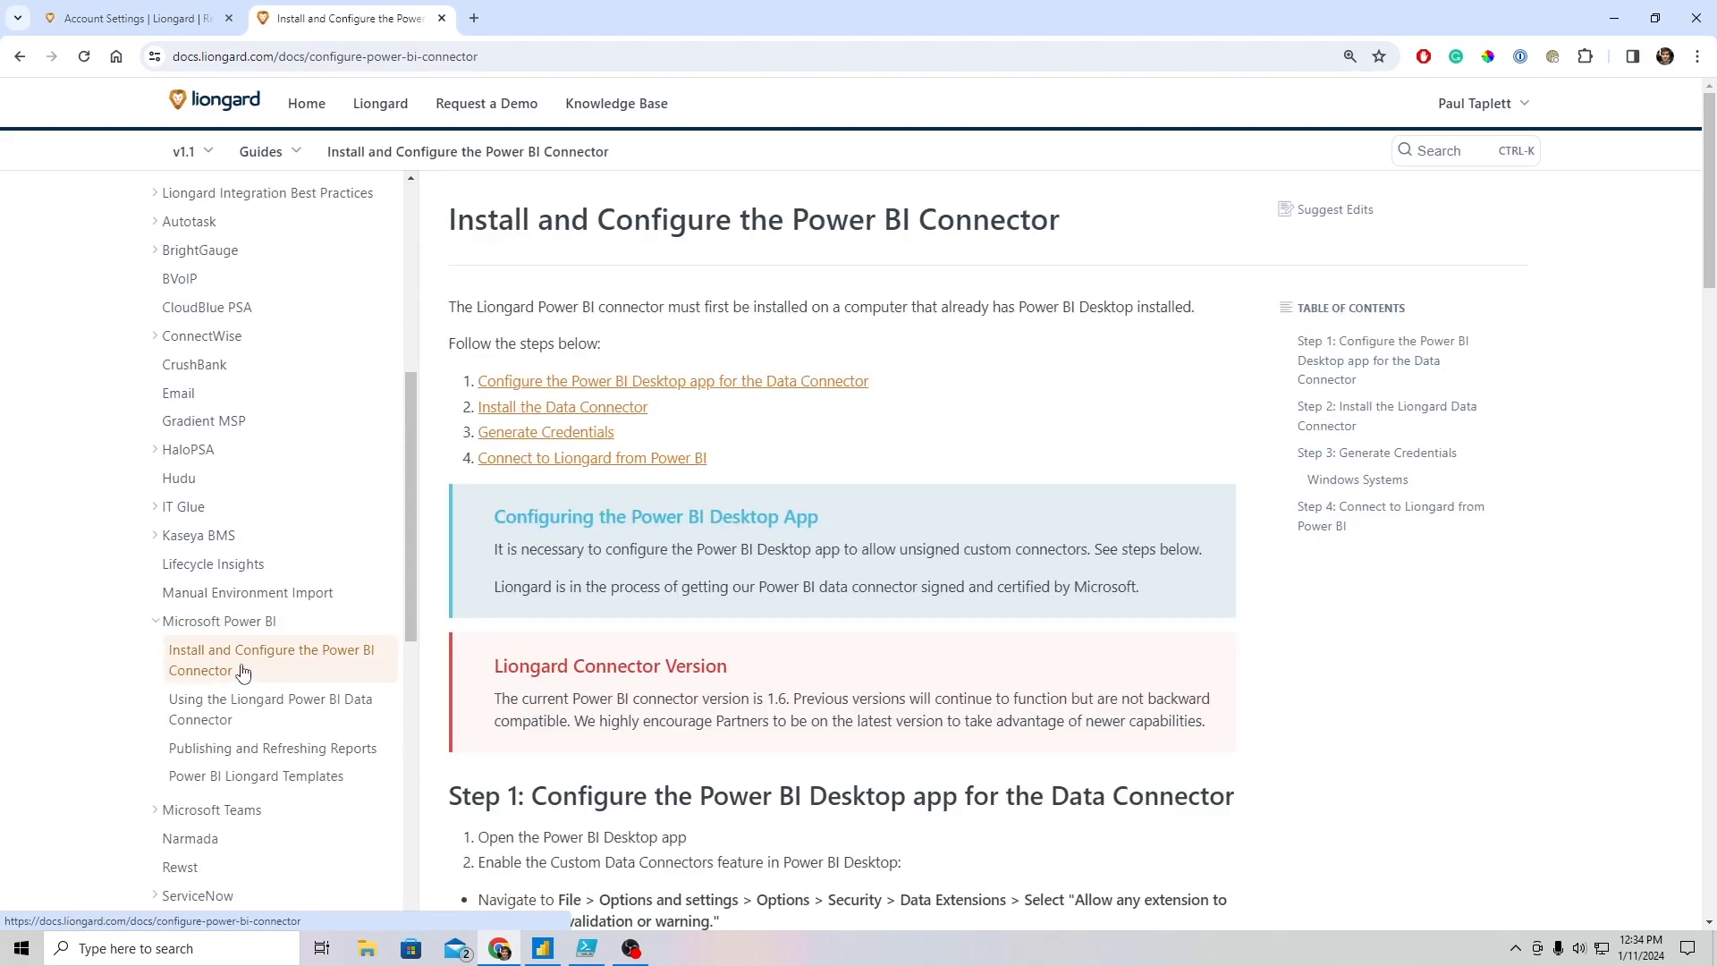
- Review the guide's Step 3: Generate Credentials section and open its base64encode.org link in a new tab
scroll(752, 677, down, 4)
scroll(751, 678, down, 10)
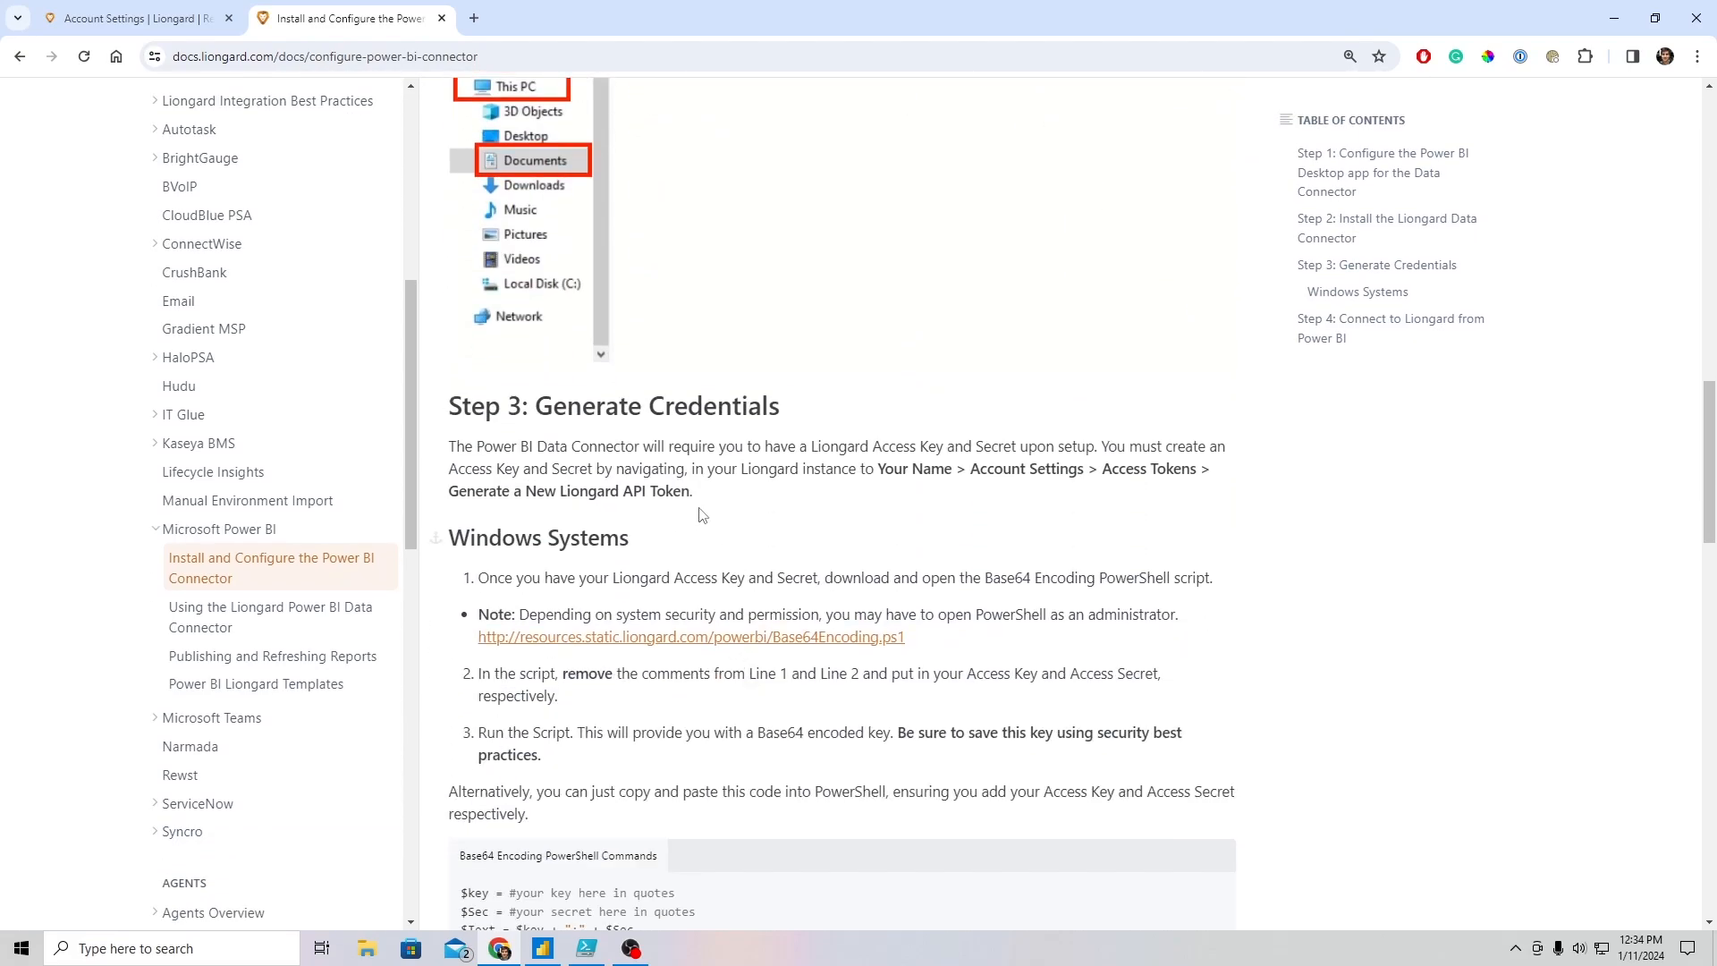
drag(537, 407, 767, 407)
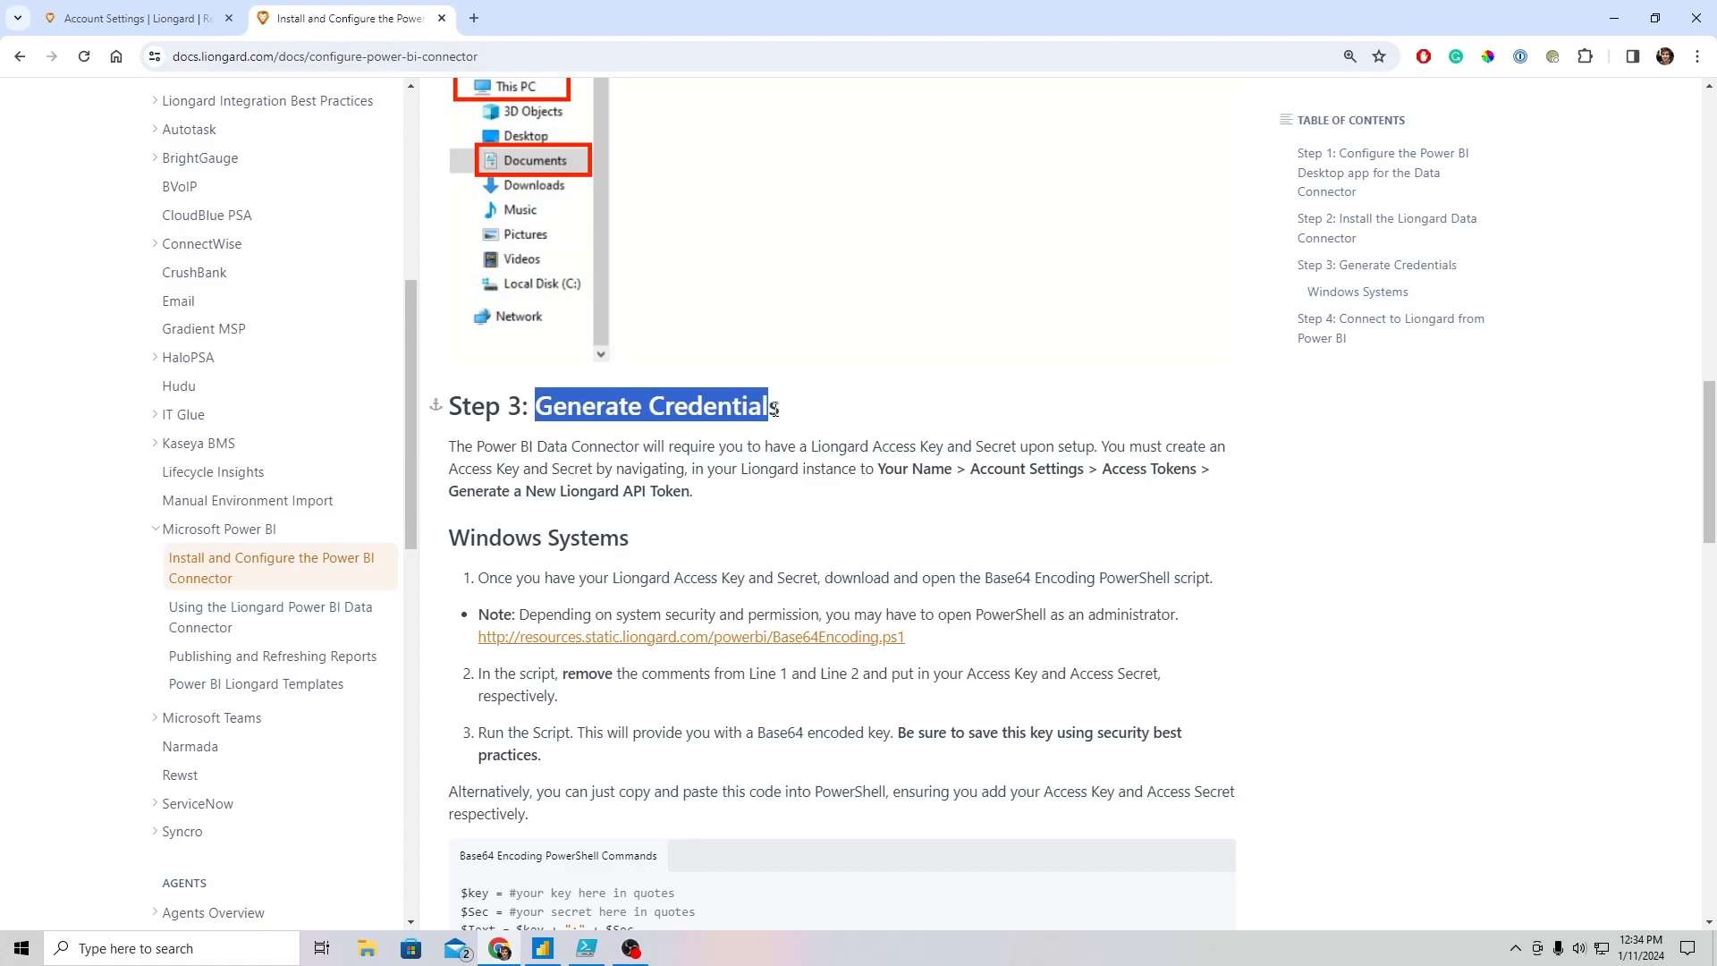
scroll(698, 487, down, 2)
scroll(698, 487, down, 1)
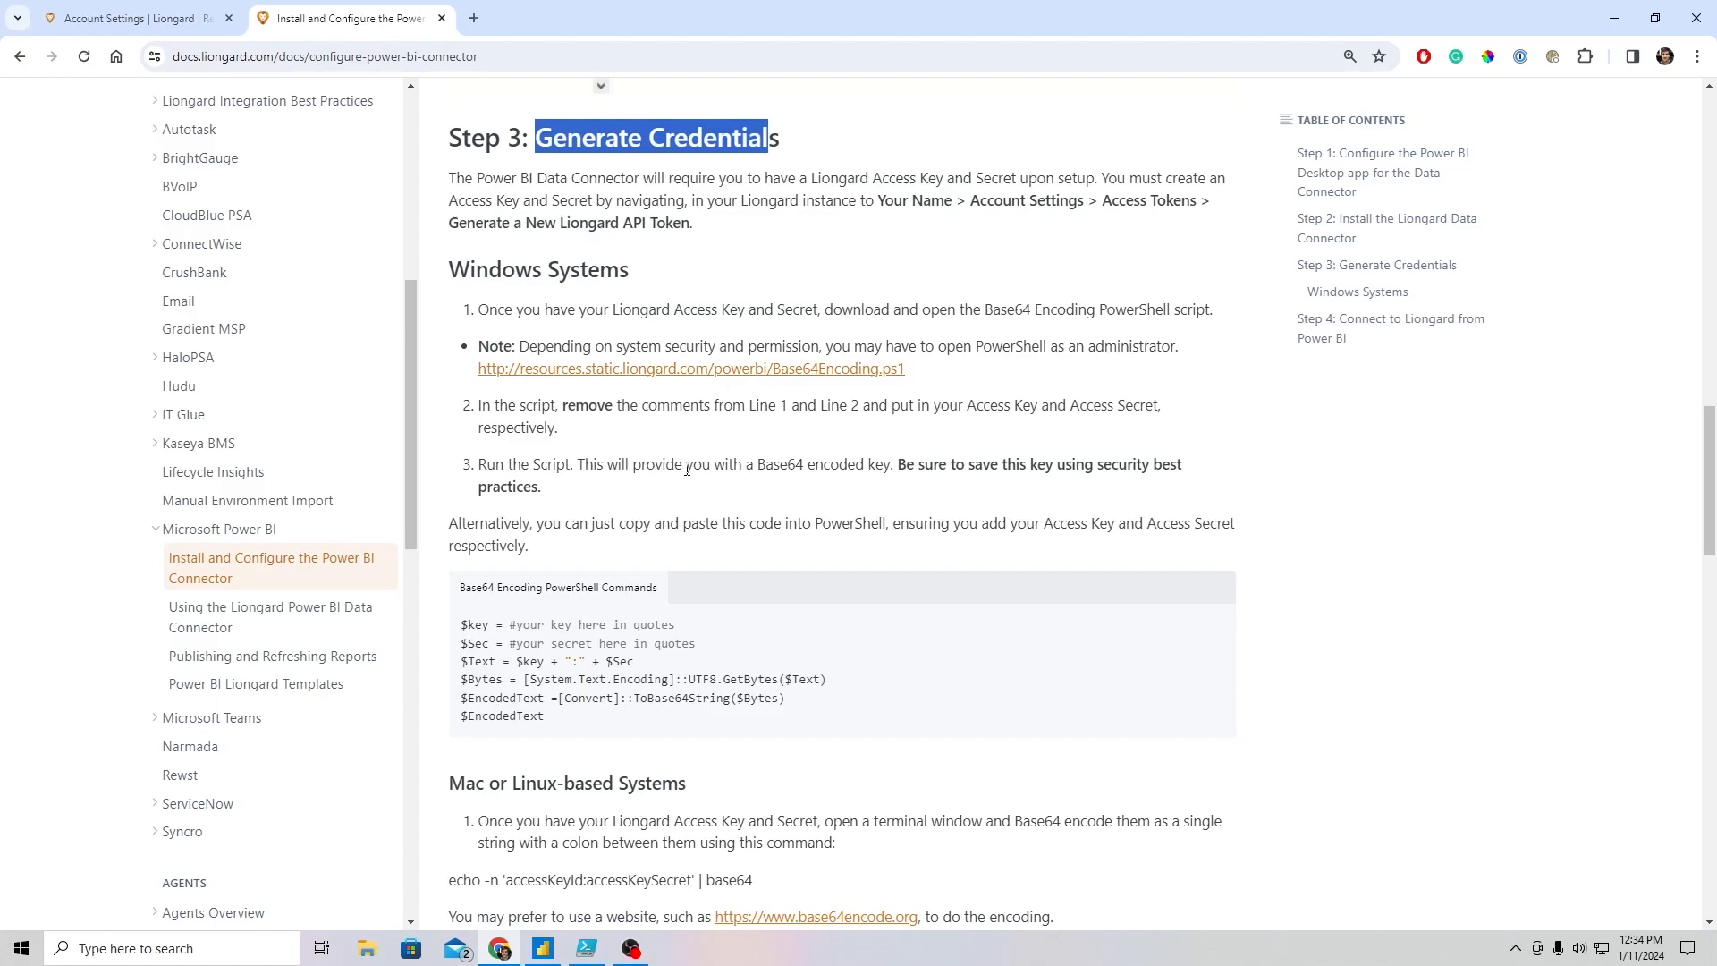
scroll(684, 465, down, 2)
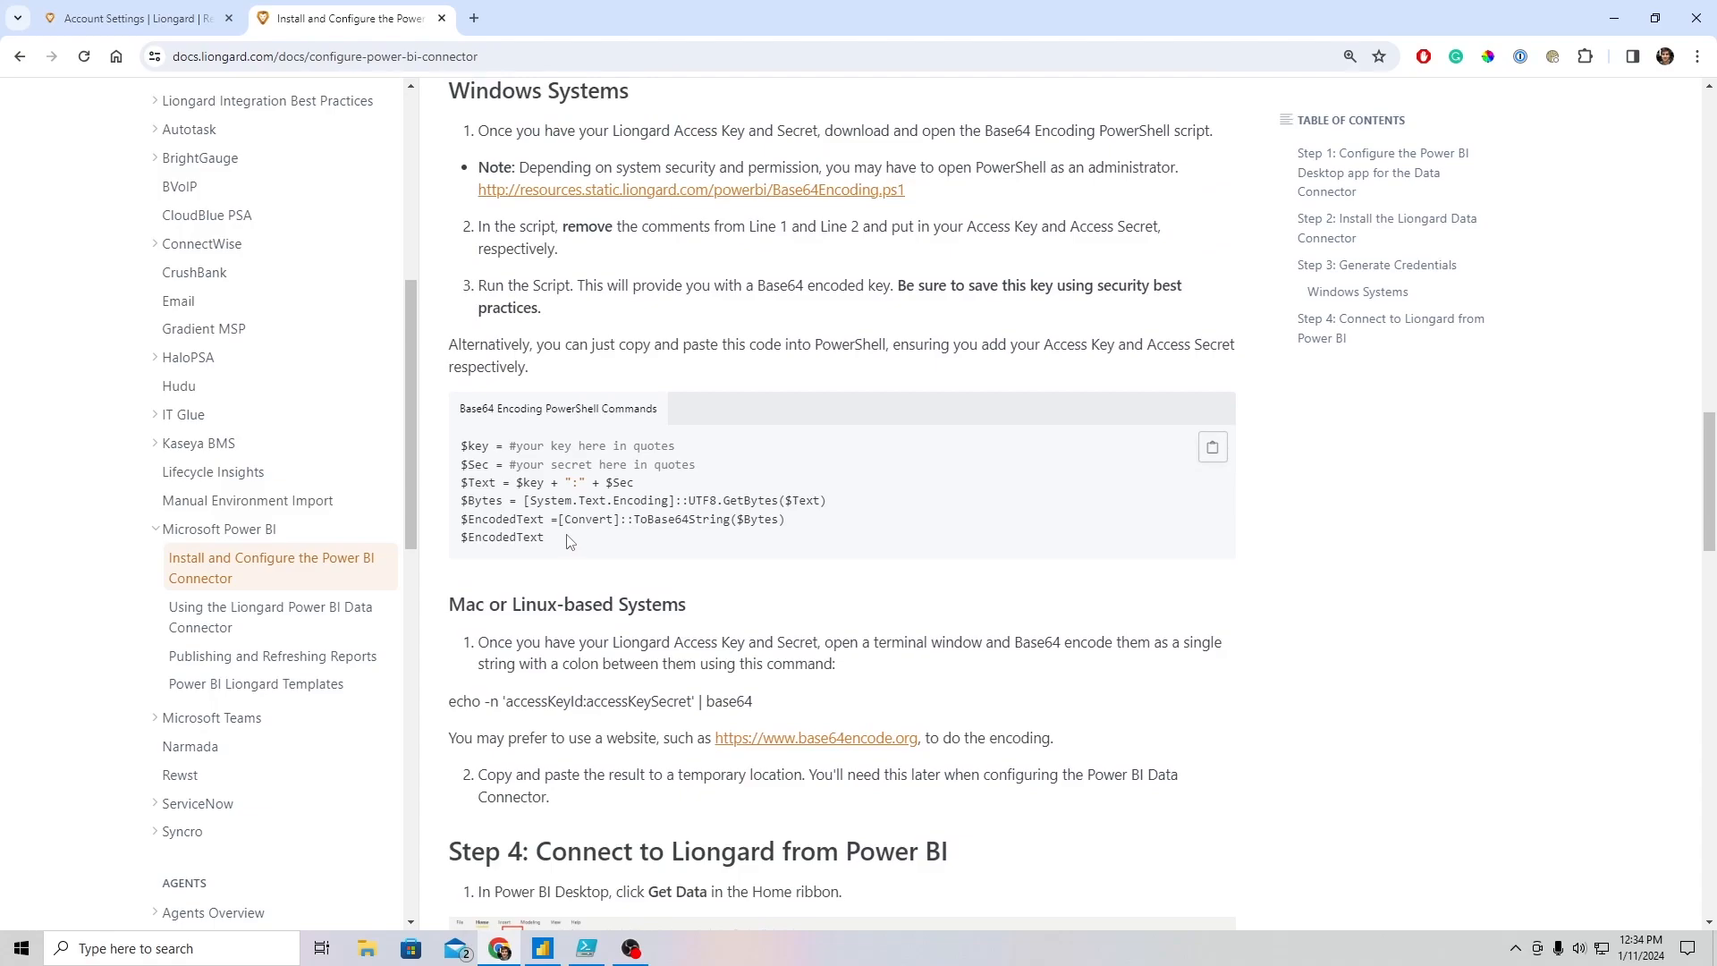
drag(547, 541, 461, 454)
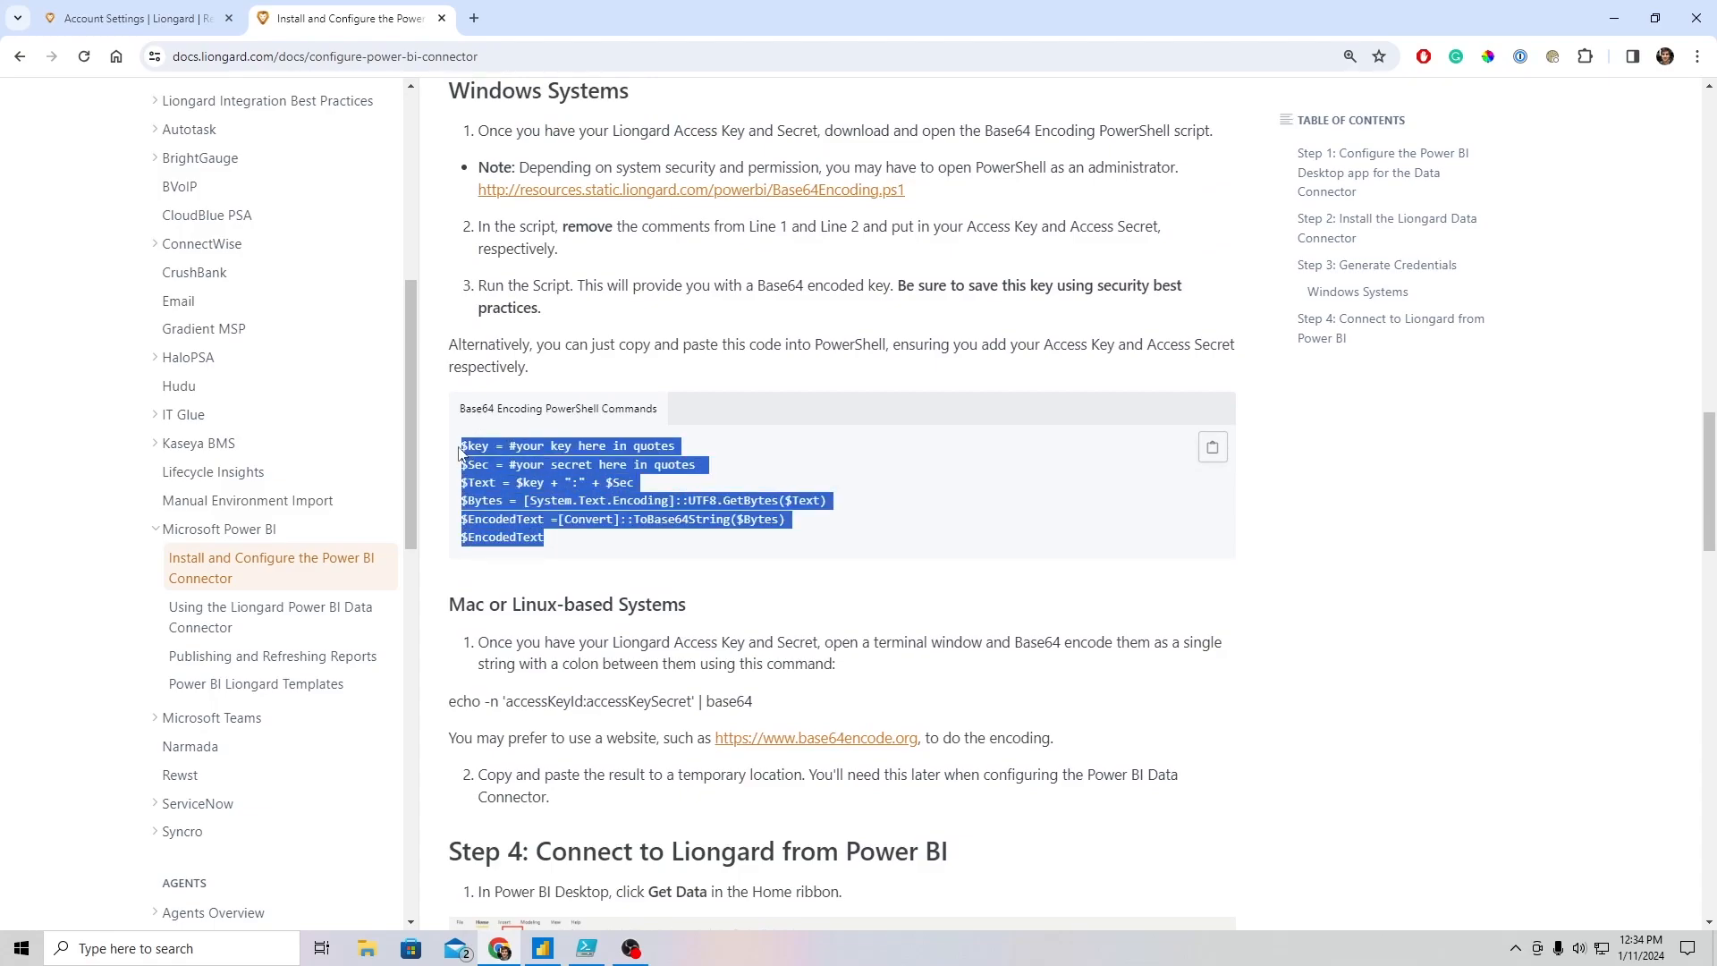
right_click(808, 738)
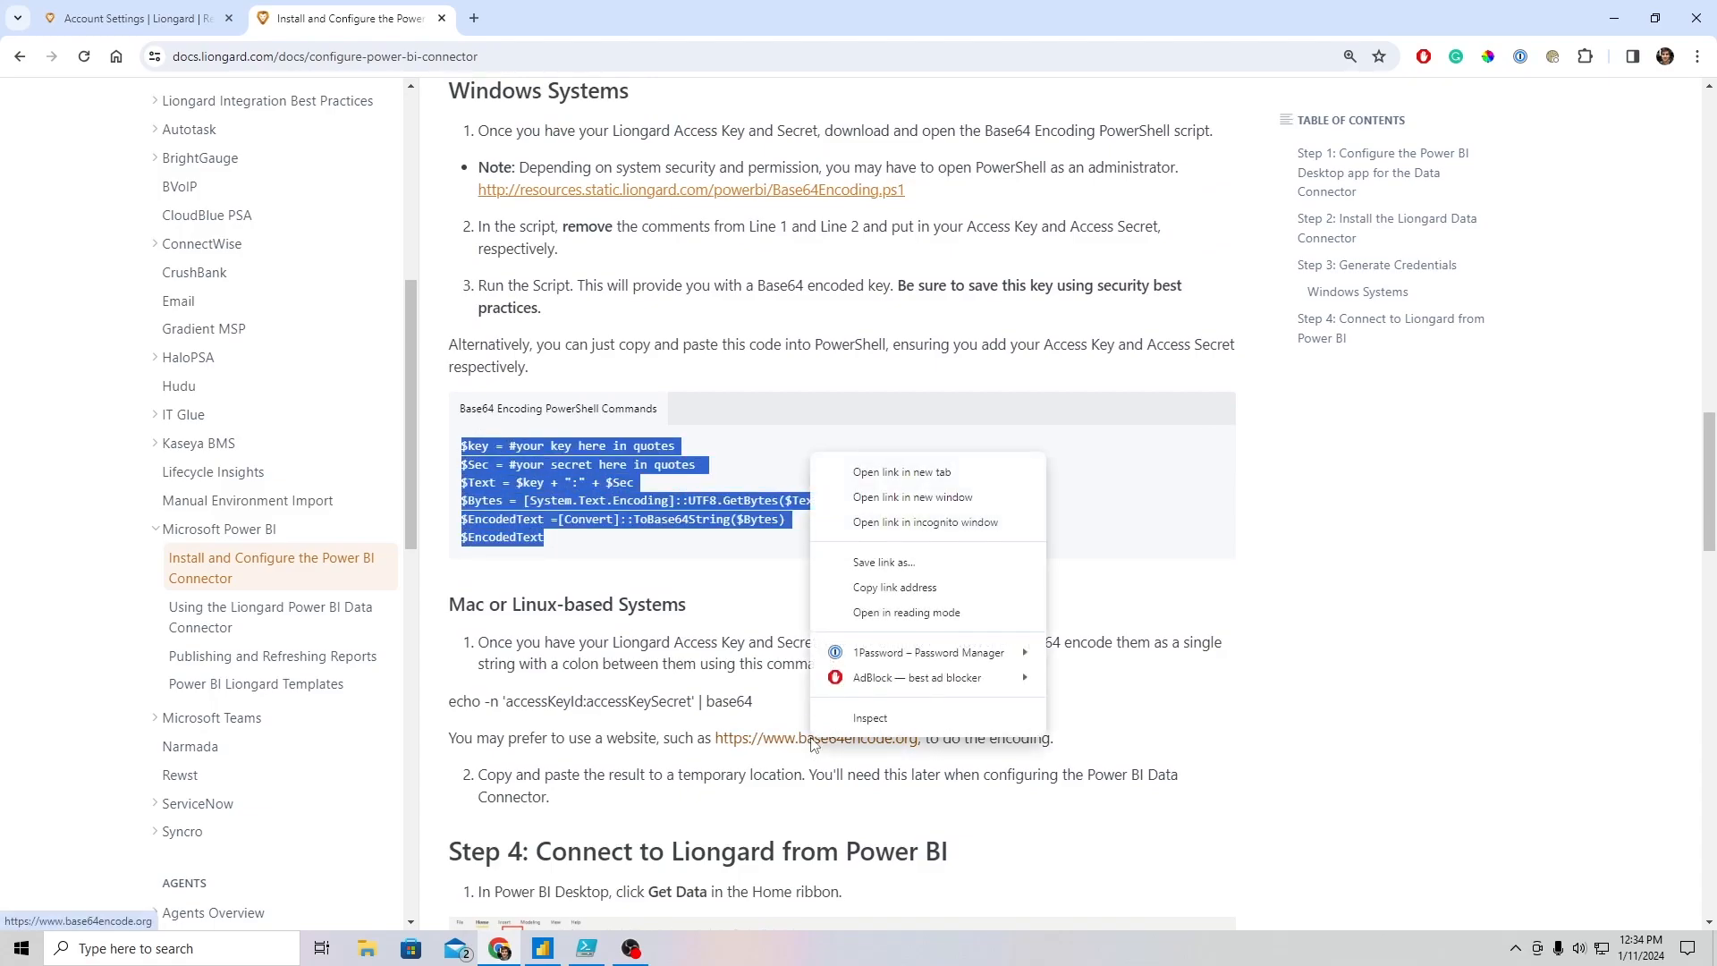
click(955, 470)
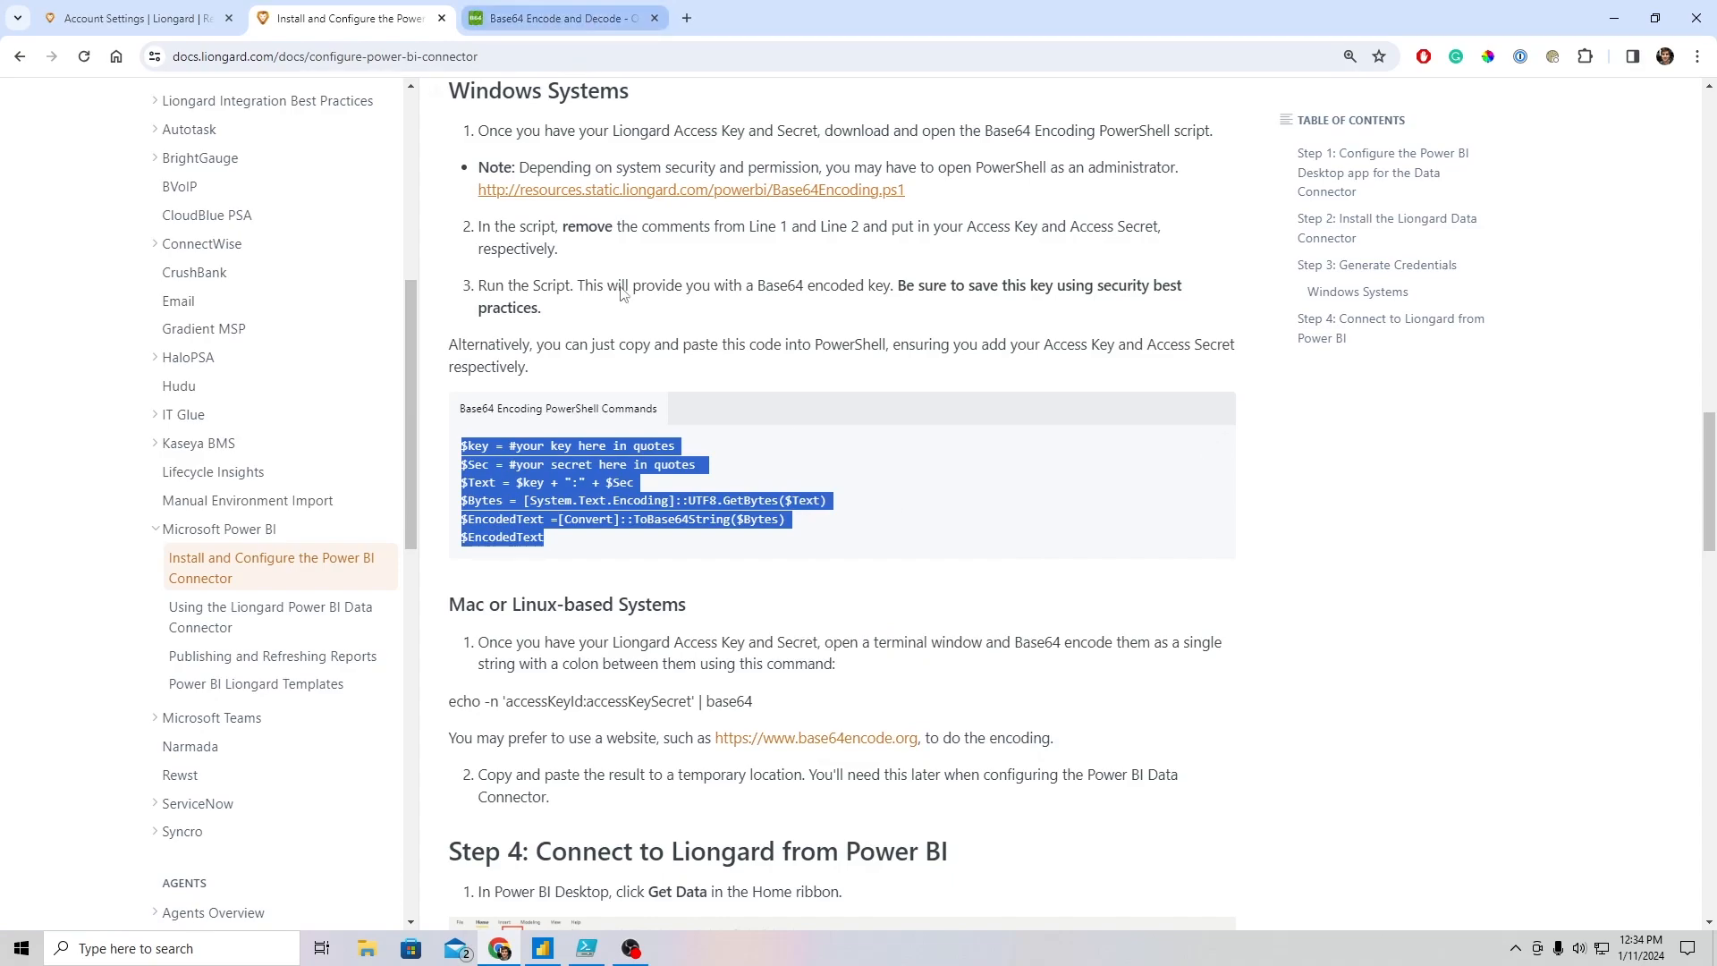
- Copy the Base64 Encoding PowerShell Commands from the guide into the empty script in Windows PowerShell ISE
drag(575, 543, 462, 451)
key(ctrl+c)
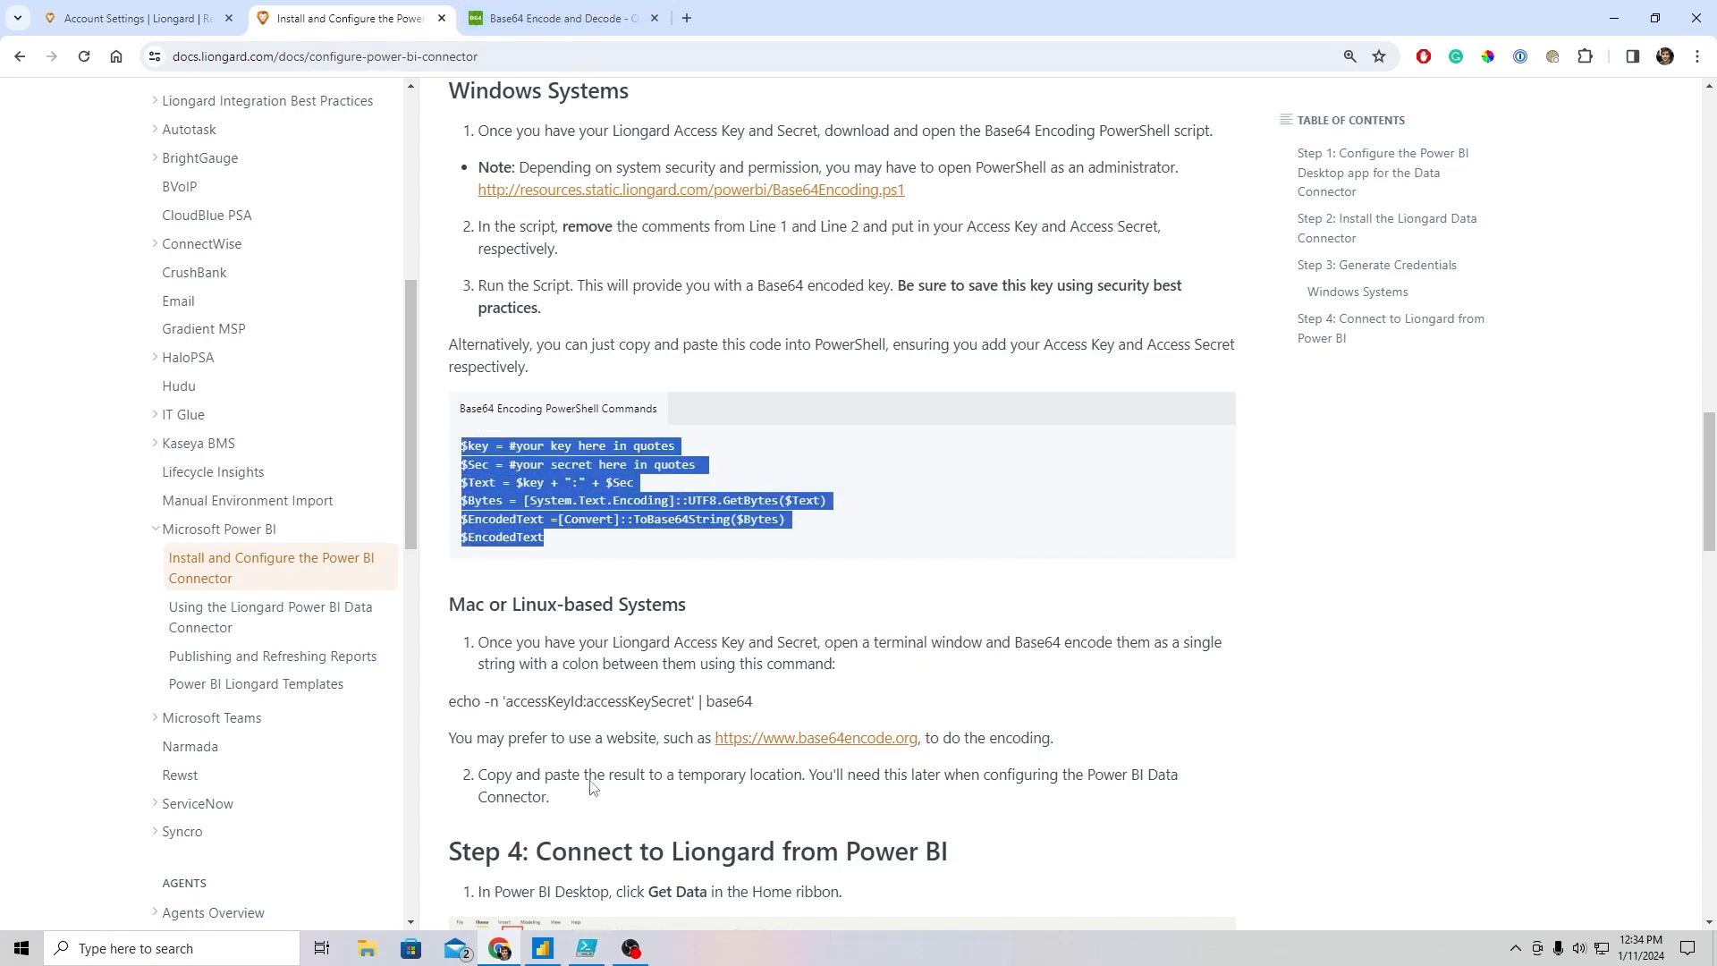
click(586, 948)
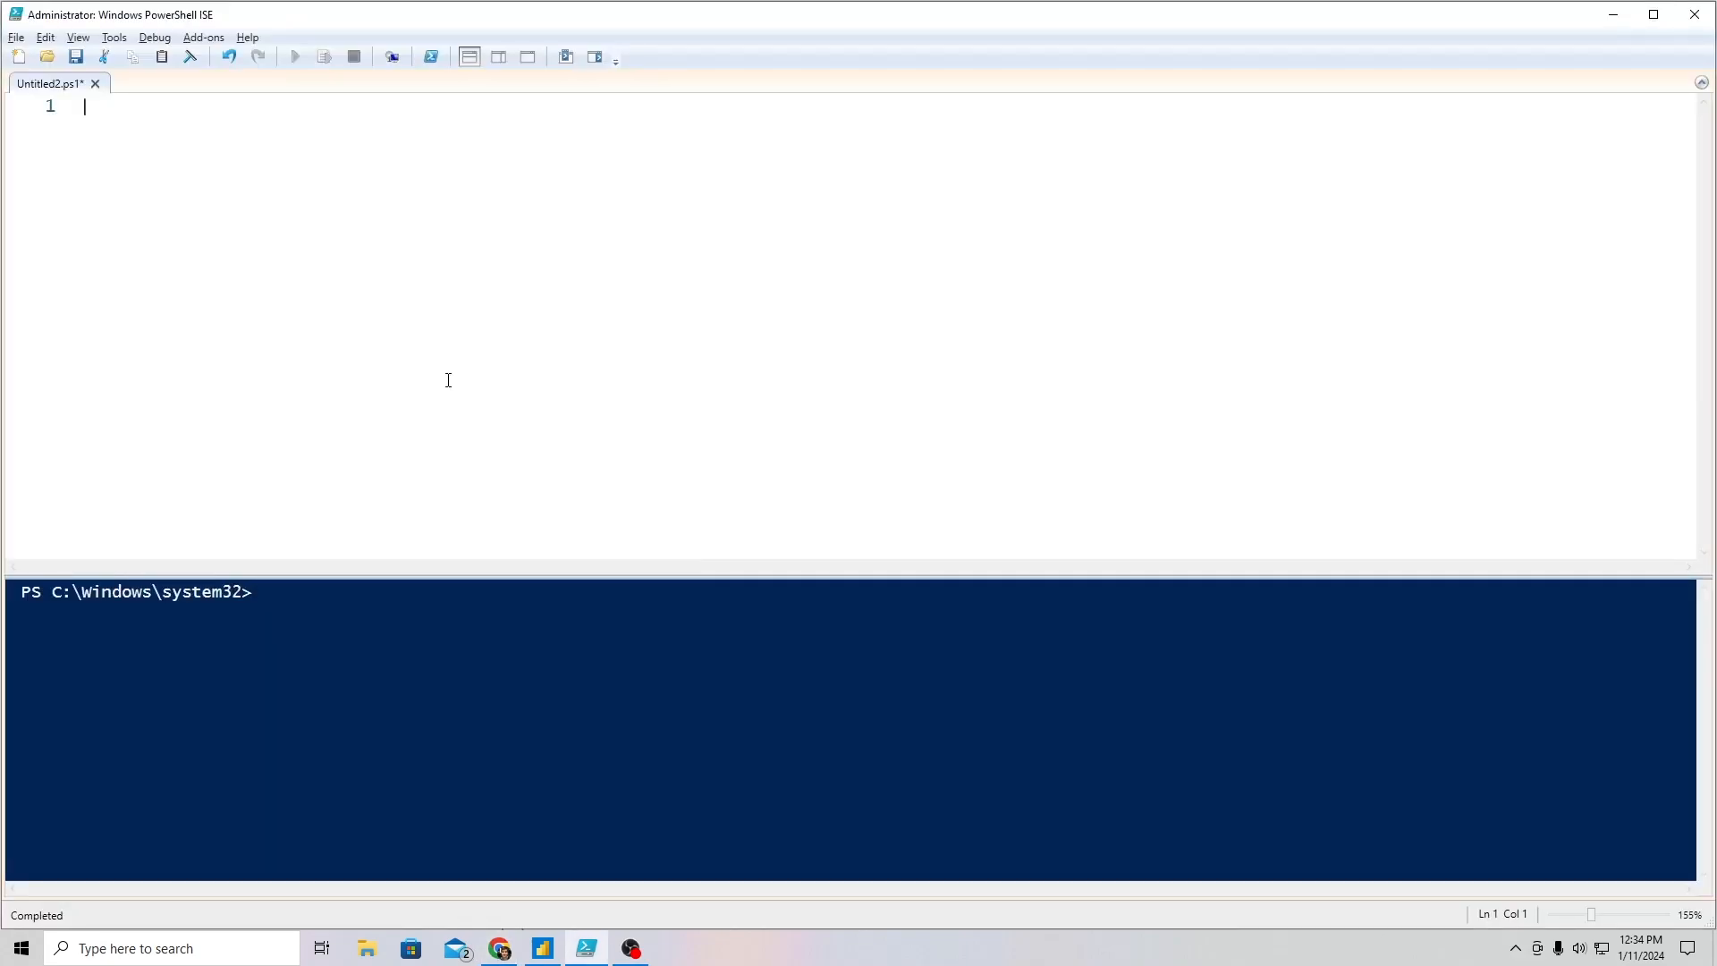
key(ctrl+v)
drag(153, 106, 437, 105)
drag(154, 123, 473, 123)
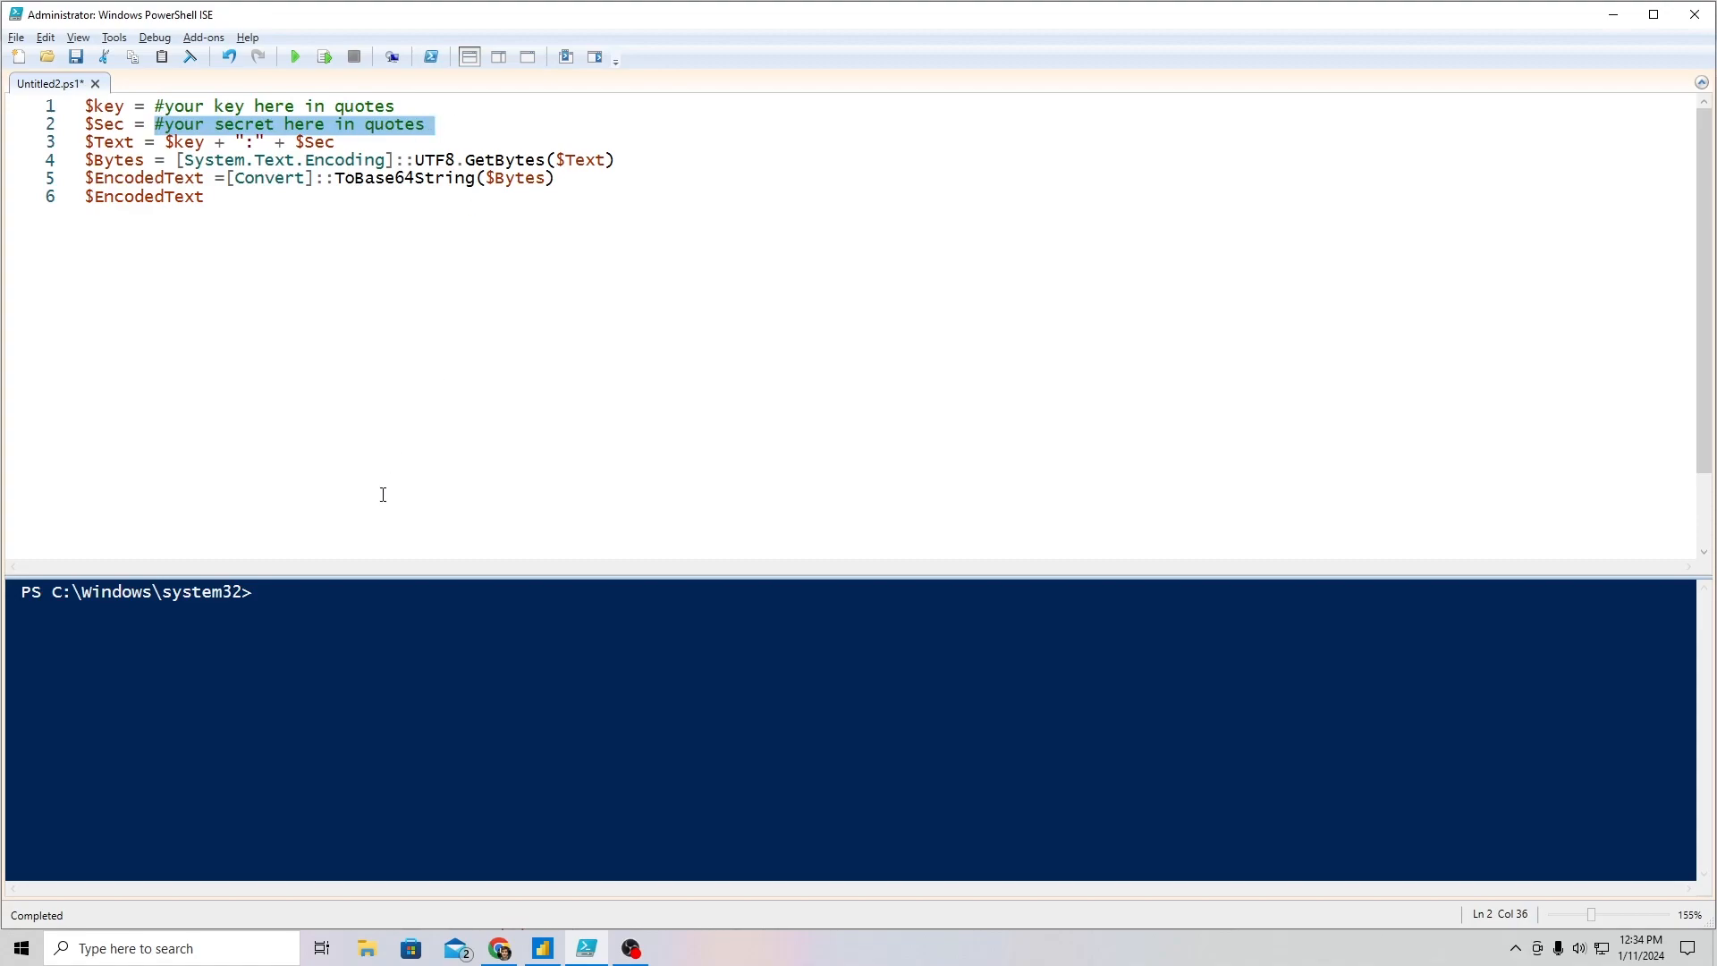
- Copy the access key ID from the Access Tokens page and put it in double quotes as the script's $key value, replacing the placeholder comment
key(alt+Tab)
click(156, 24)
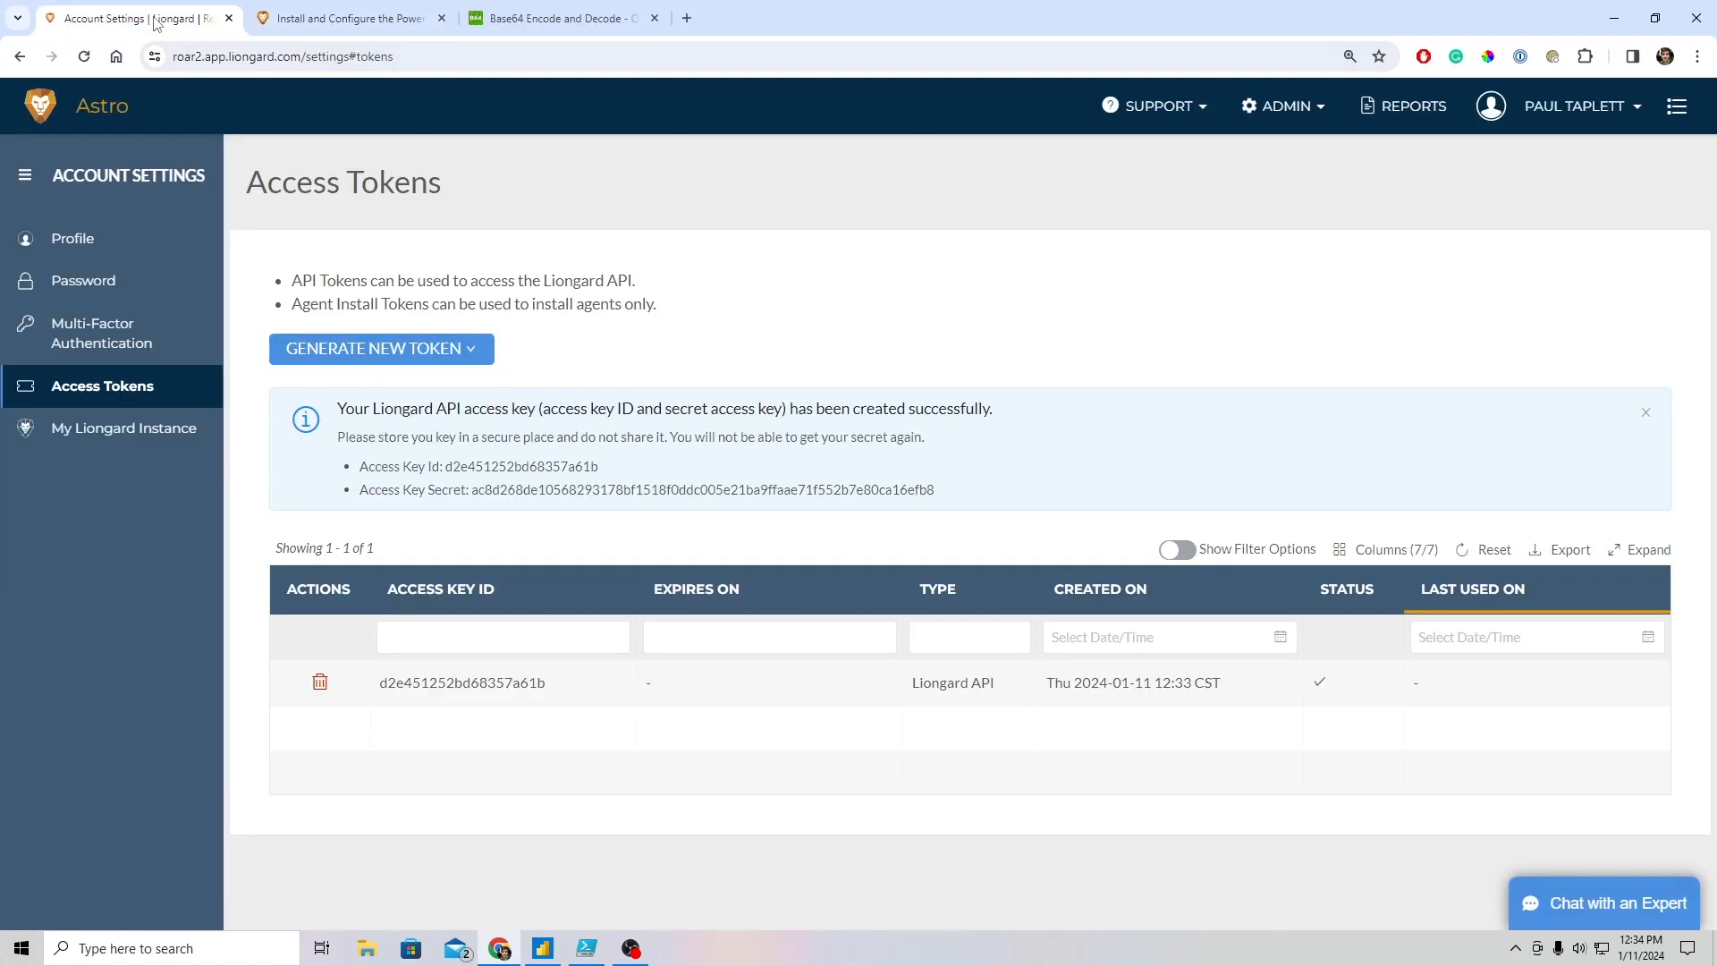
drag(600, 472, 449, 466)
key(ctrl+c)
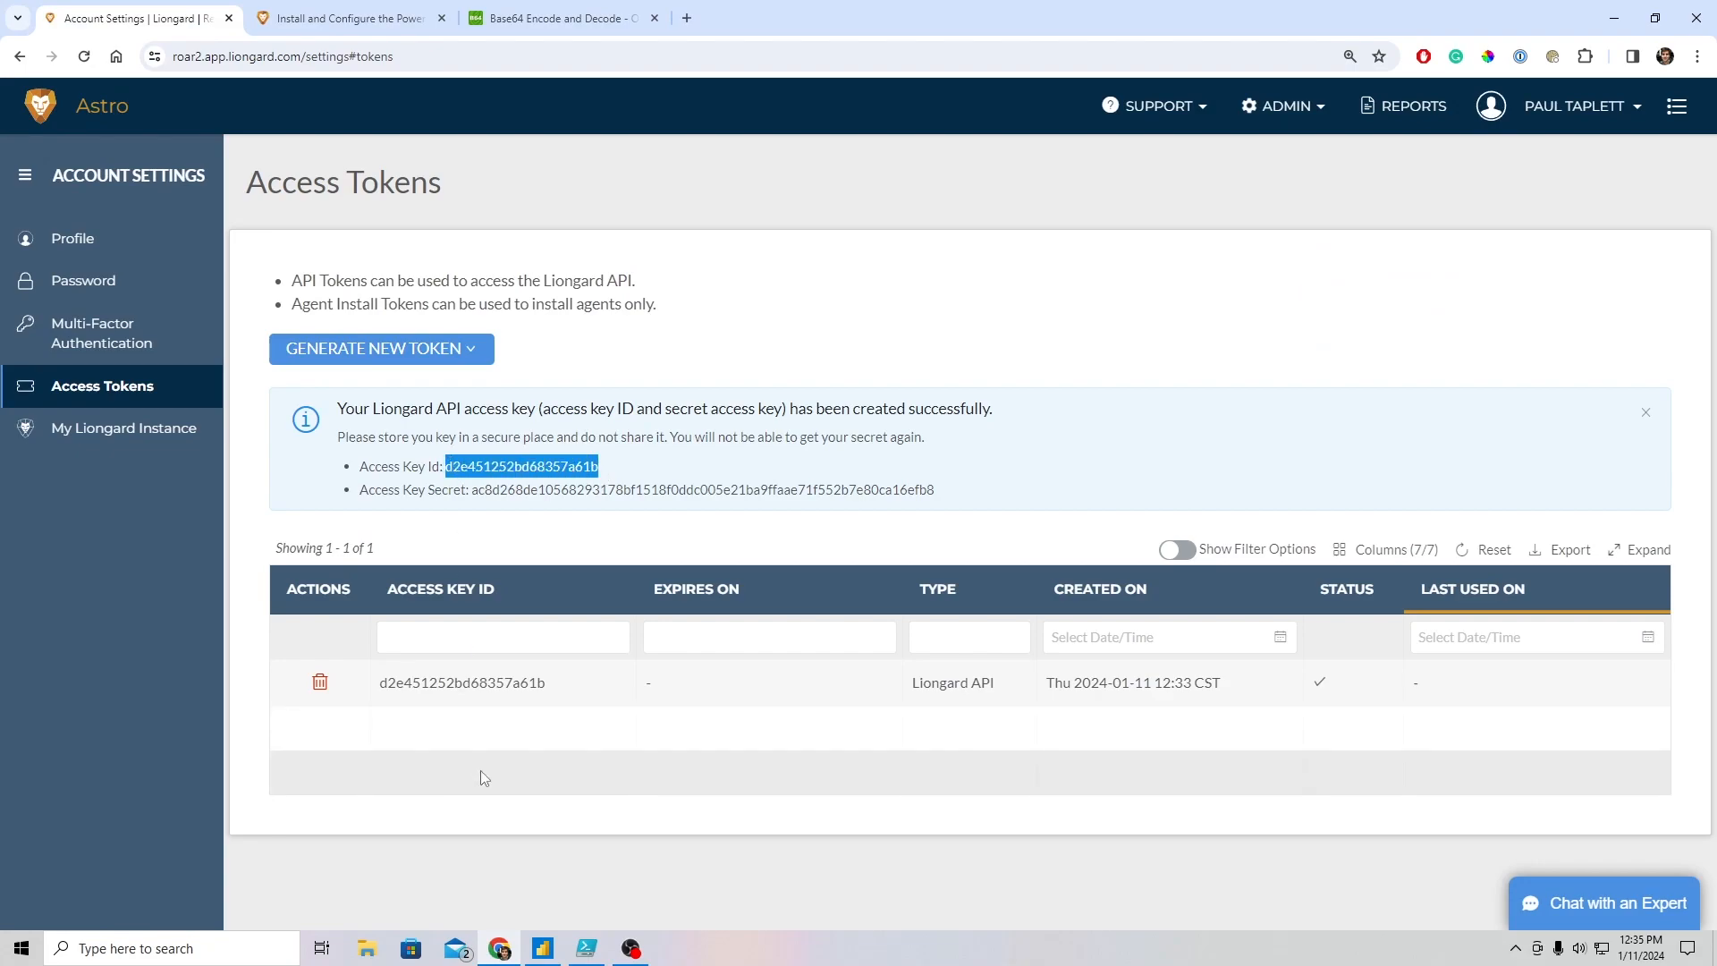
key(alt+Tab)
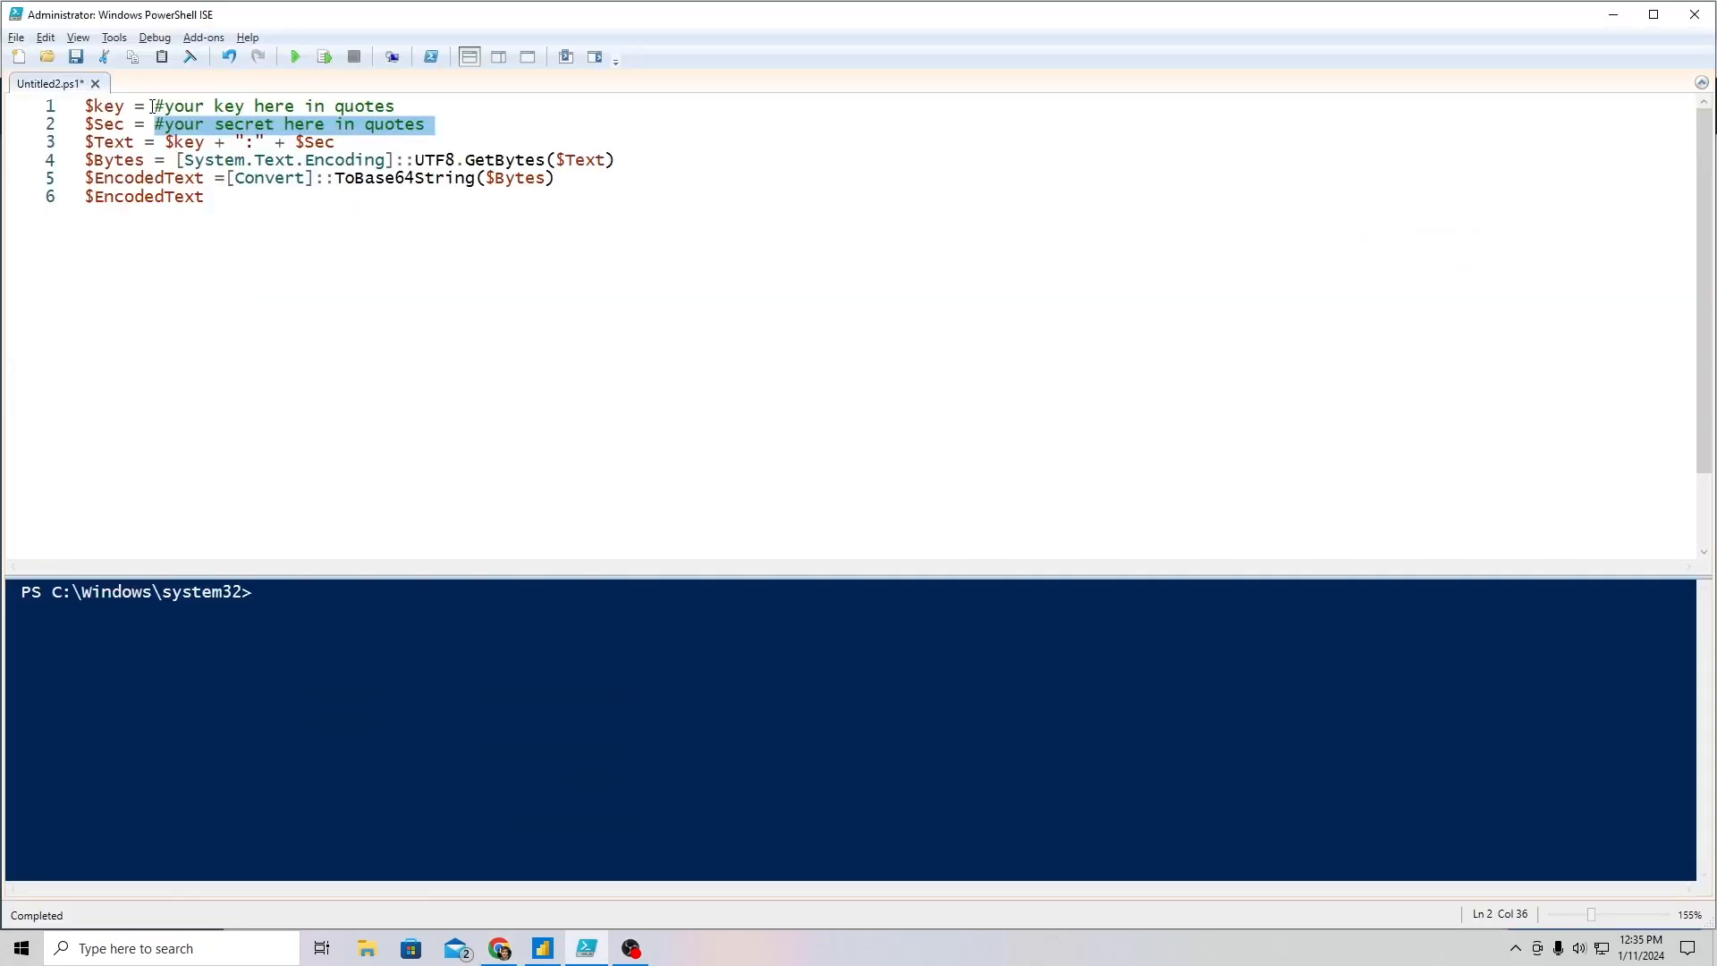
drag(152, 106, 436, 105)
key(ctrl+v)
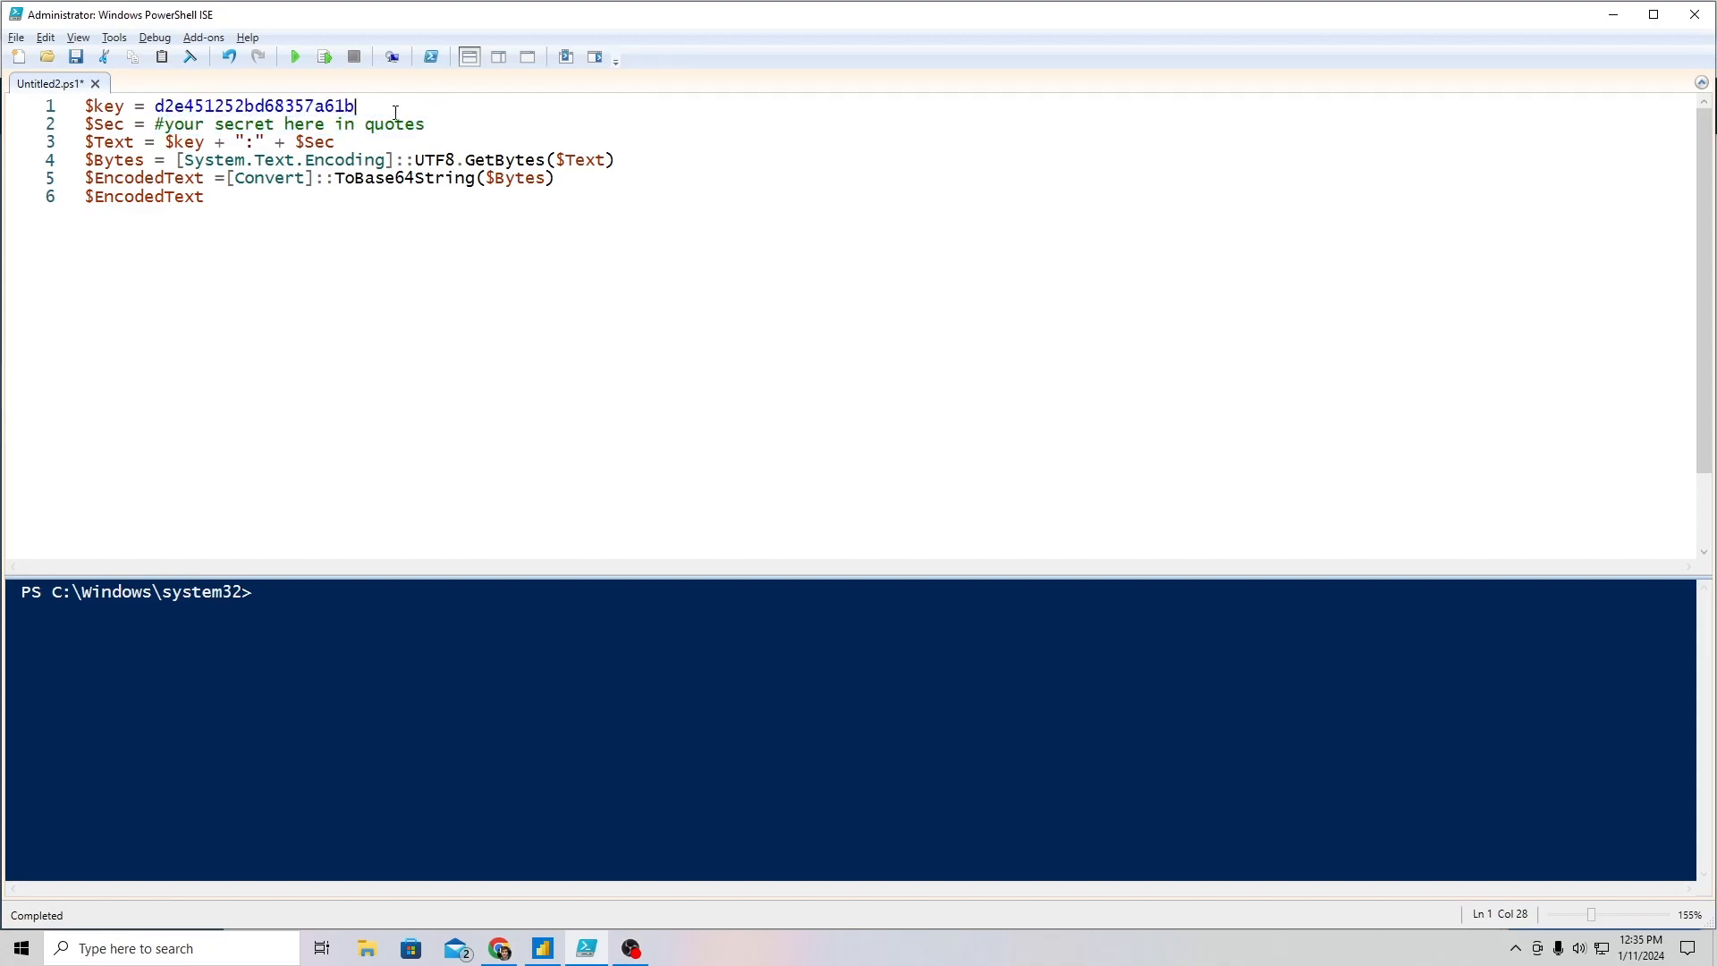
text(")
click(158, 106)
text(")
- Replace the $Sec placeholder comment in the script with the access key secret copied from Liongard, enclosed in double quotes
key(alt+Tab)
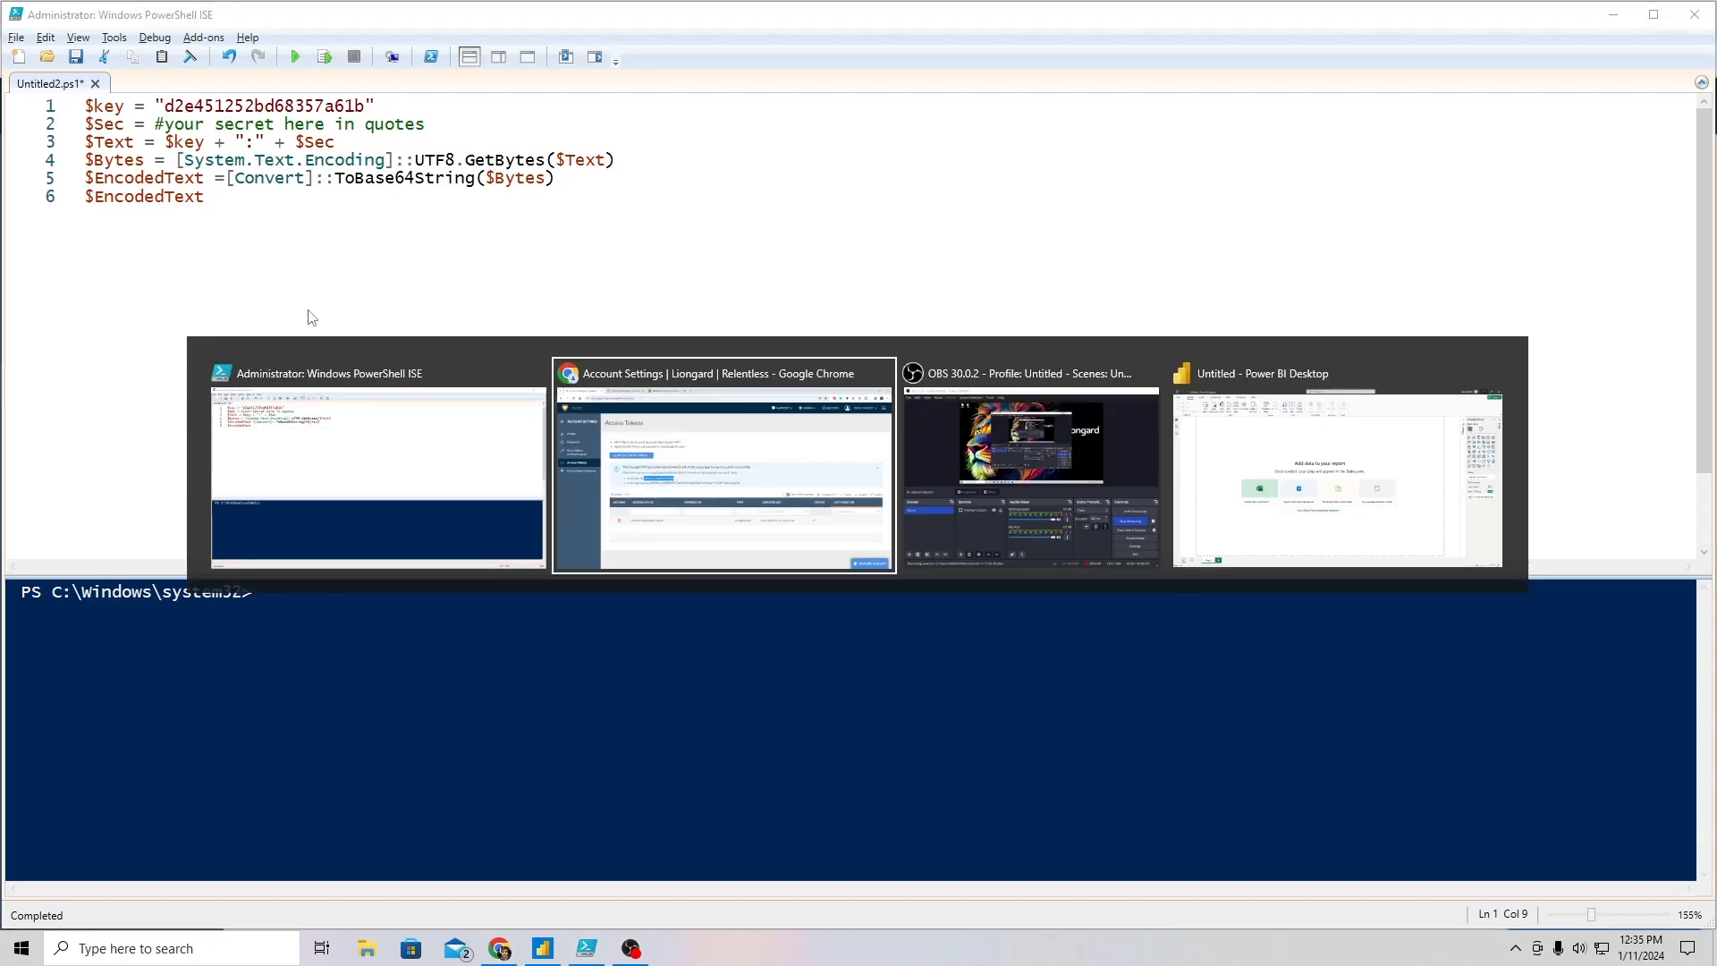
drag(474, 490, 966, 496)
key(ctrl+c)
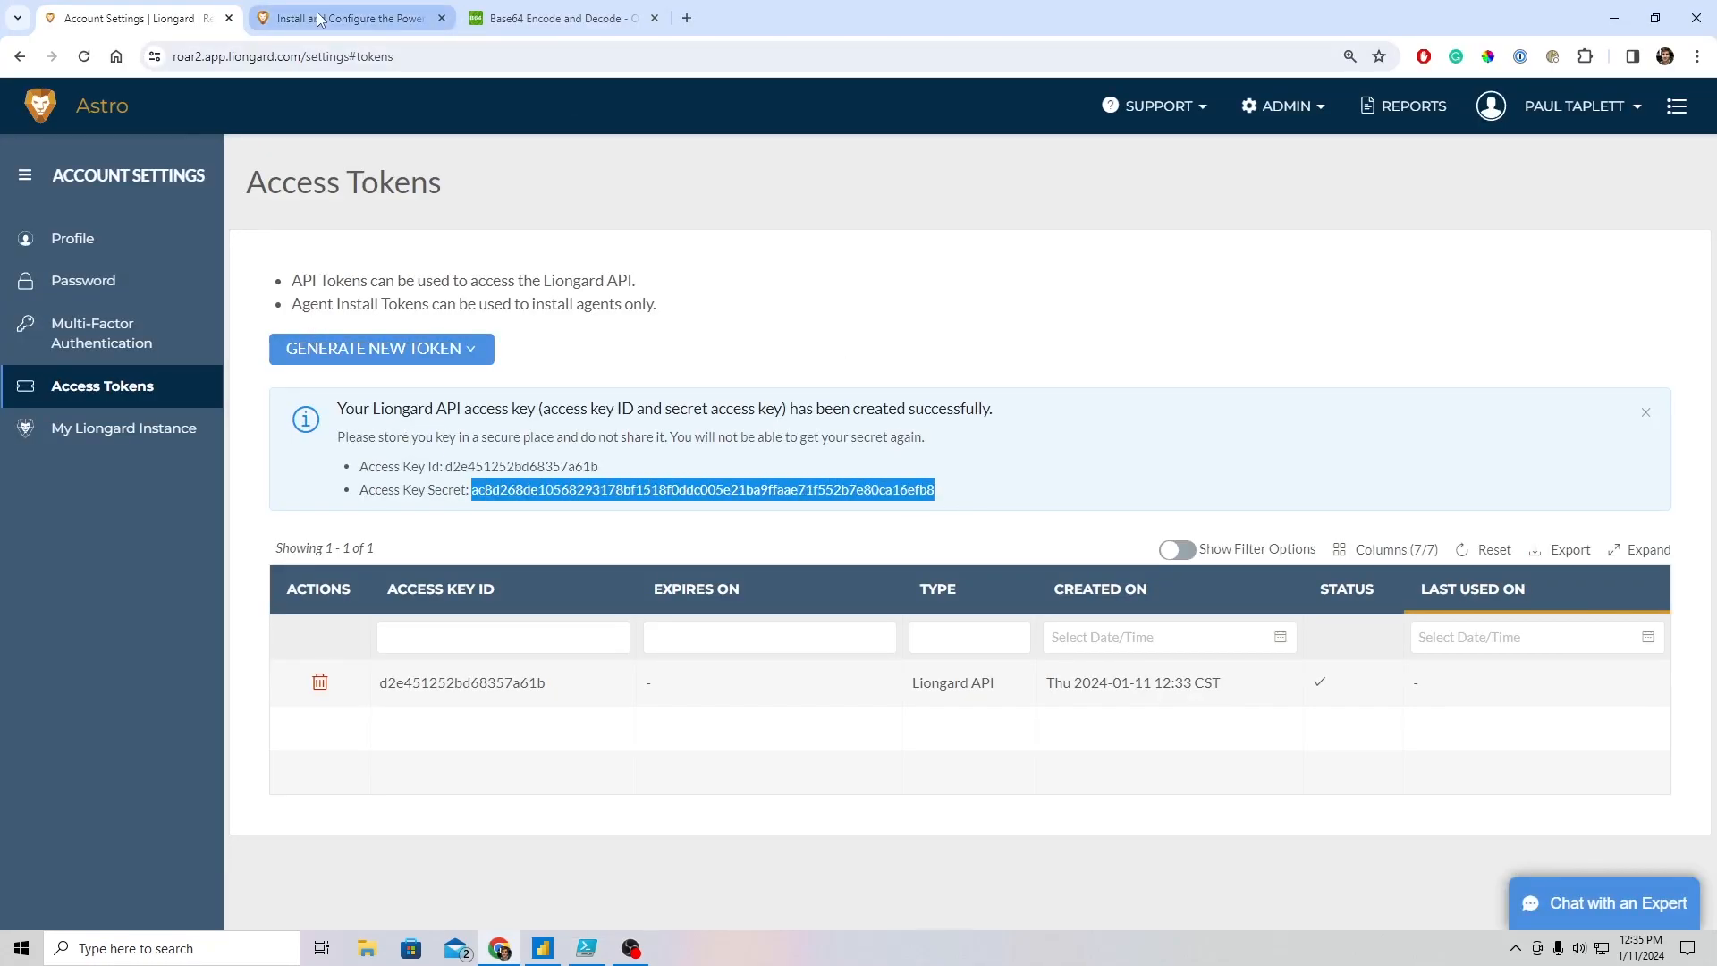
key(alt+Tab)
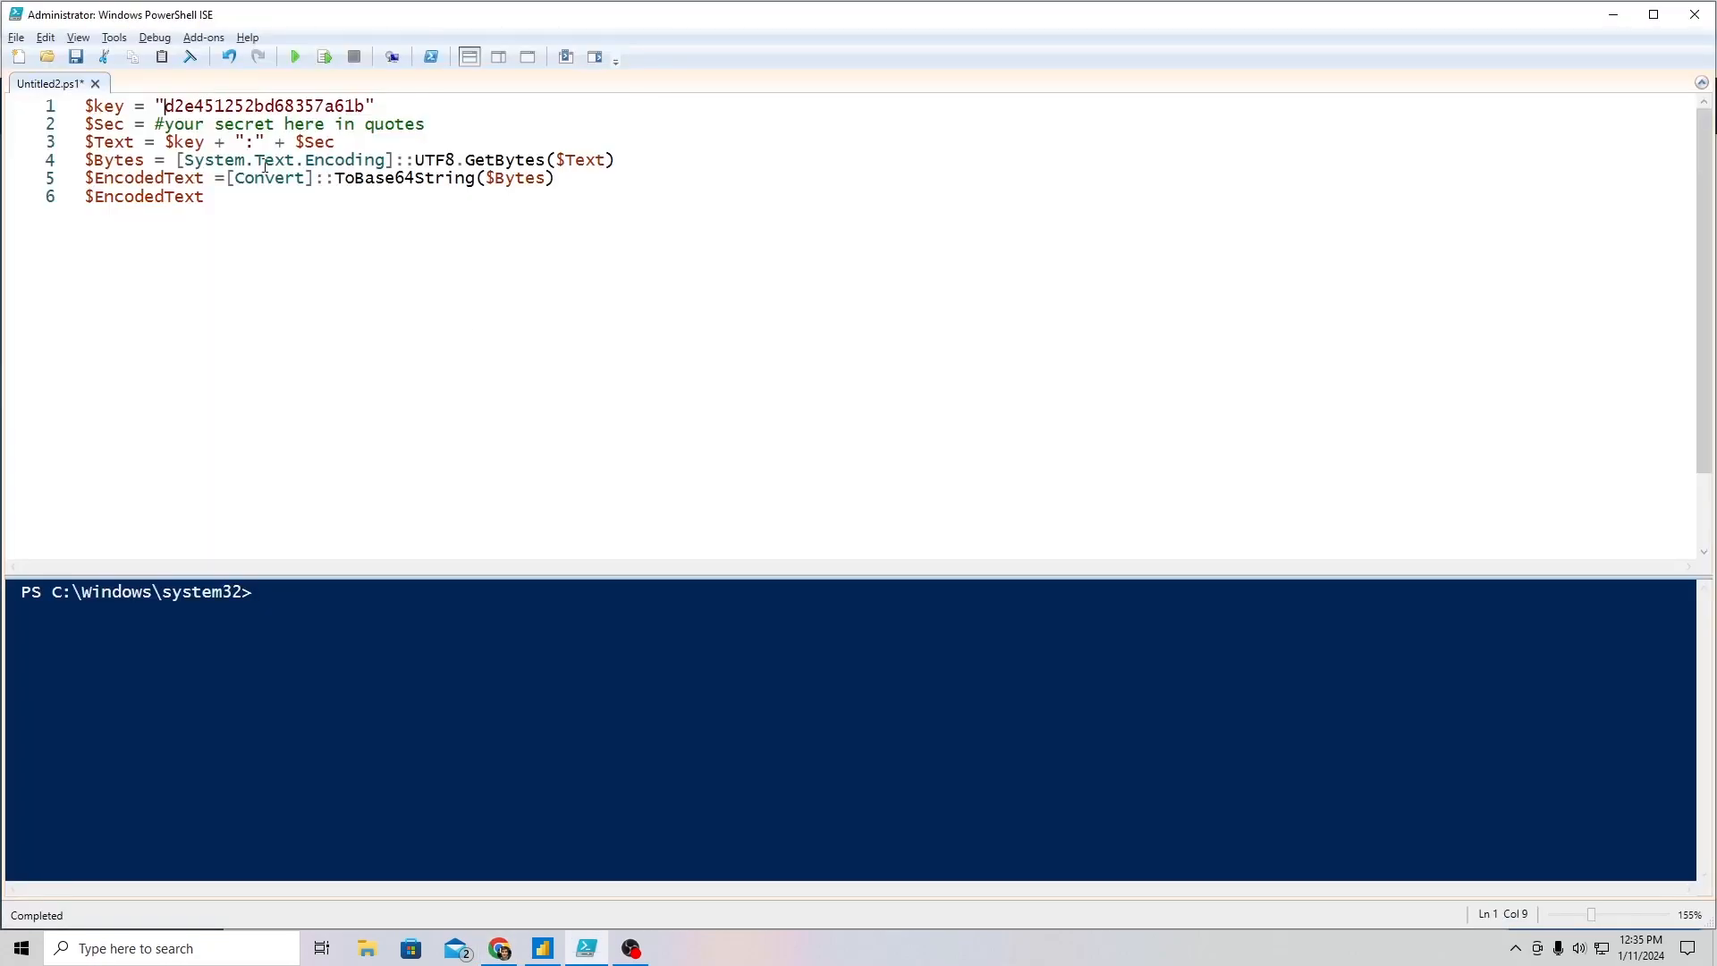
drag(156, 123, 429, 125)
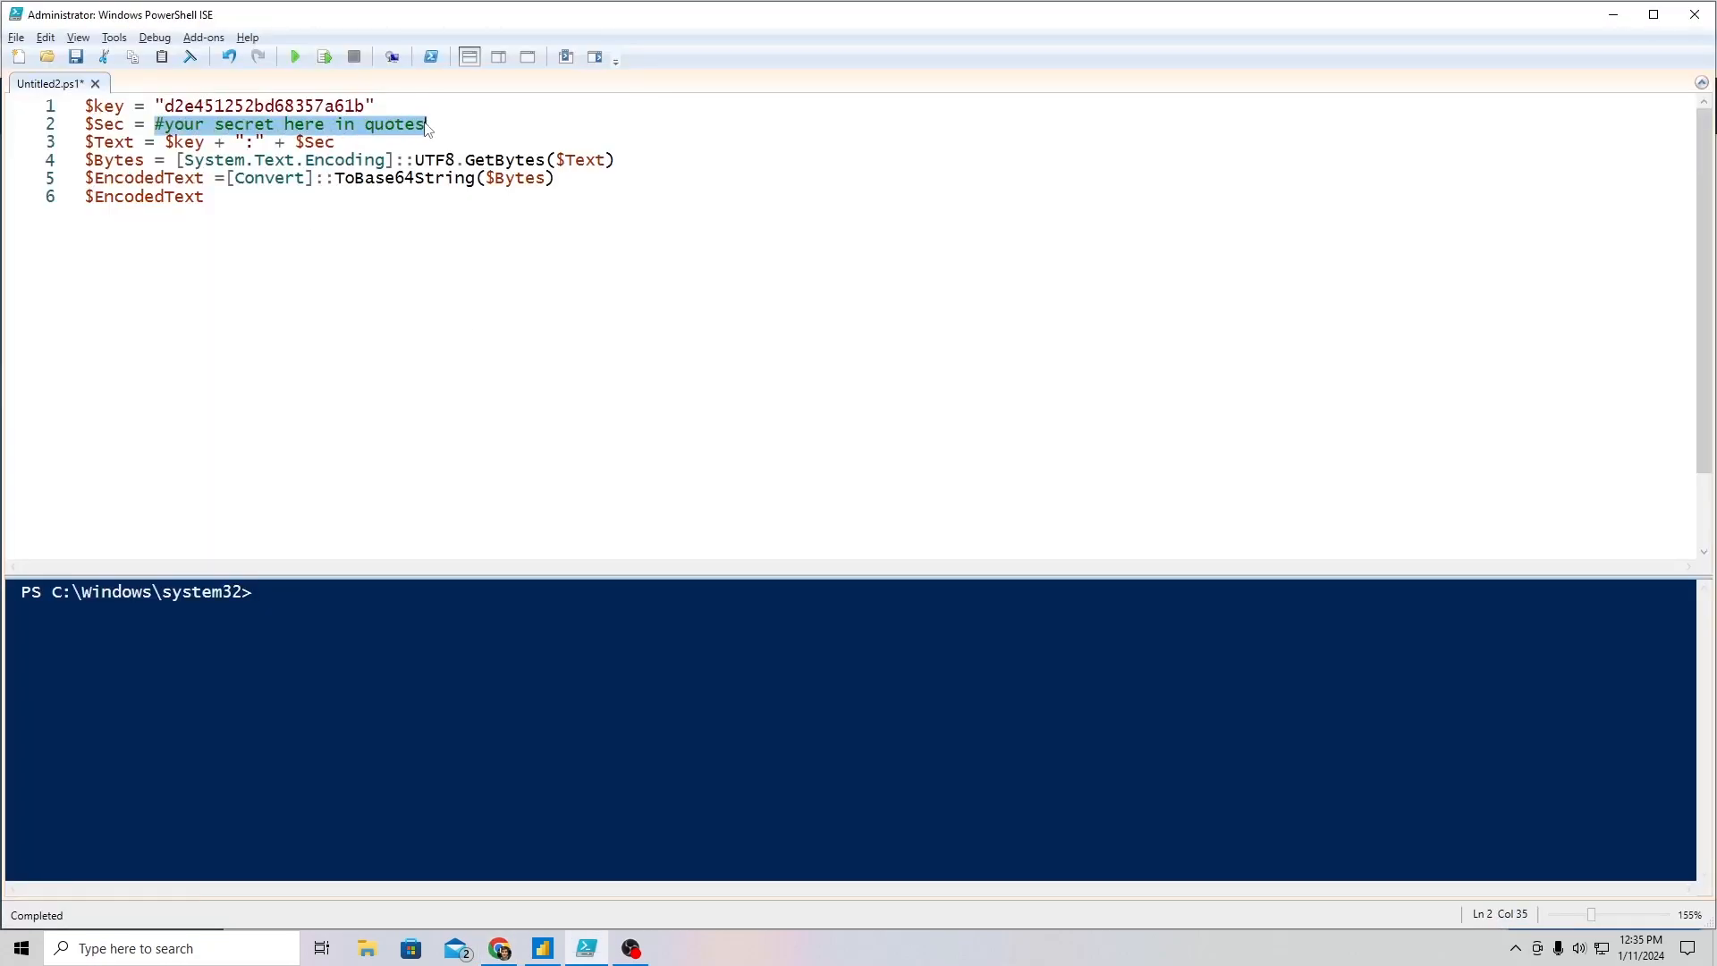
key(ctrl+v)
text(")
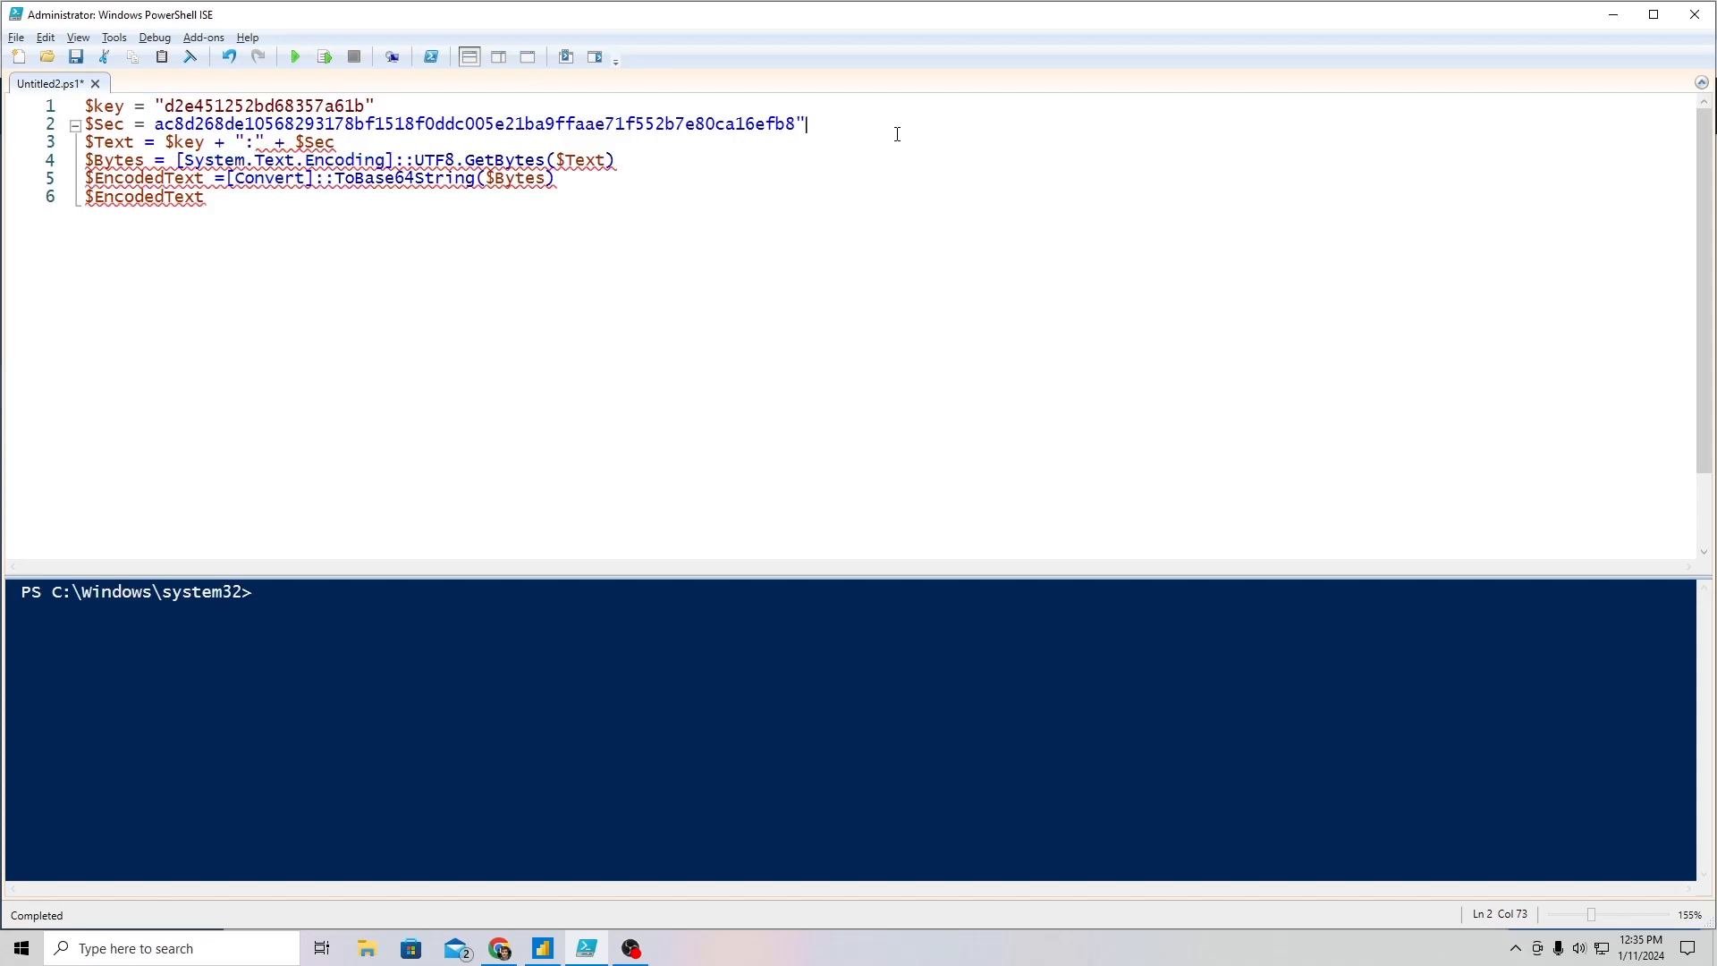
click(156, 123)
text(")
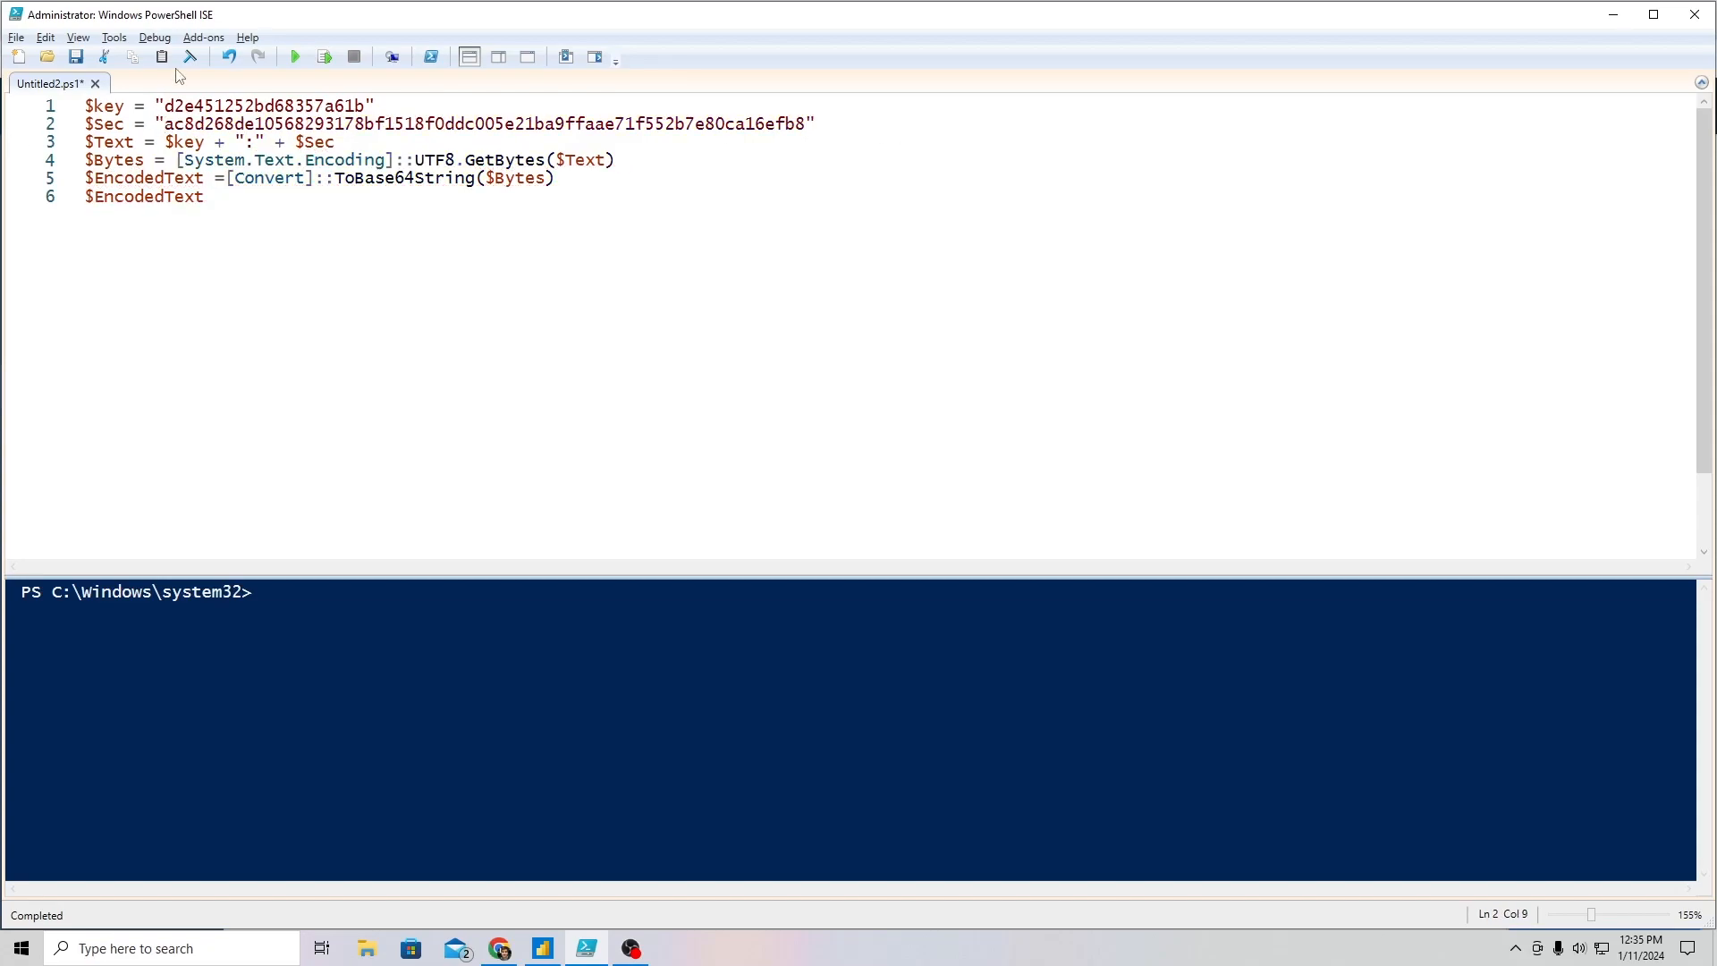
- Run the PowerShell script to Base64-encode the joined access key ID and secret
click(296, 57)
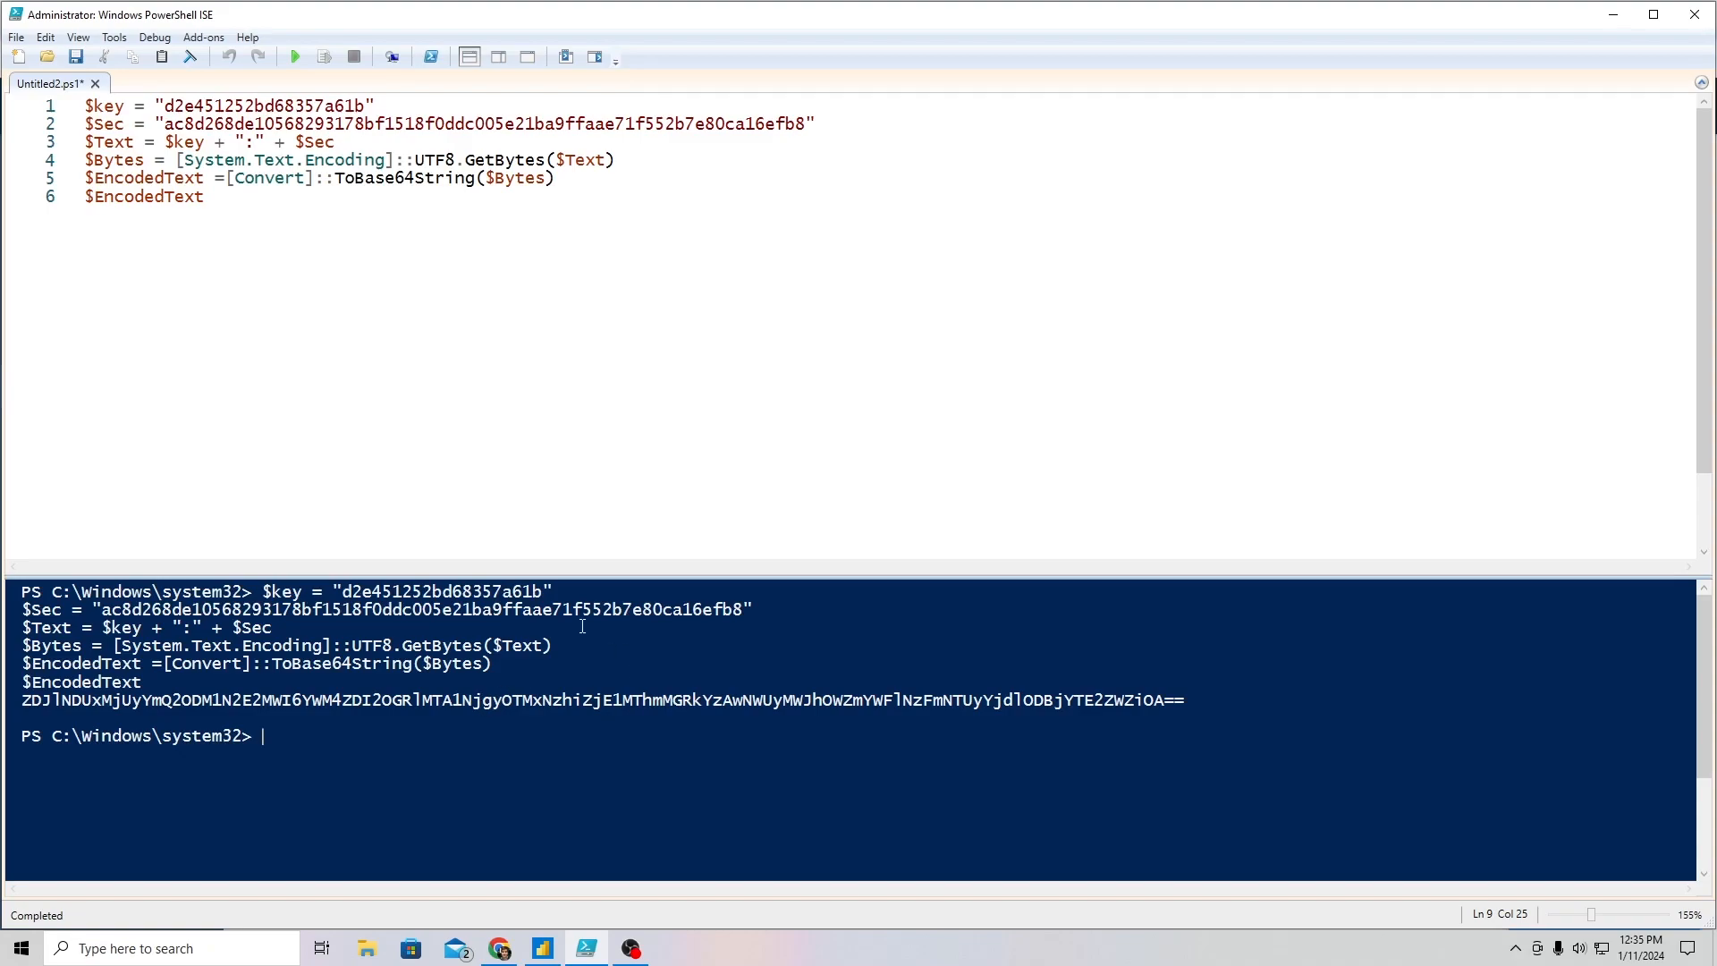
- Copy the access key ID from Liongard's Access Tokens page in Chrome into the base64encode.org encoding input
click(501, 951)
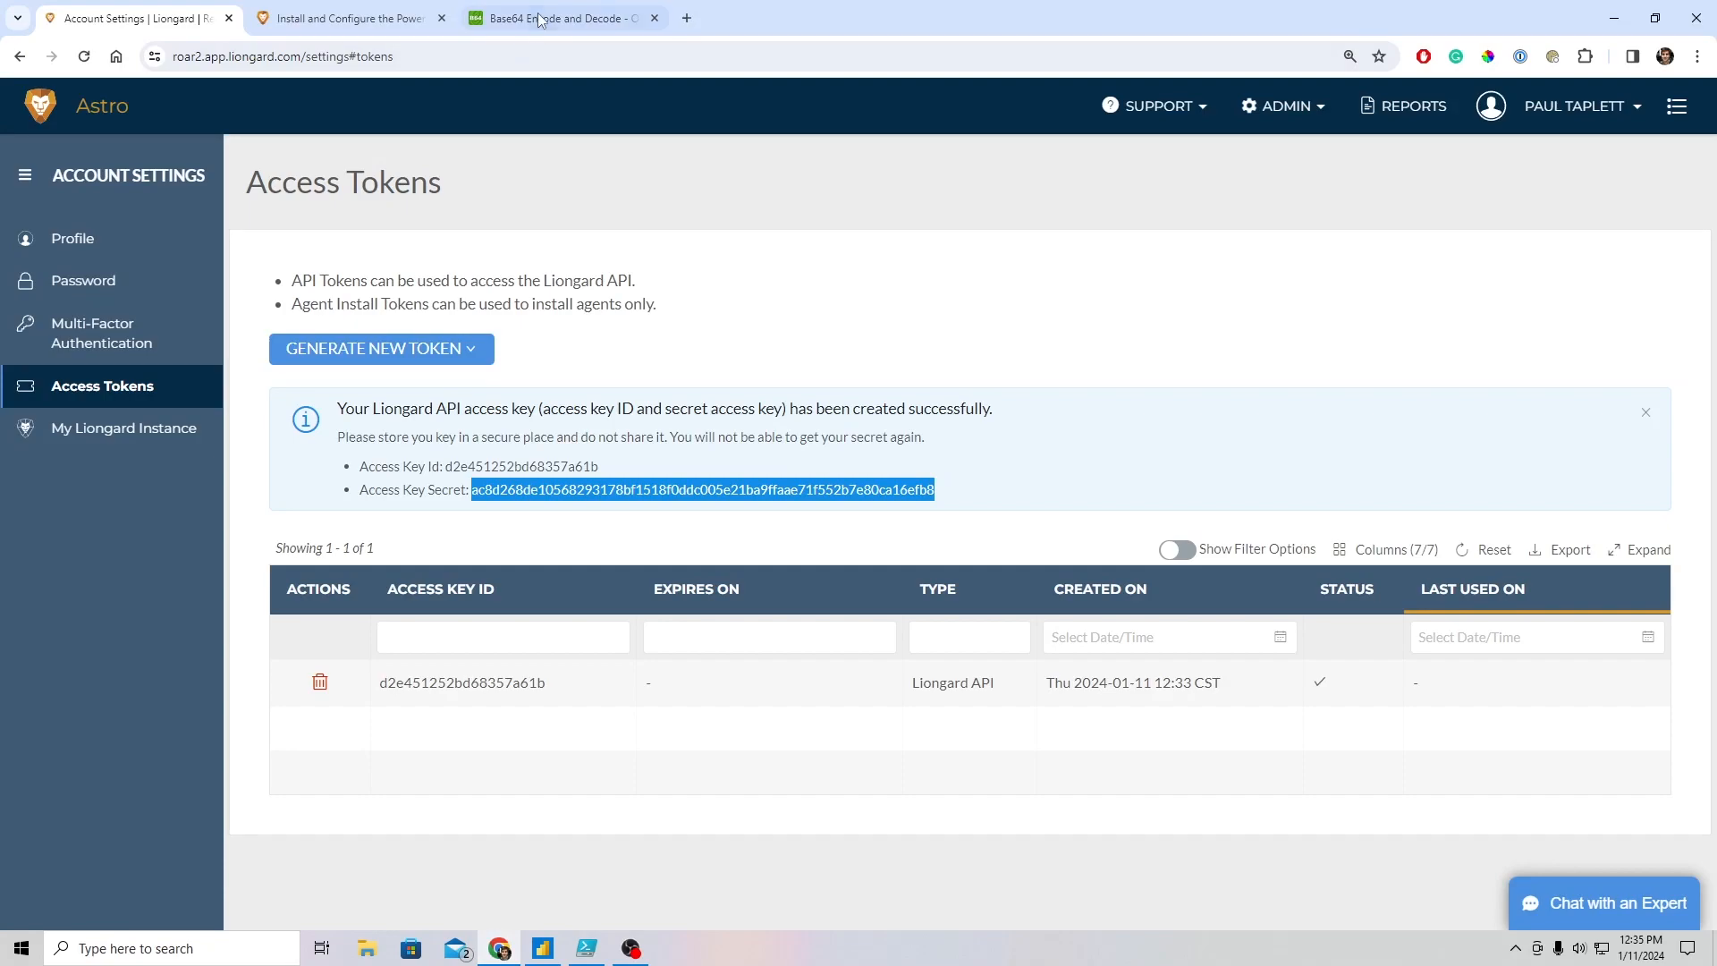
double_click(540, 467)
key(ctrl+c)
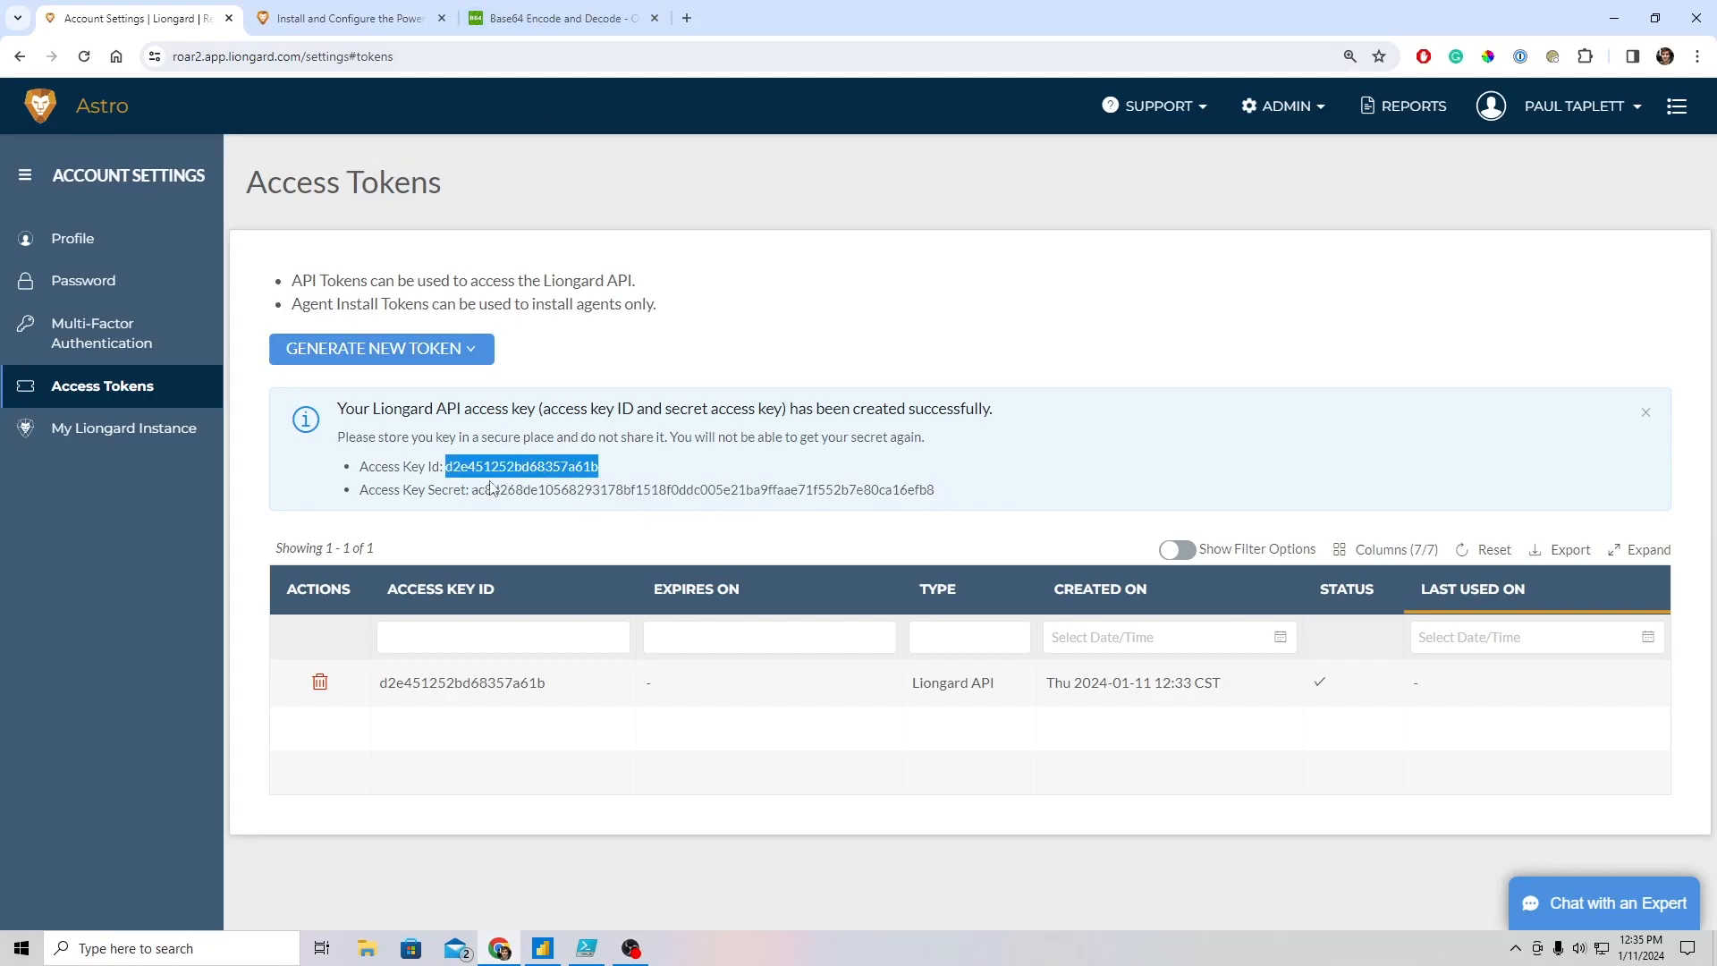
click(565, 19)
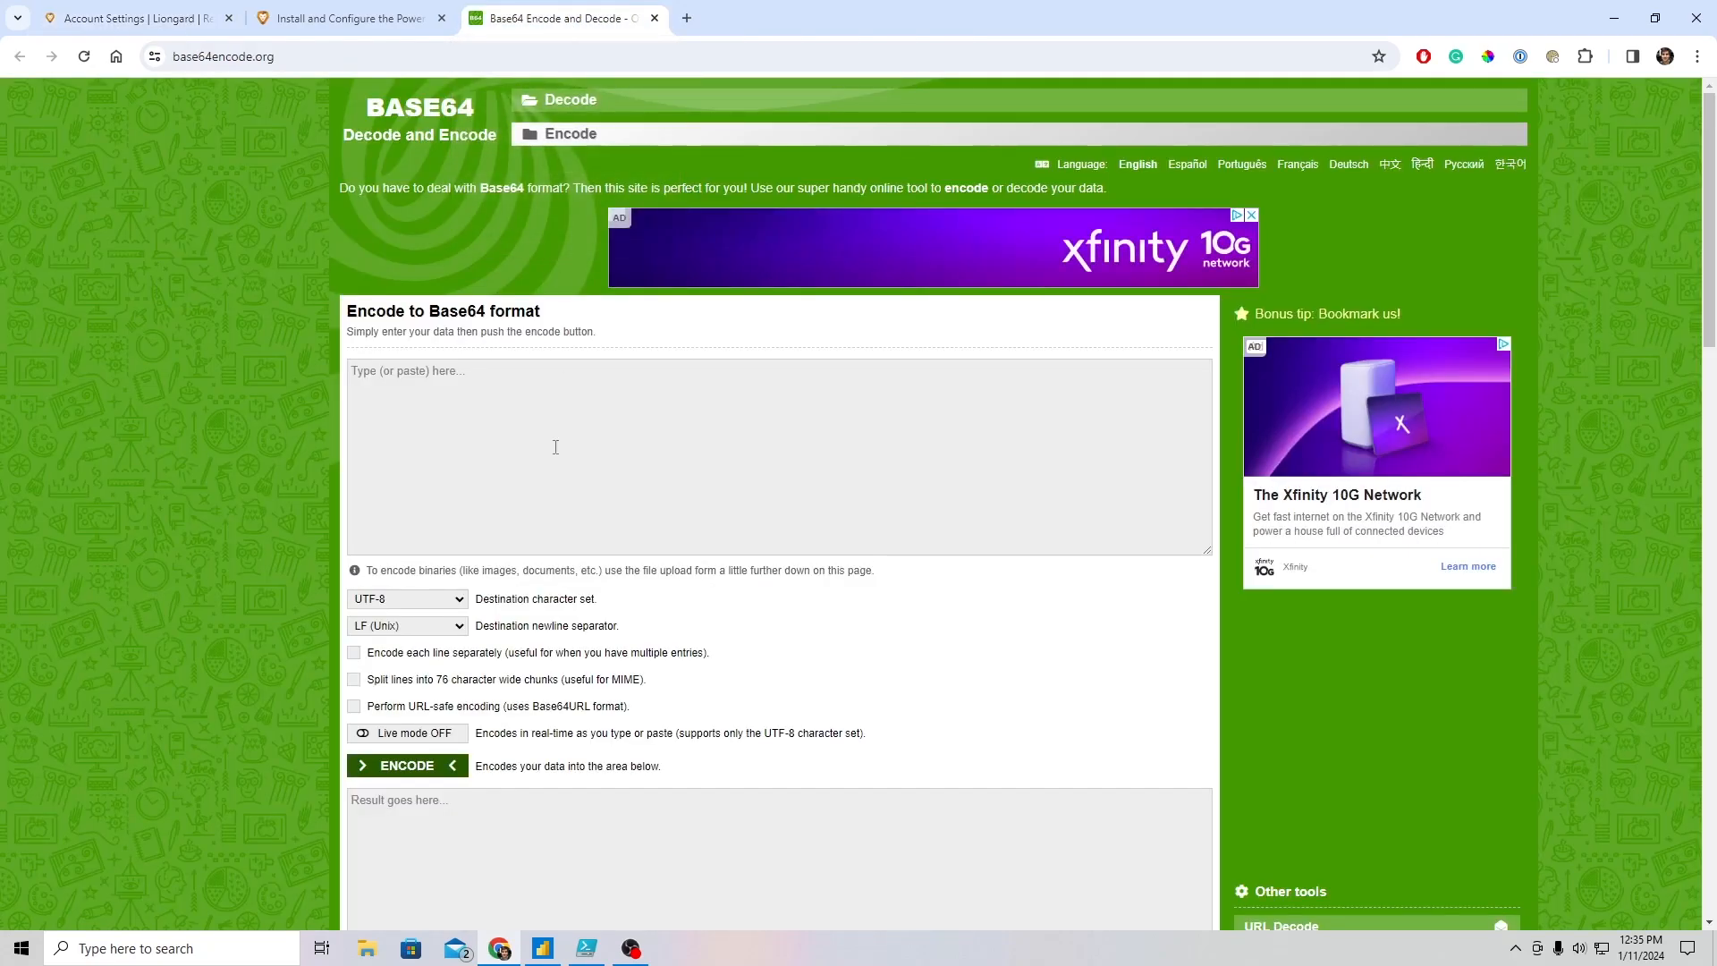
click(403, 379)
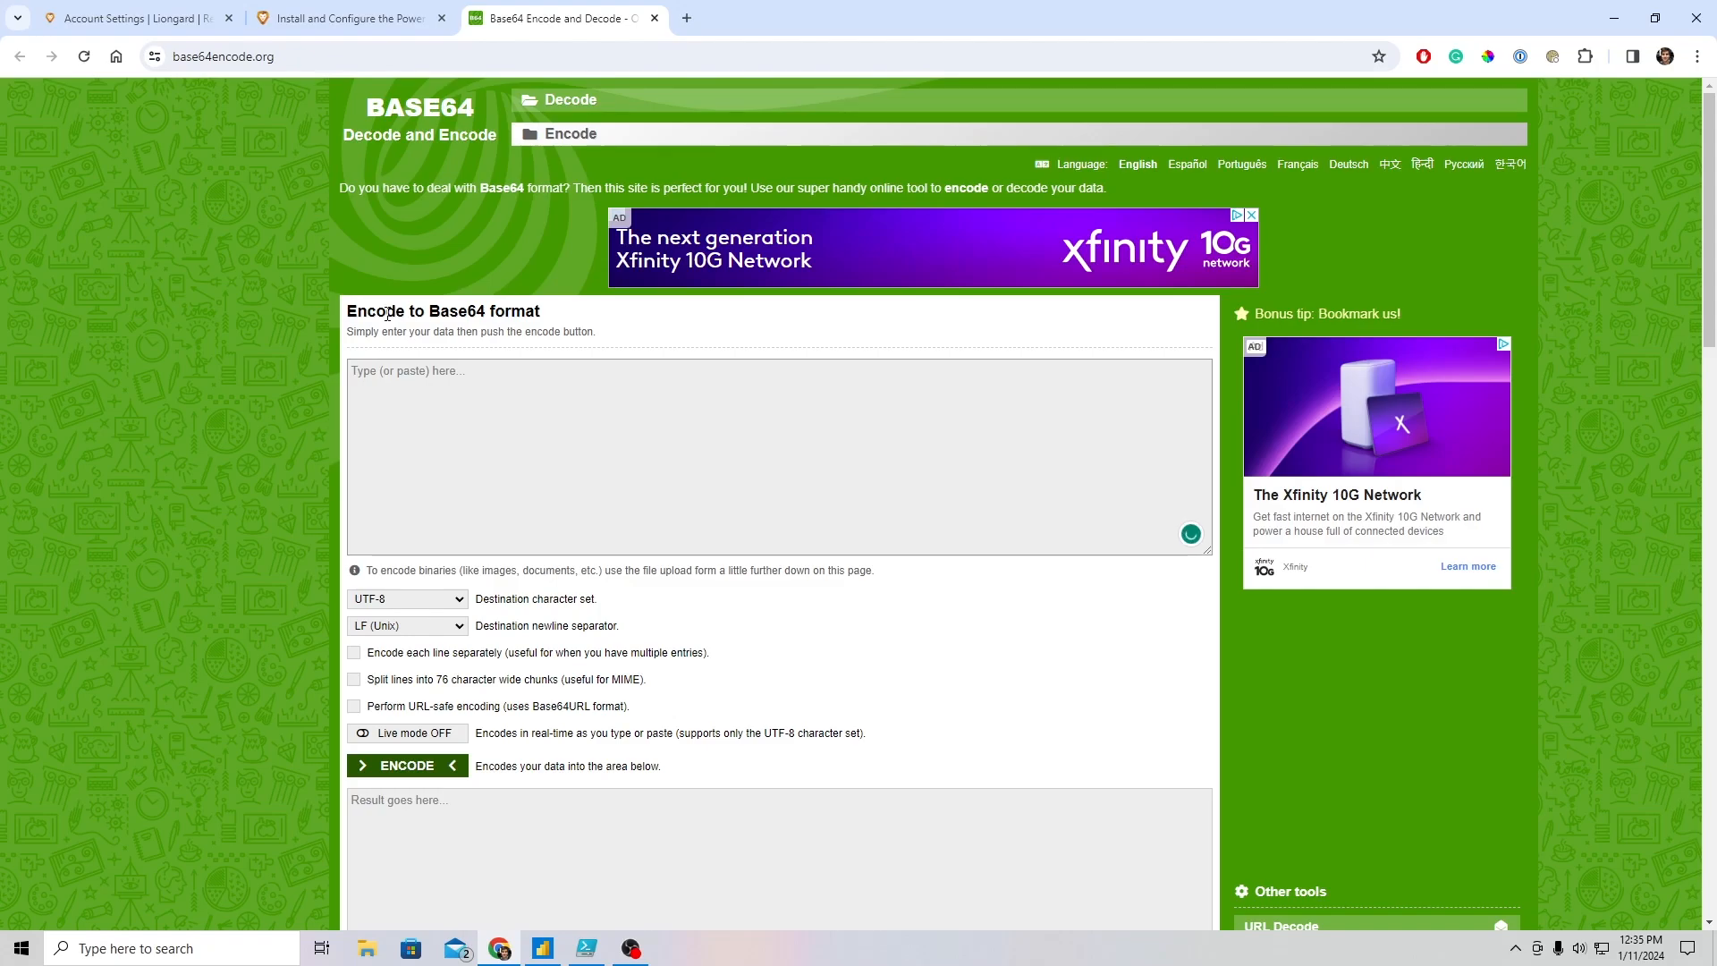
drag(348, 311, 462, 312)
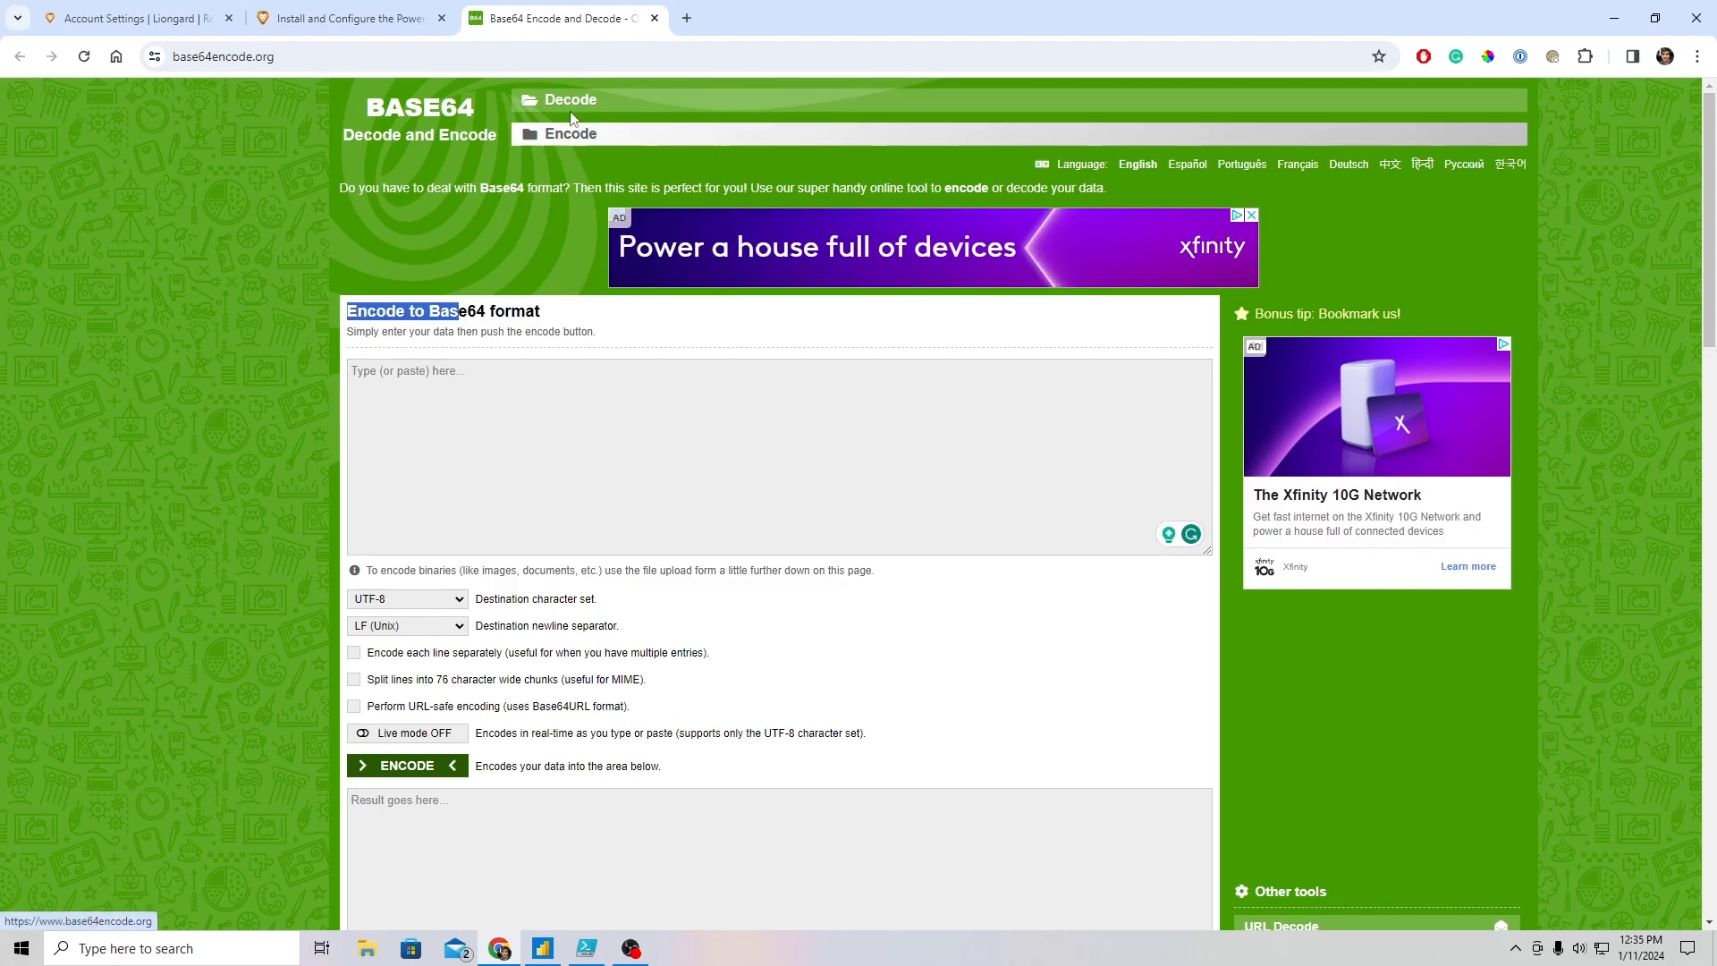
click(394, 395)
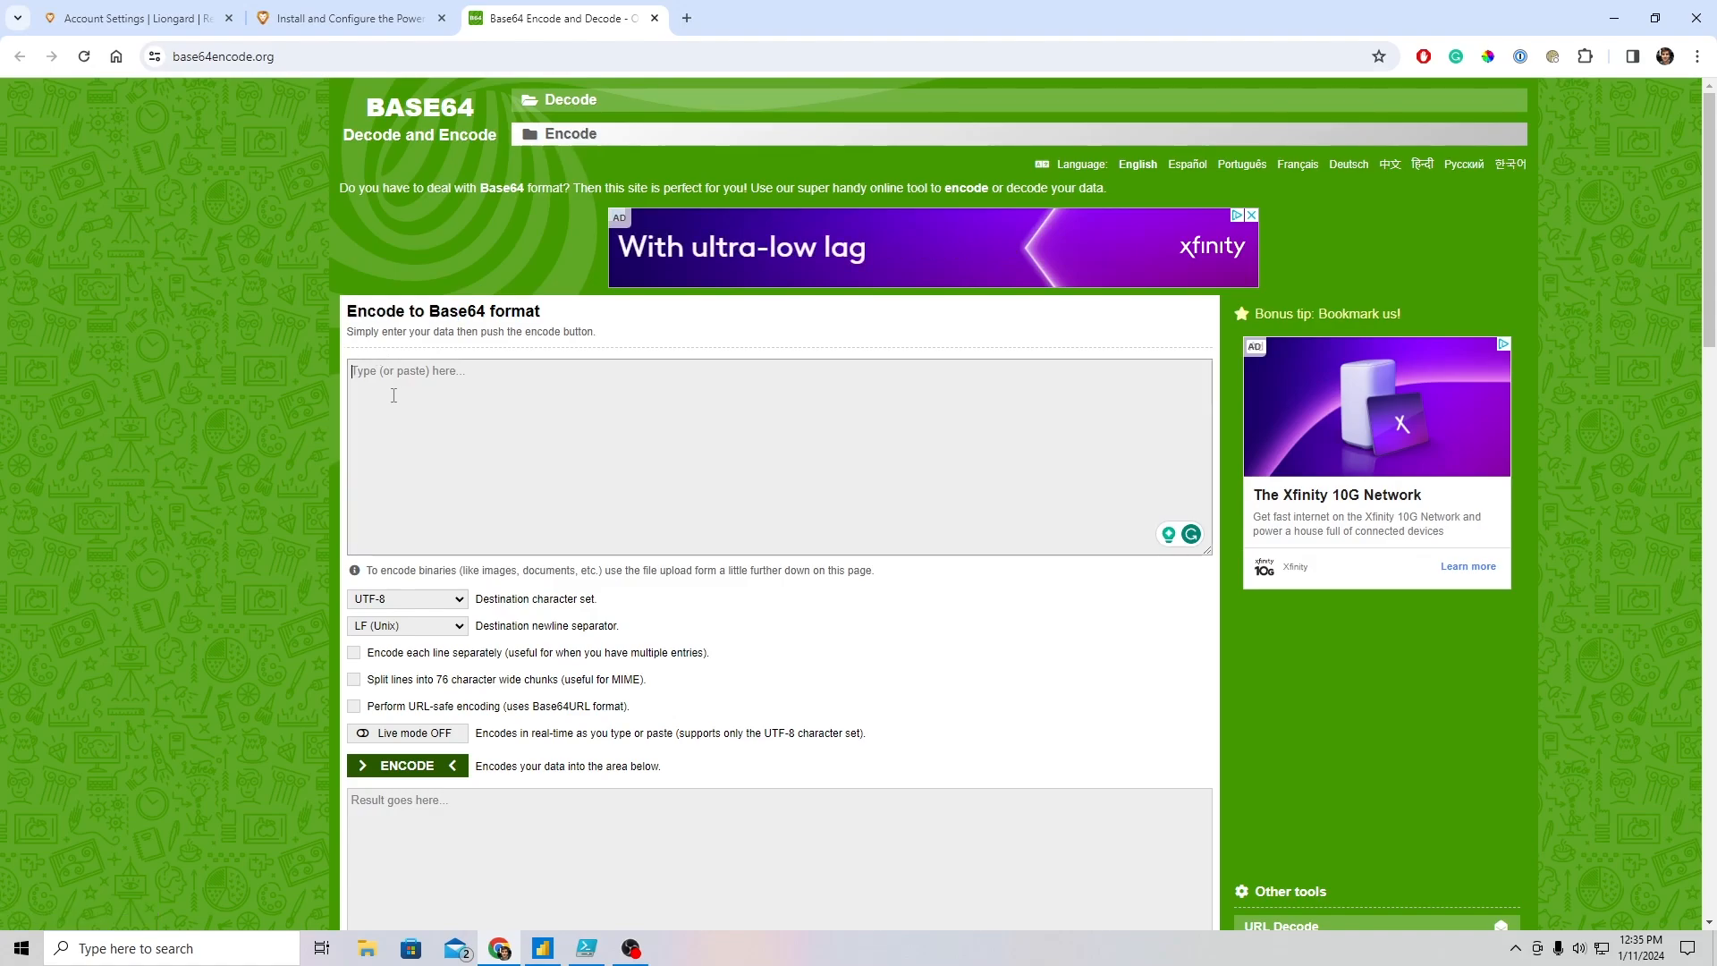
key(ctrl+v)
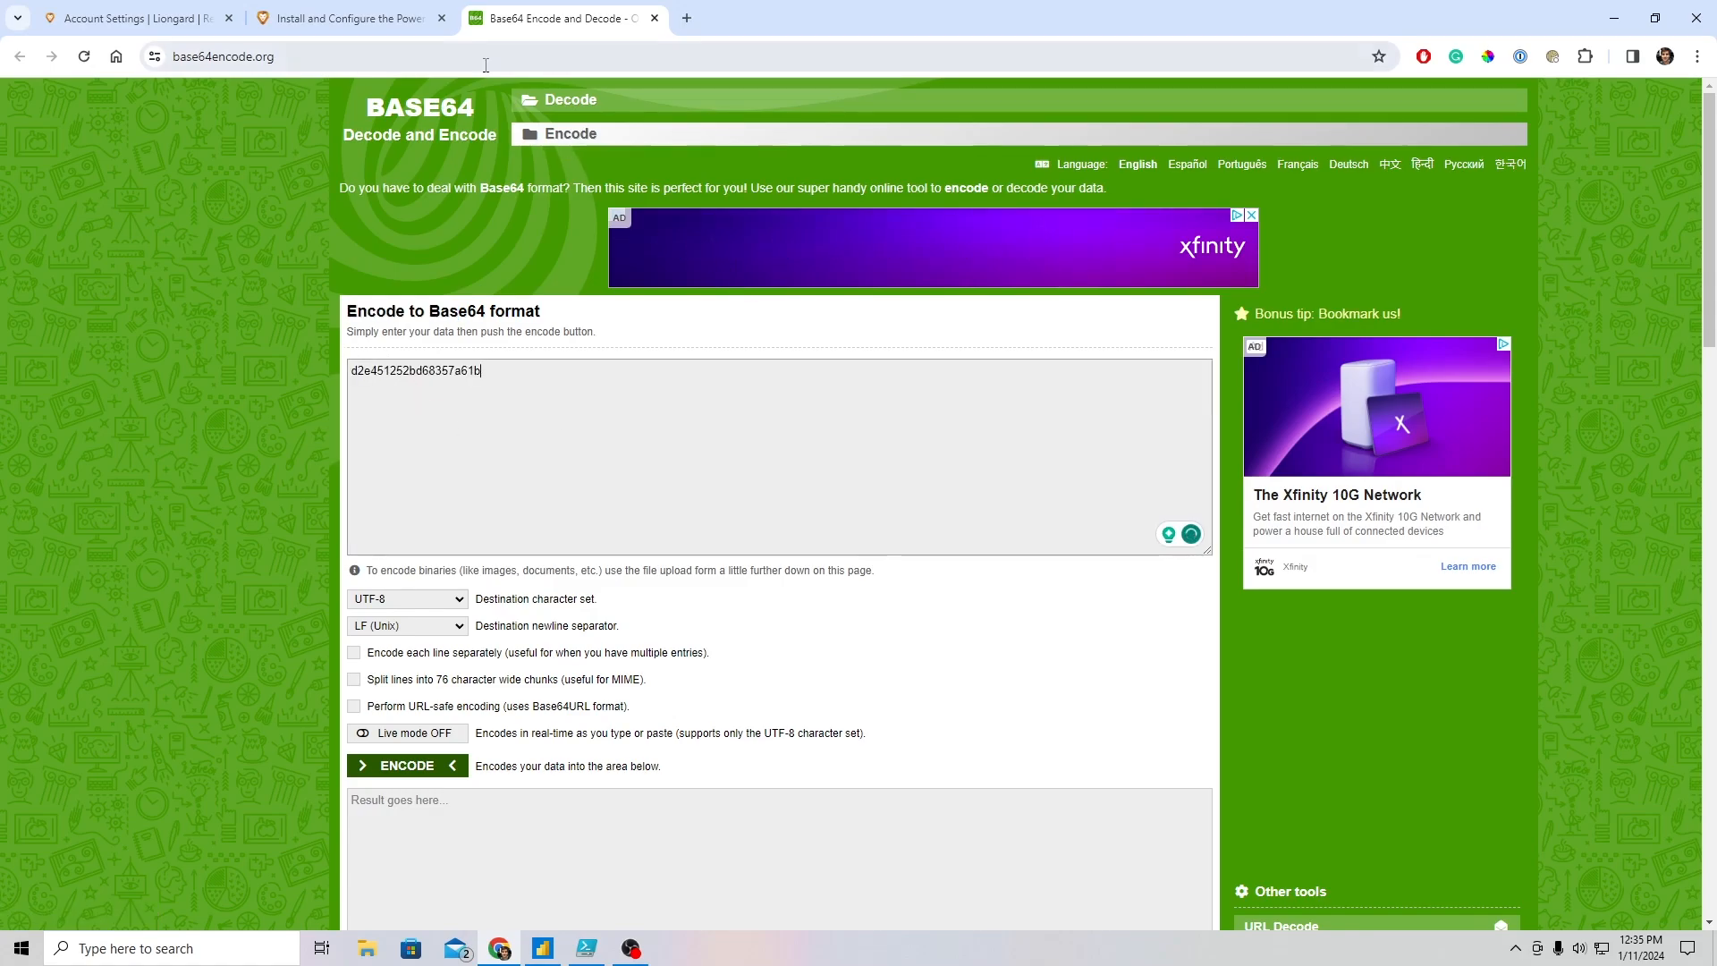
- Copy the access key secret from the Access Tokens page into the base64encode.org encoding input
click(139, 18)
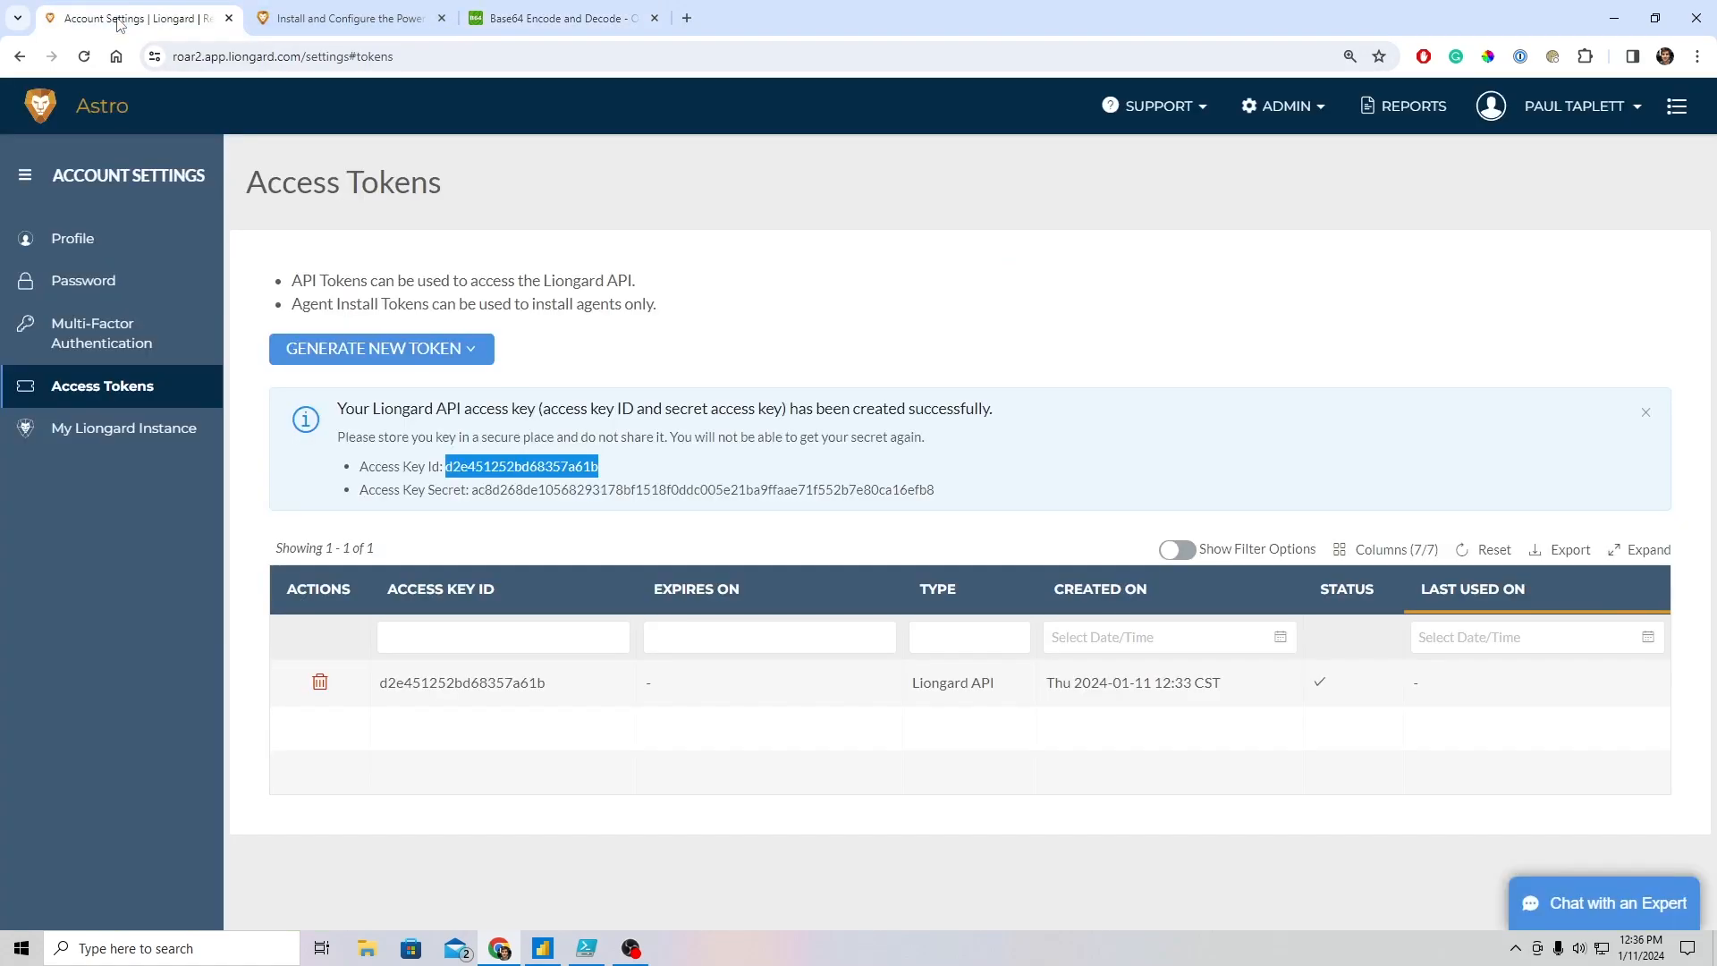
drag(473, 491, 980, 497)
key(ctrl+c)
click(565, 18)
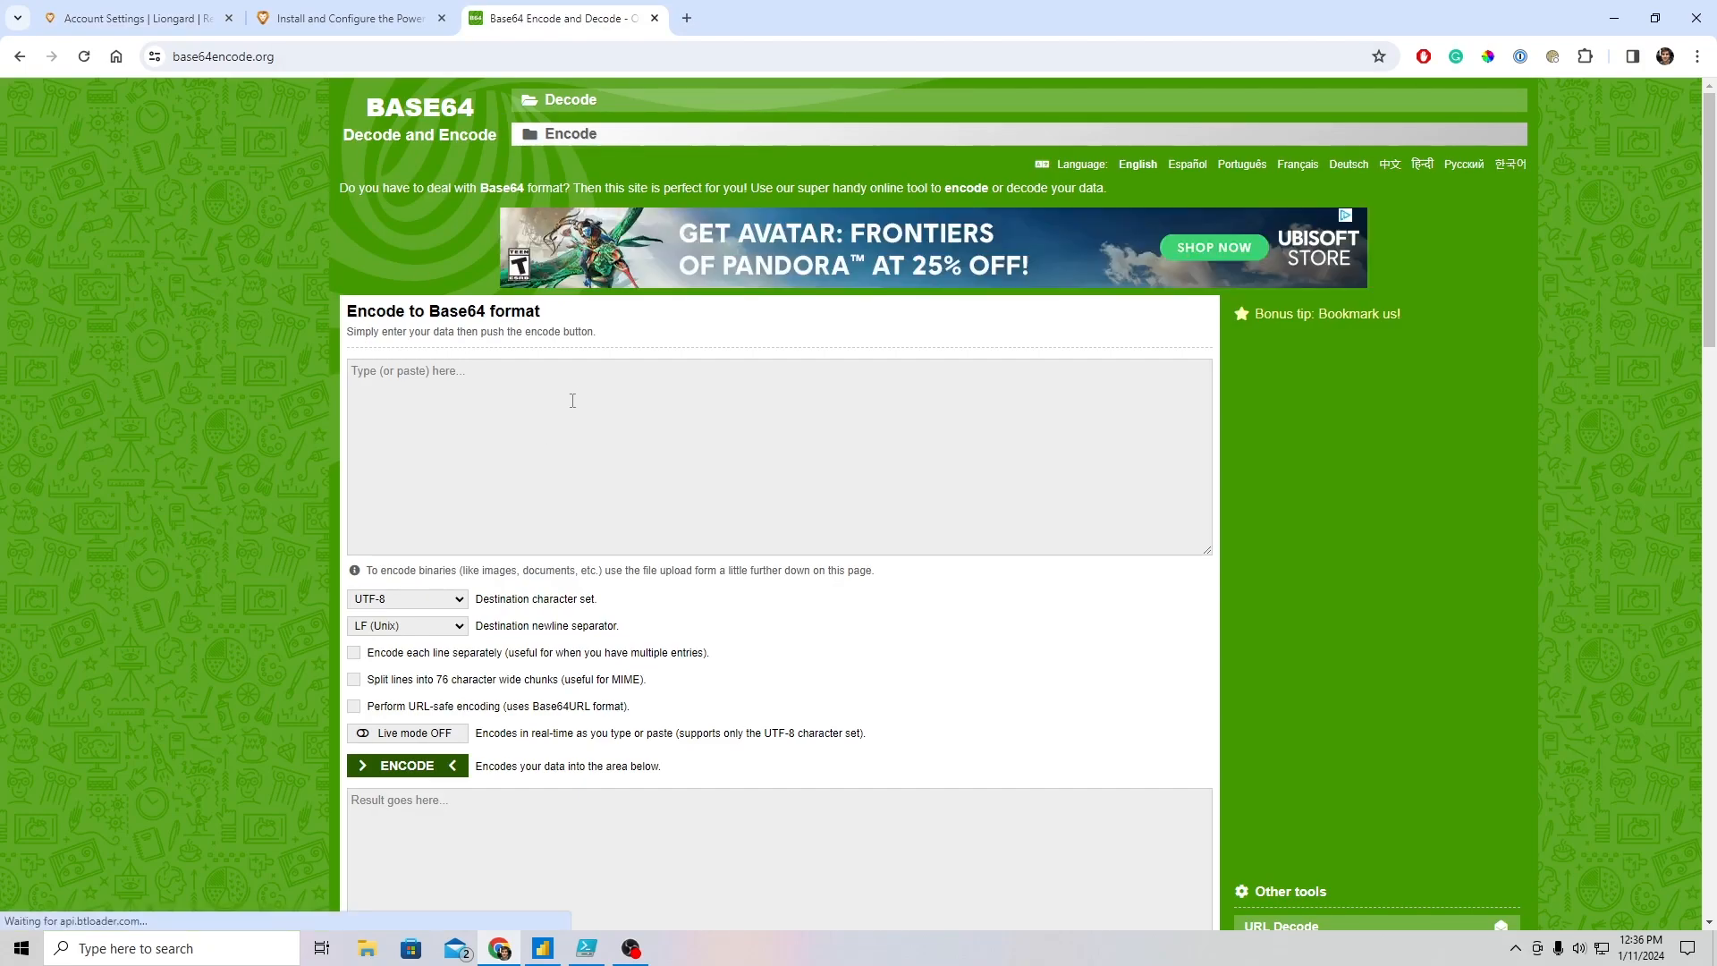
click(480, 396)
key(ctrl+v)
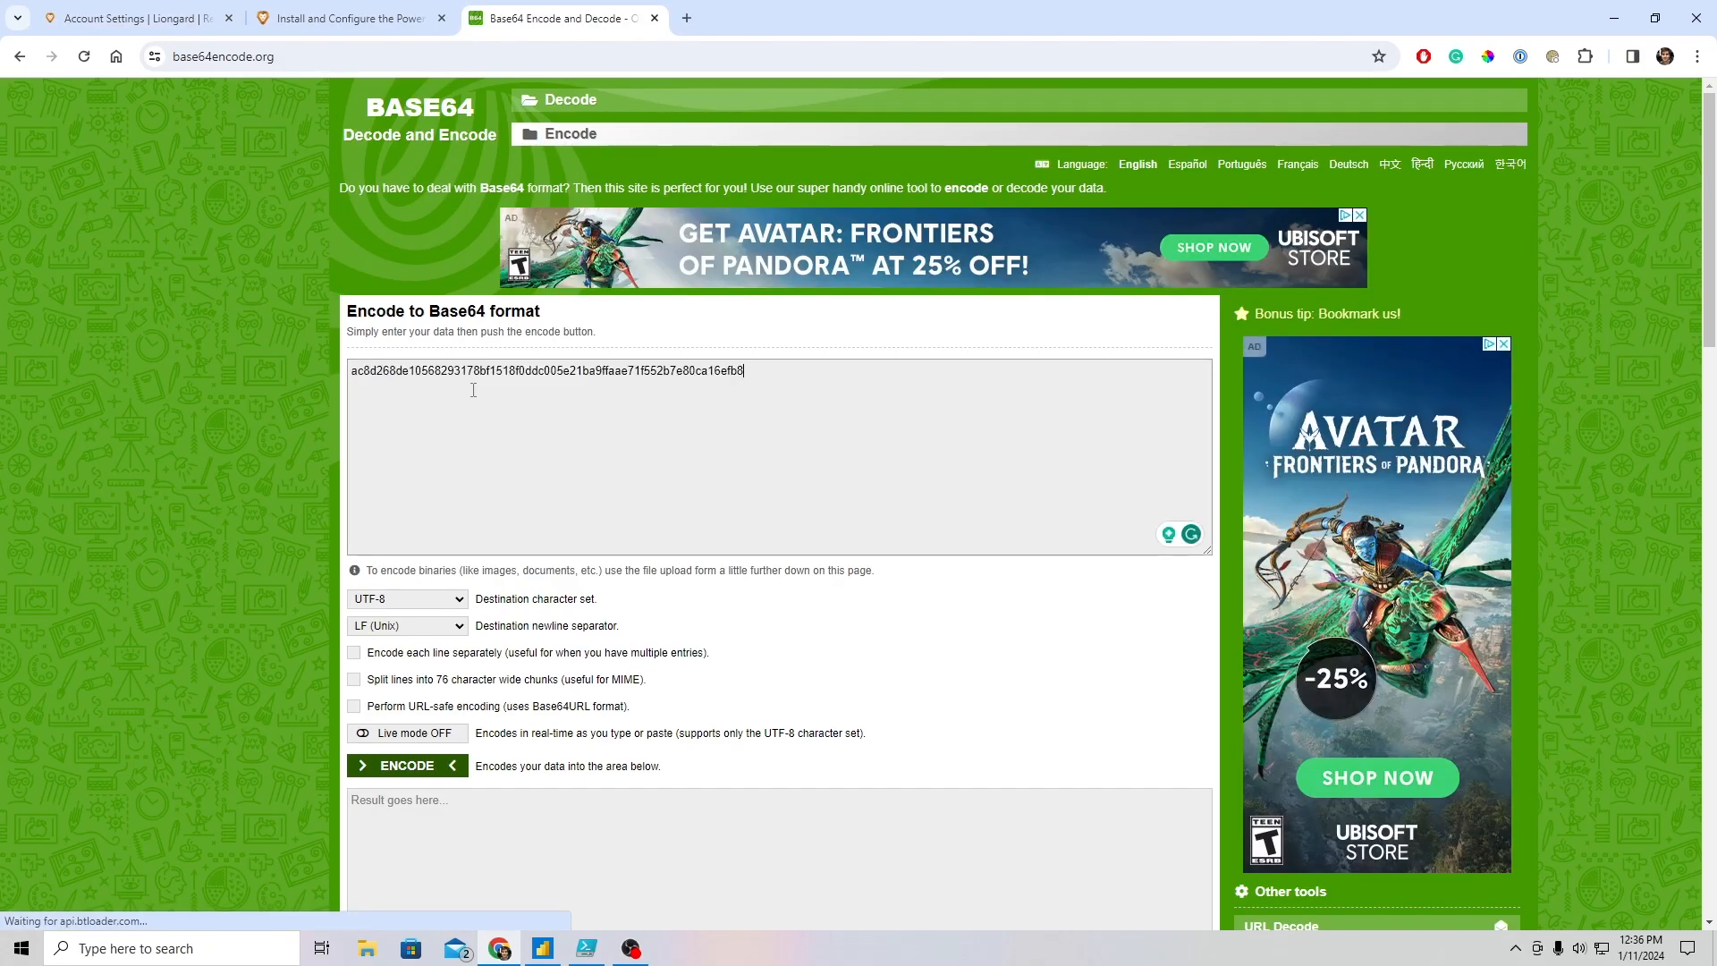
- Insert the access key ID copied from Liongard in front of the secret, separated by a colon
click(108, 18)
double_click(502, 464)
key(ctrl+c)
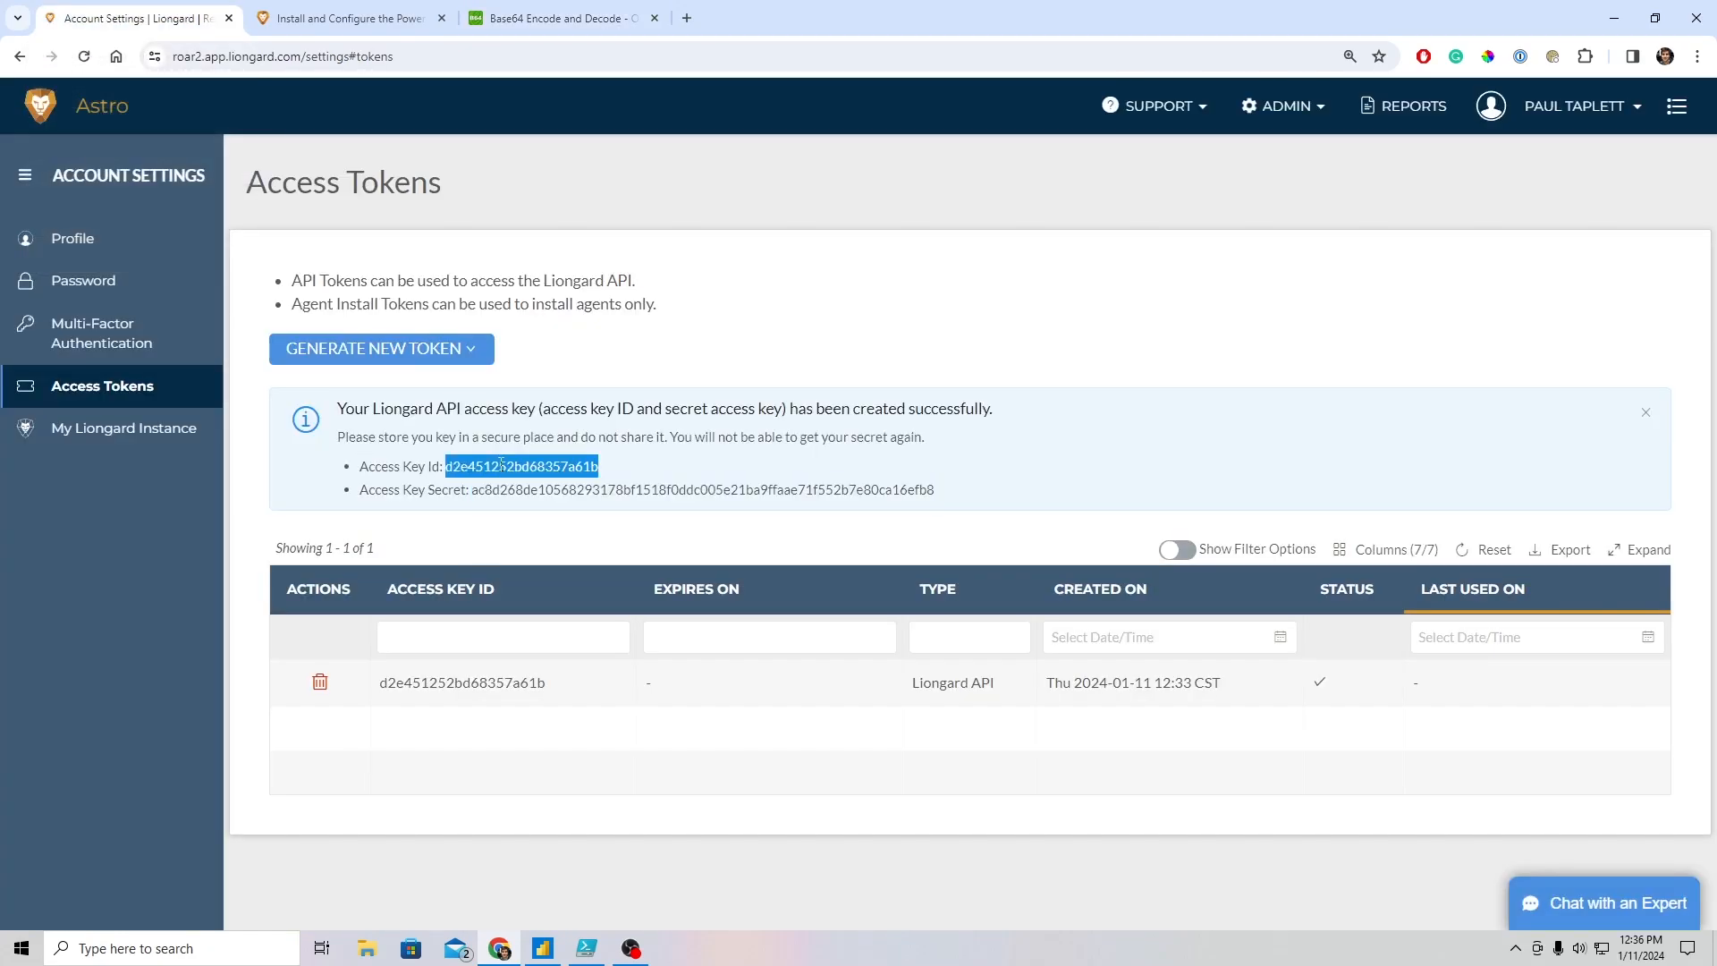
click(554, 18)
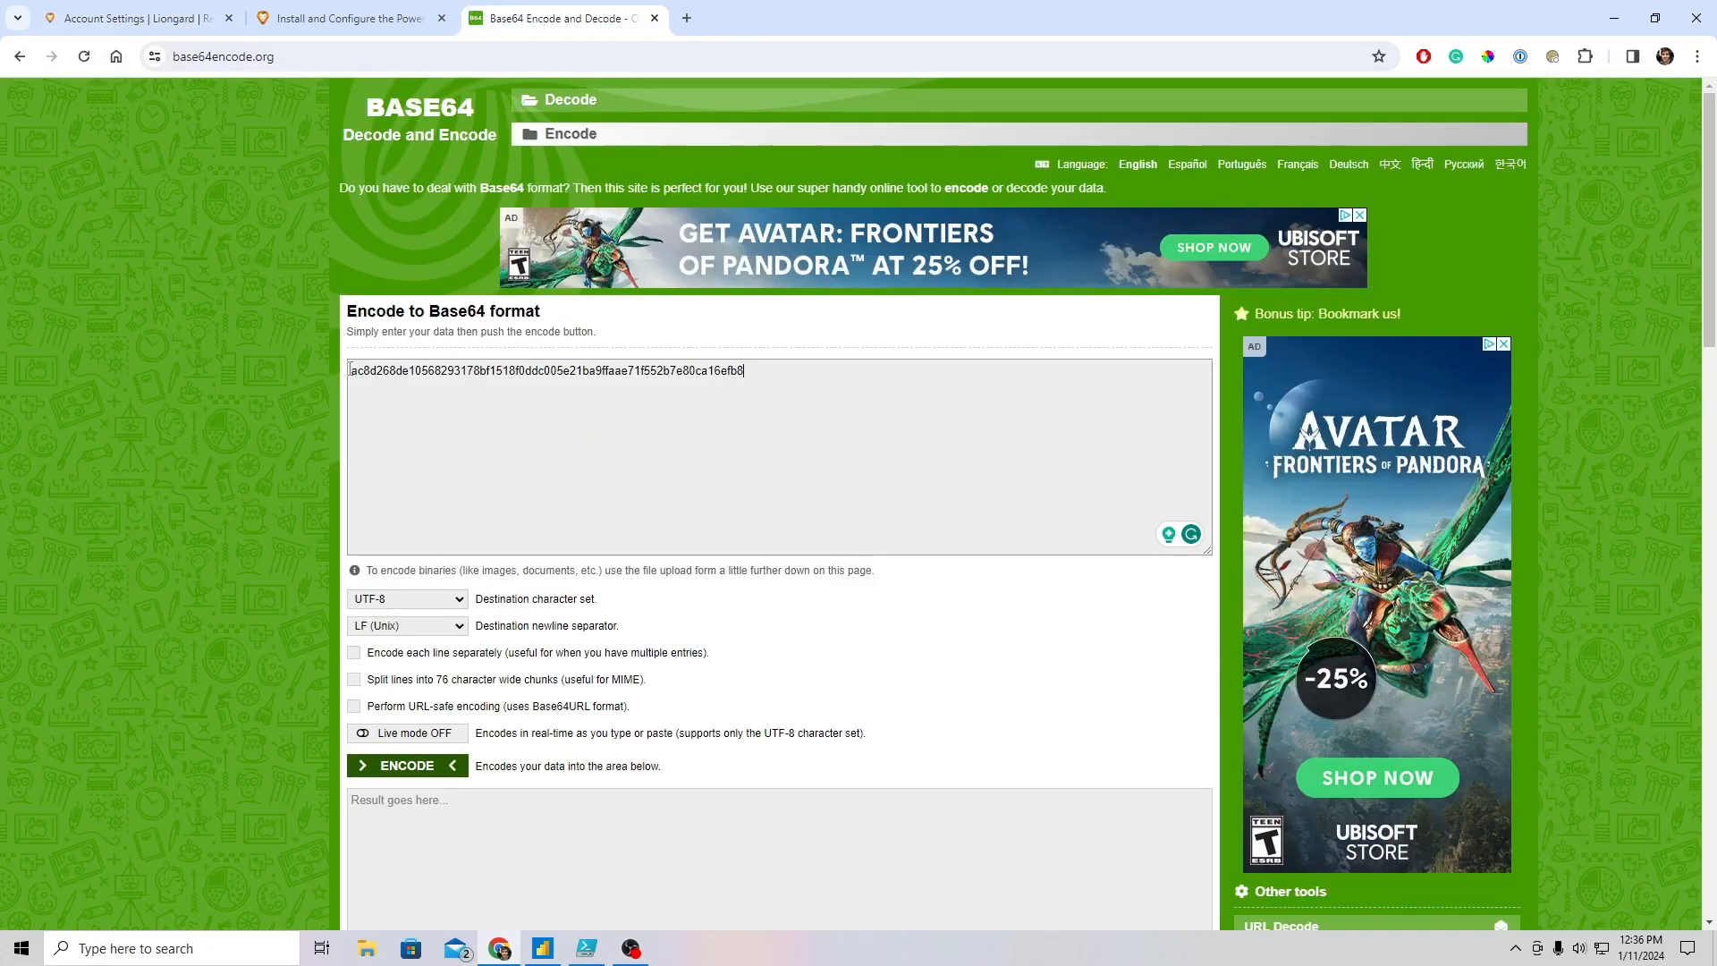
key(ctrl+v)
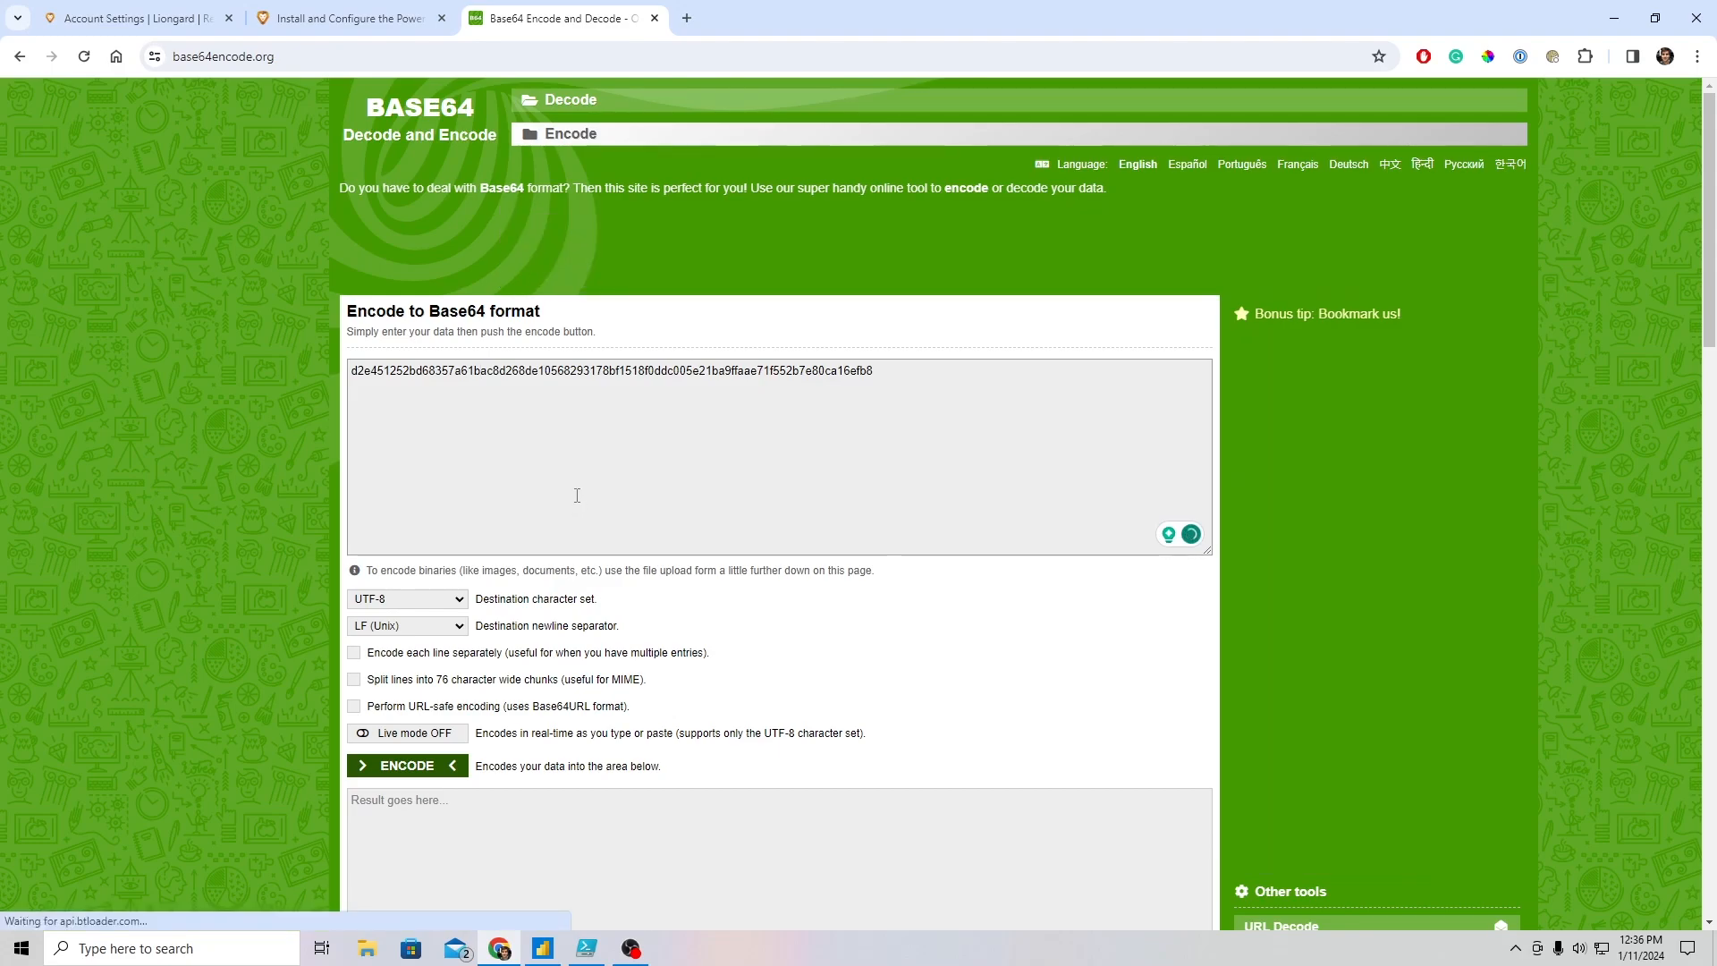
text(:)
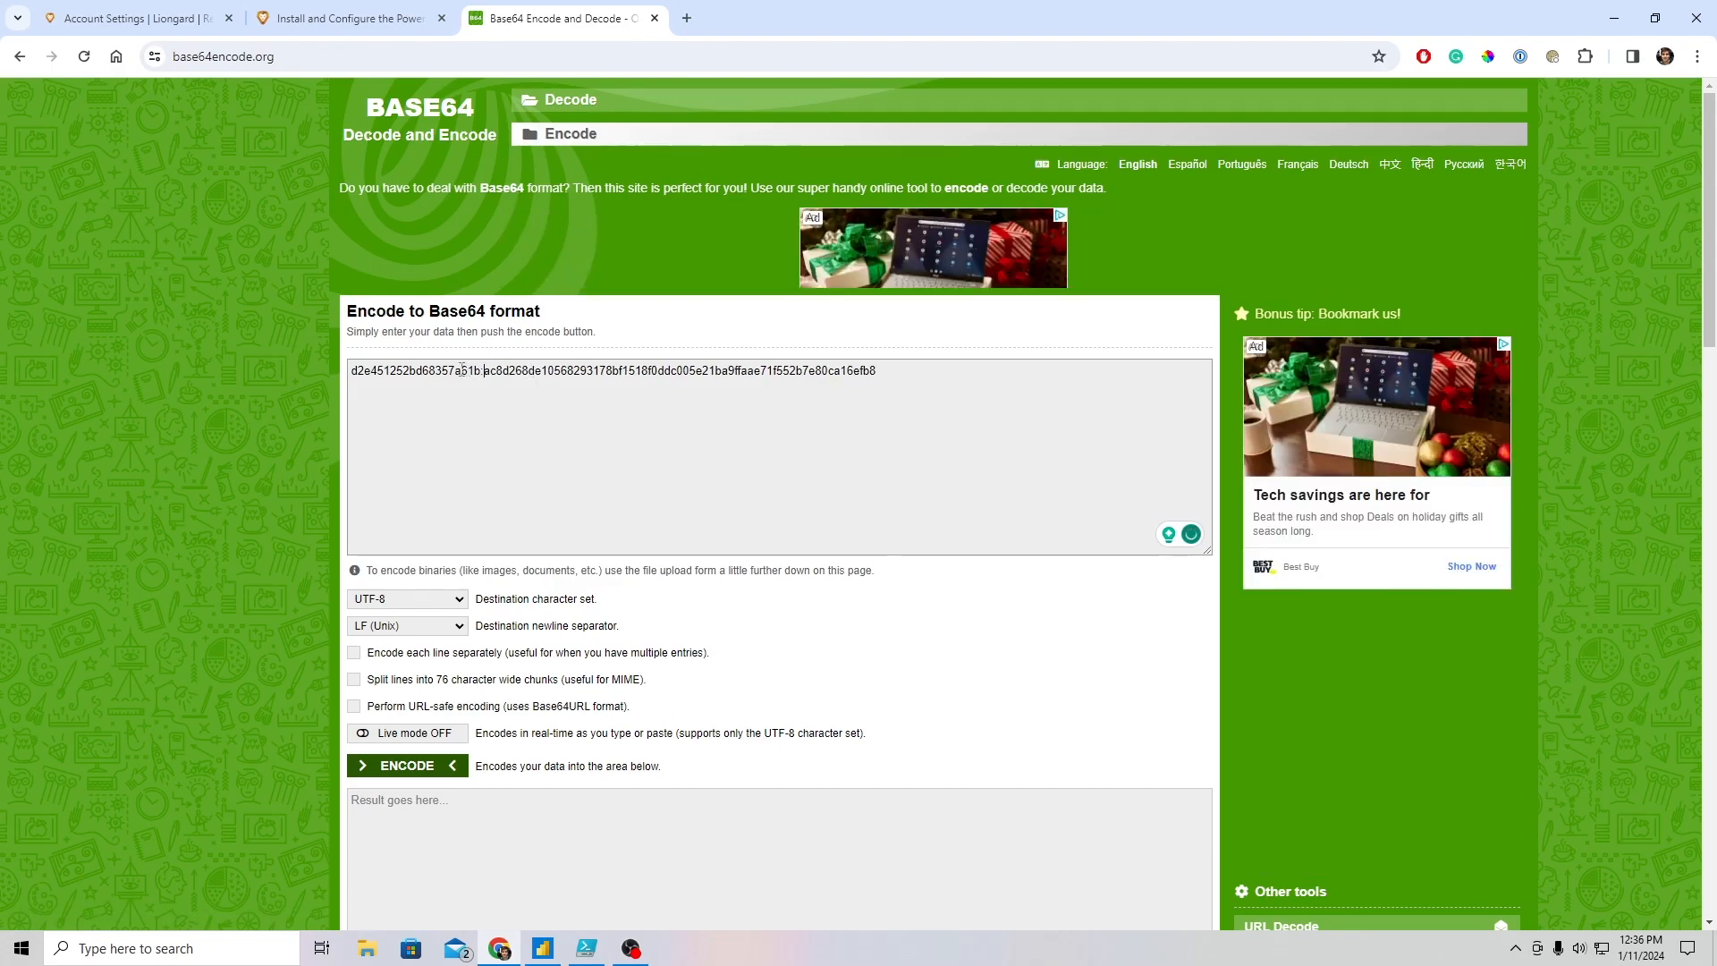
- Check the key ID, colon and secret in the input text and encode it to Base64
drag(351, 370, 488, 373)
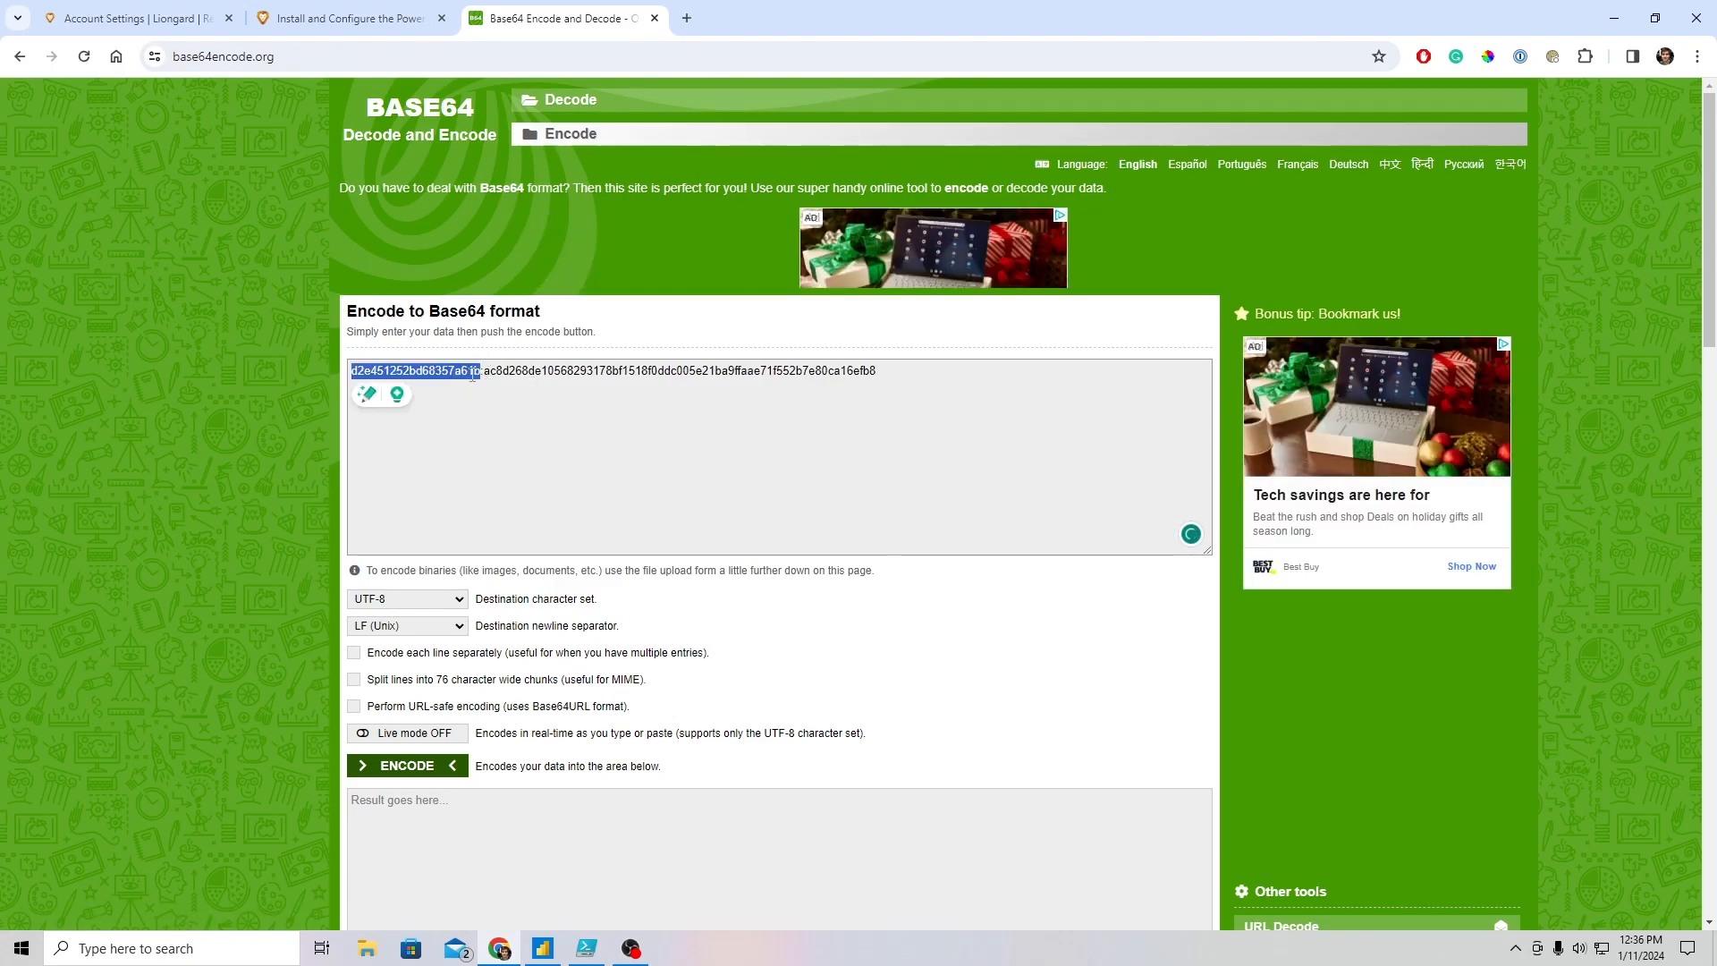
click(483, 372)
double_click(484, 372)
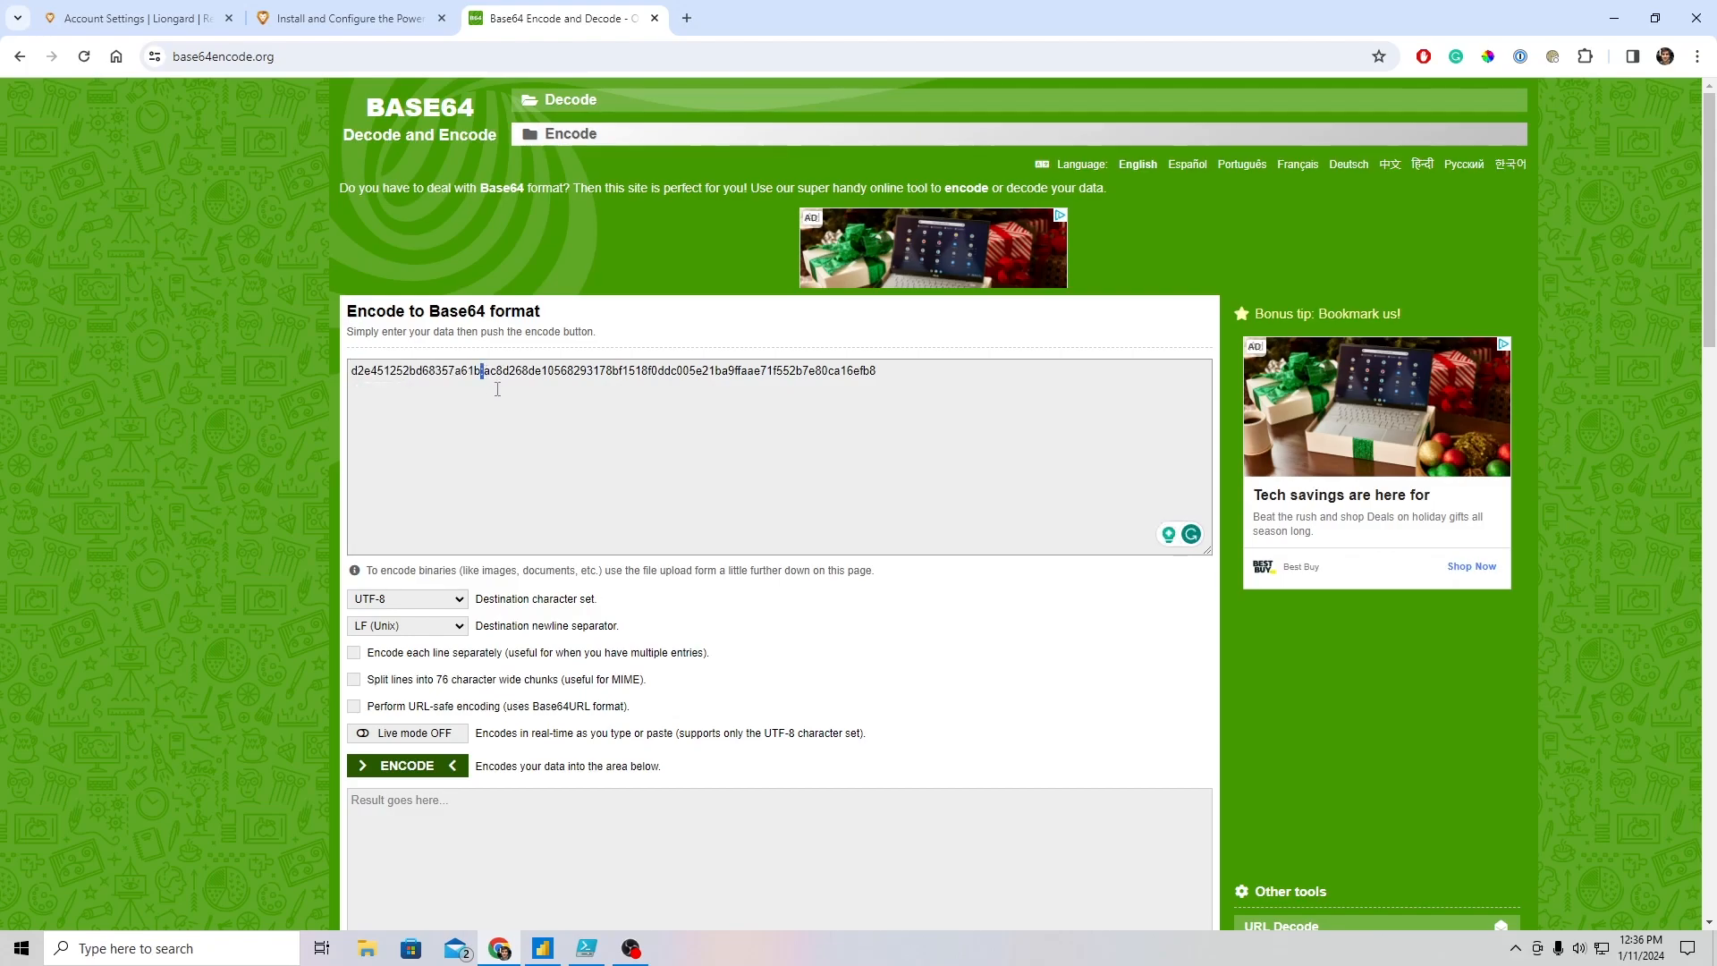
drag(484, 373, 878, 372)
click(847, 382)
click(896, 379)
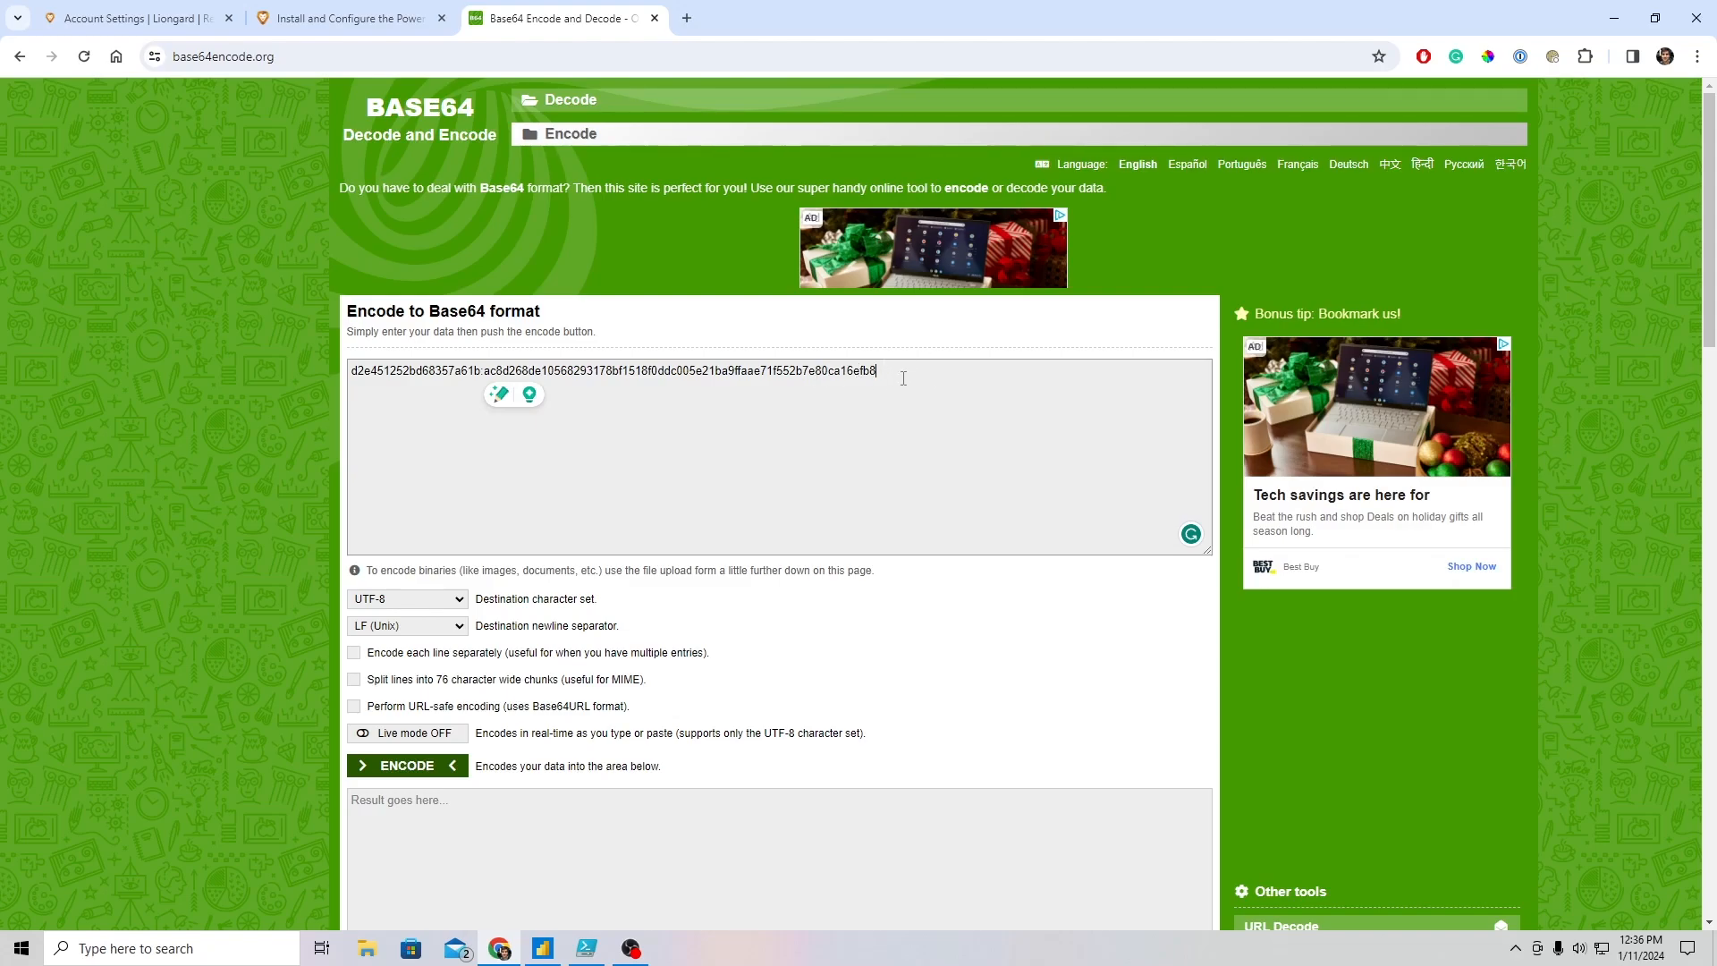
click(408, 767)
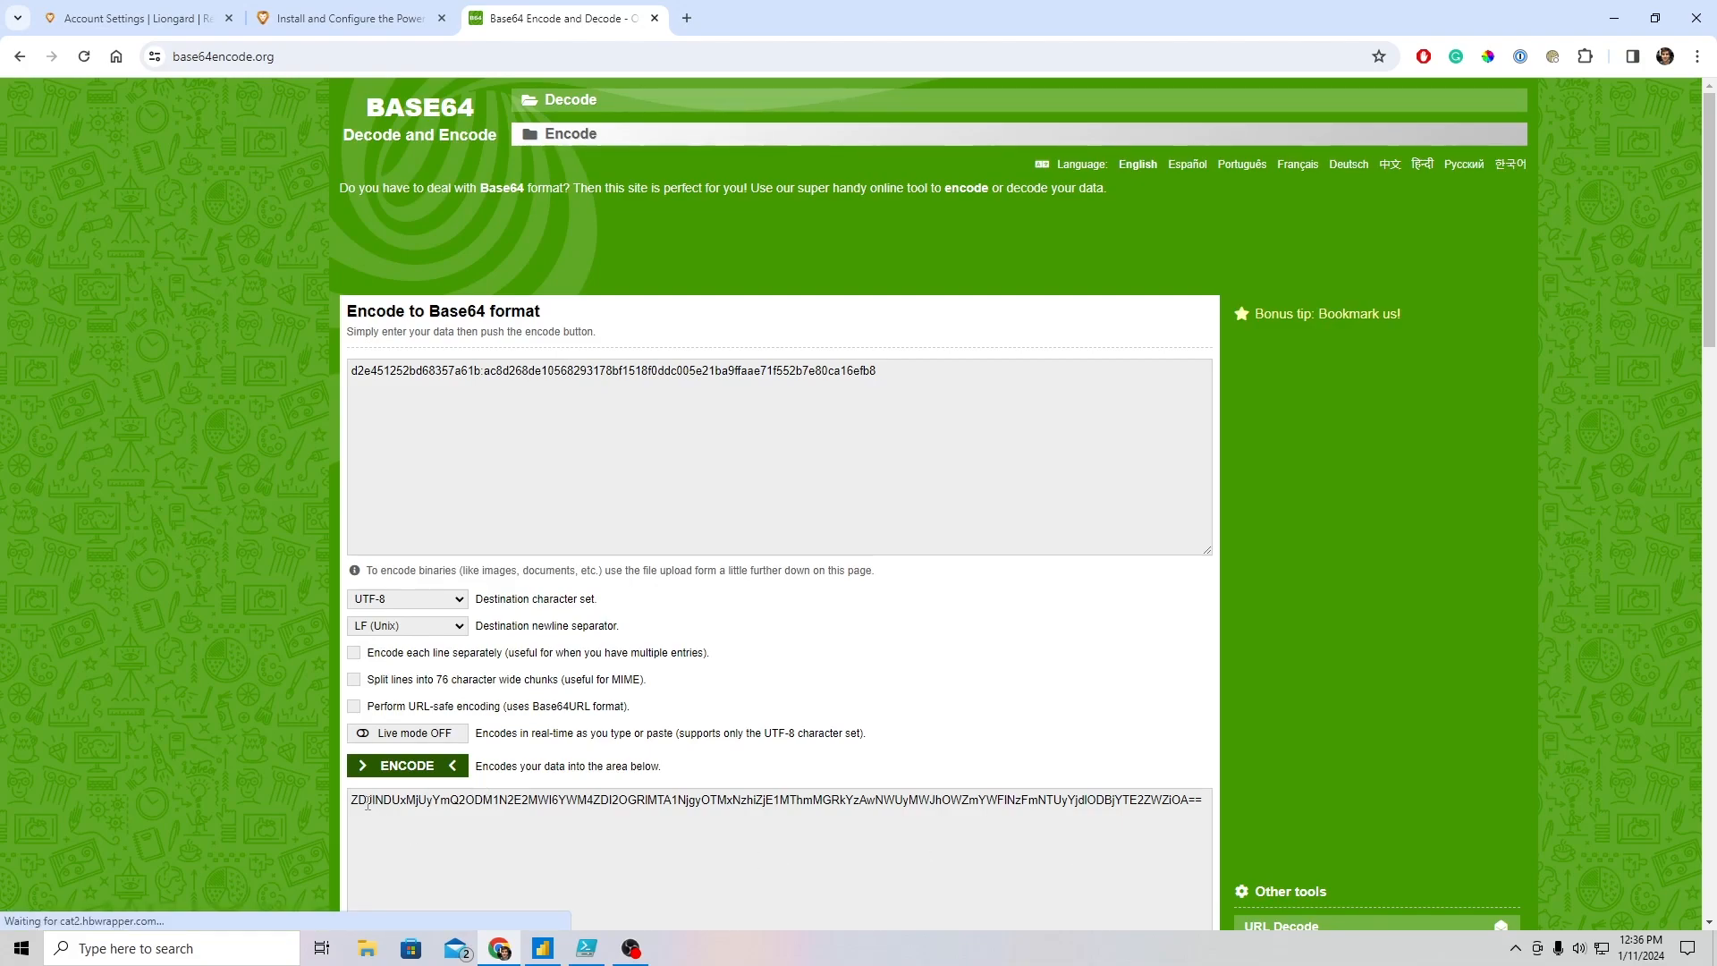
- Compare the base64encode.org result with the encoded output in Windows PowerShell ISE, and return to Chrome
drag(351, 798, 373, 798)
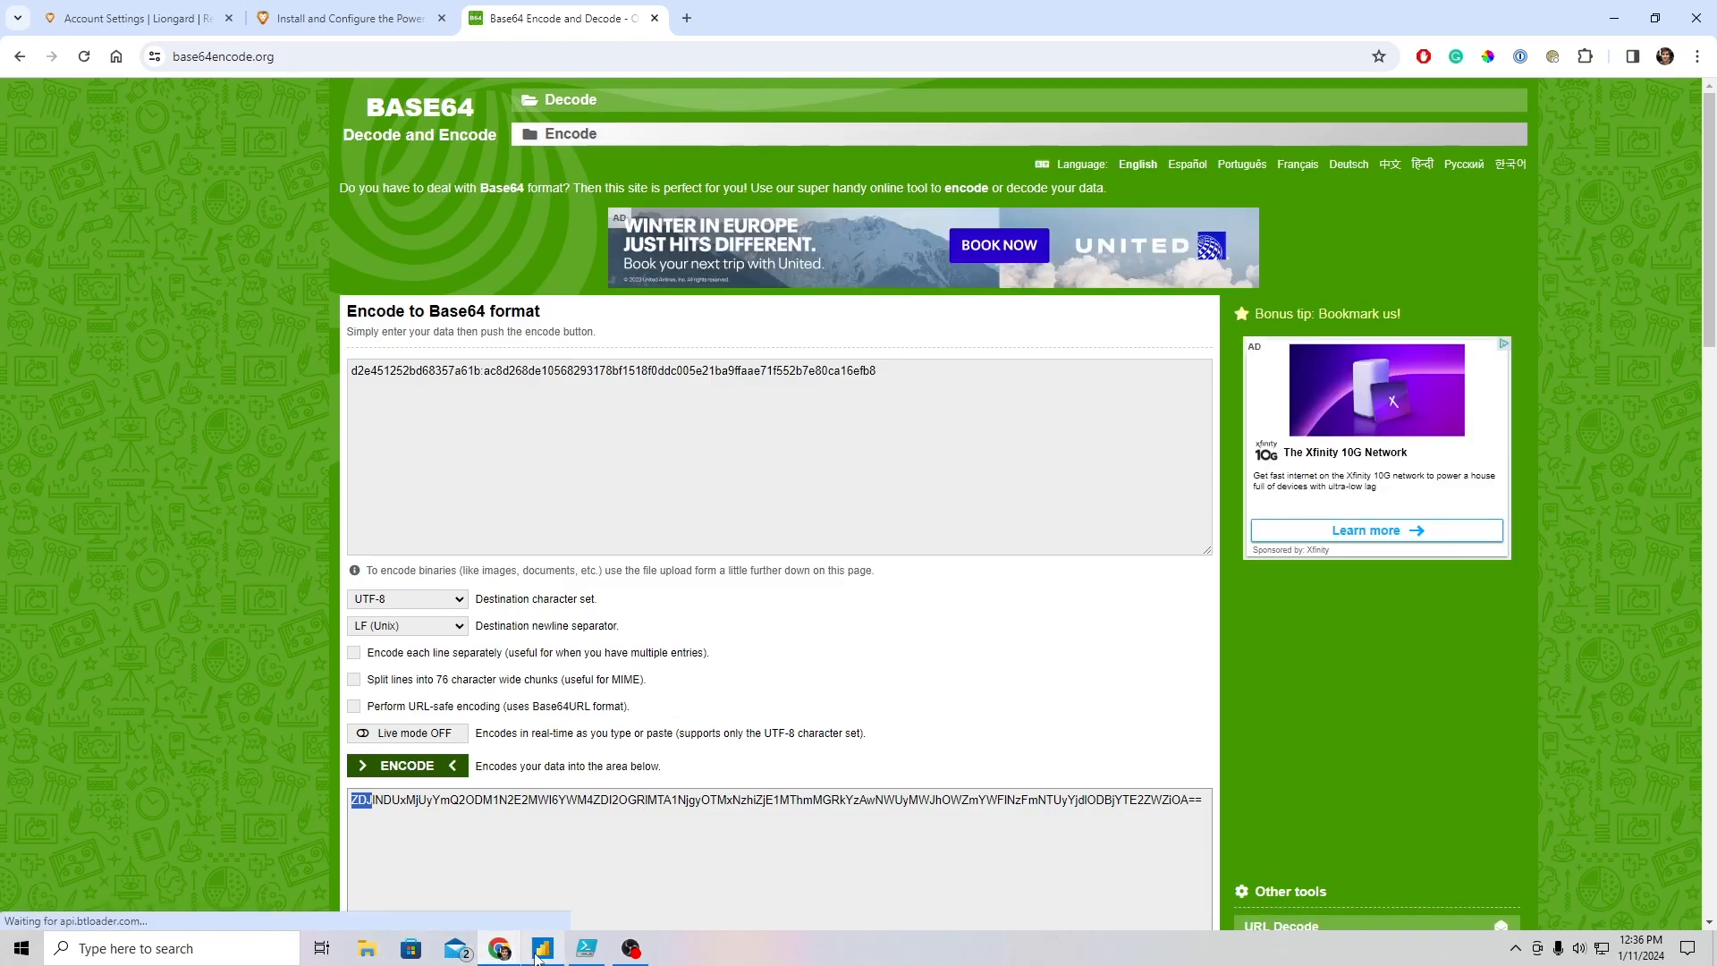
click(587, 948)
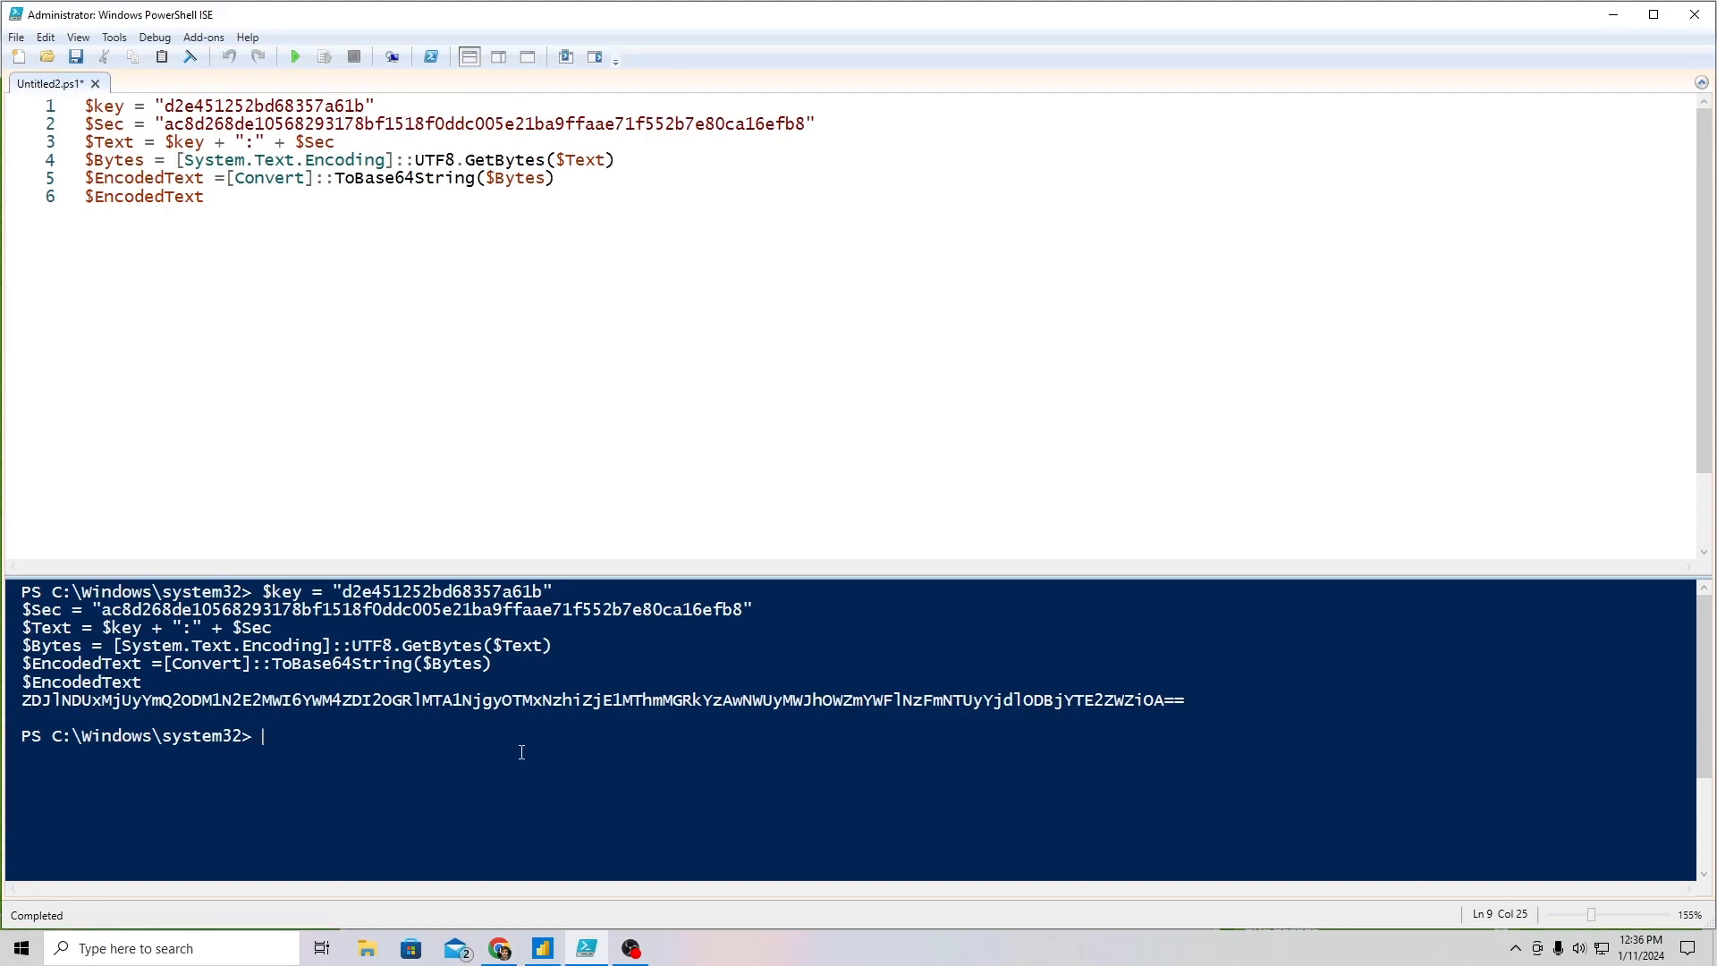
click(503, 951)
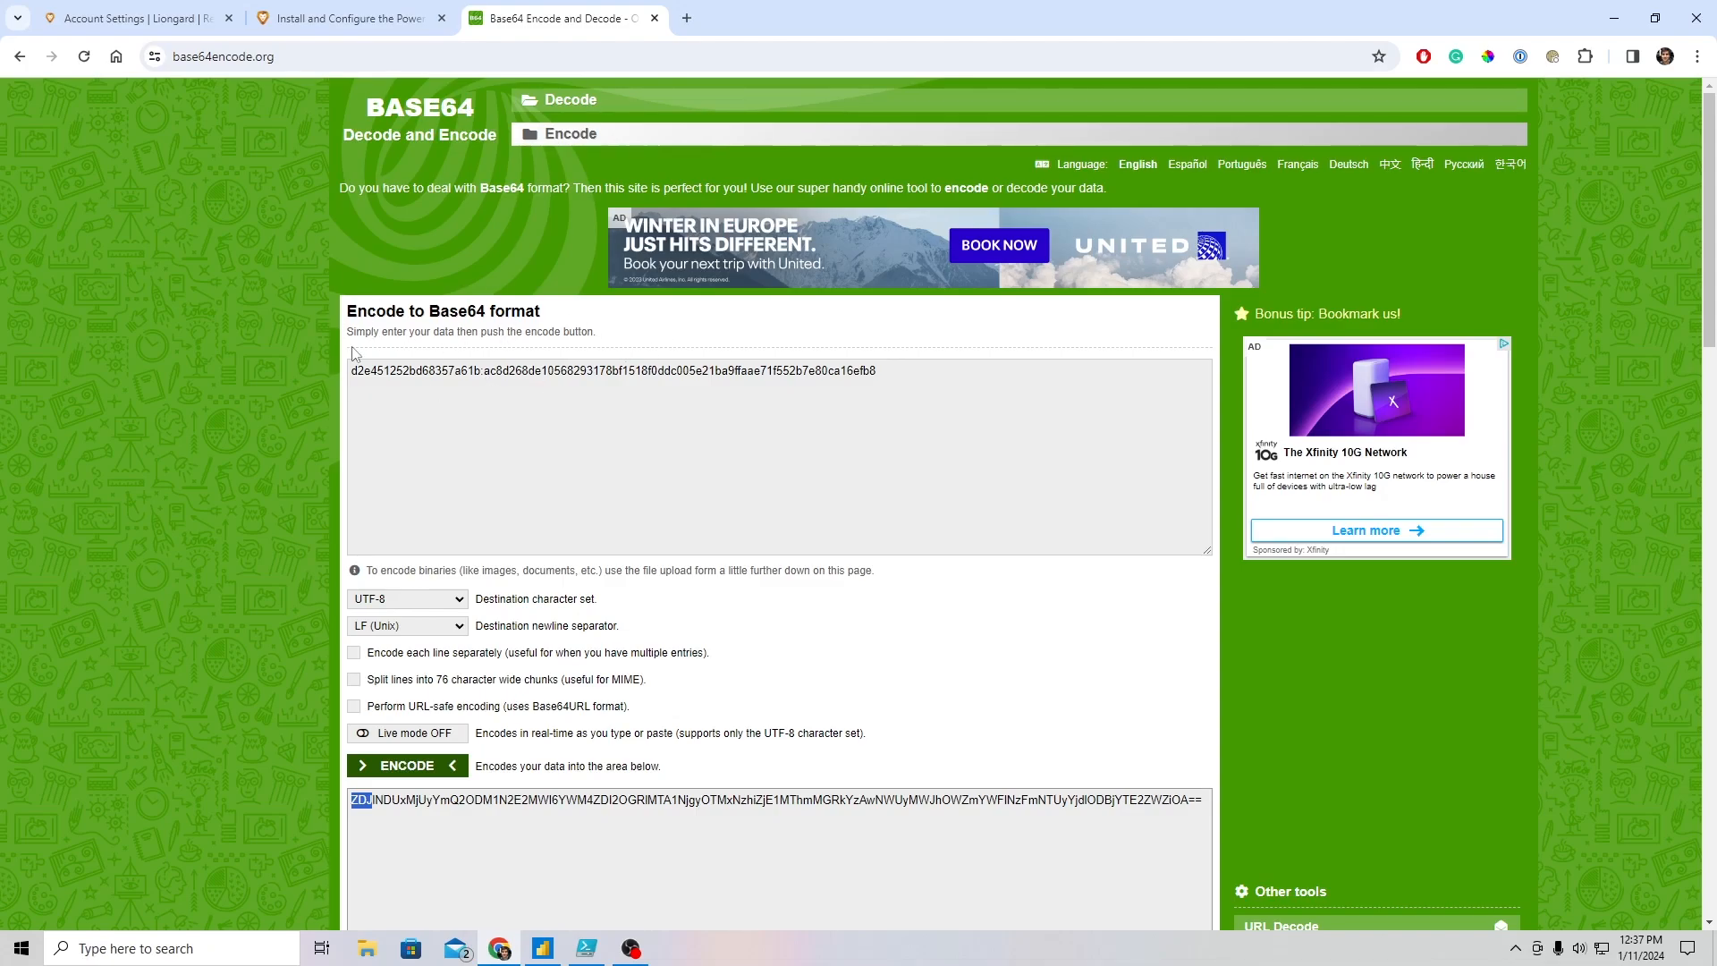
- Review the access key secret on Liongard's Access Tokens page and reload the page
click(143, 18)
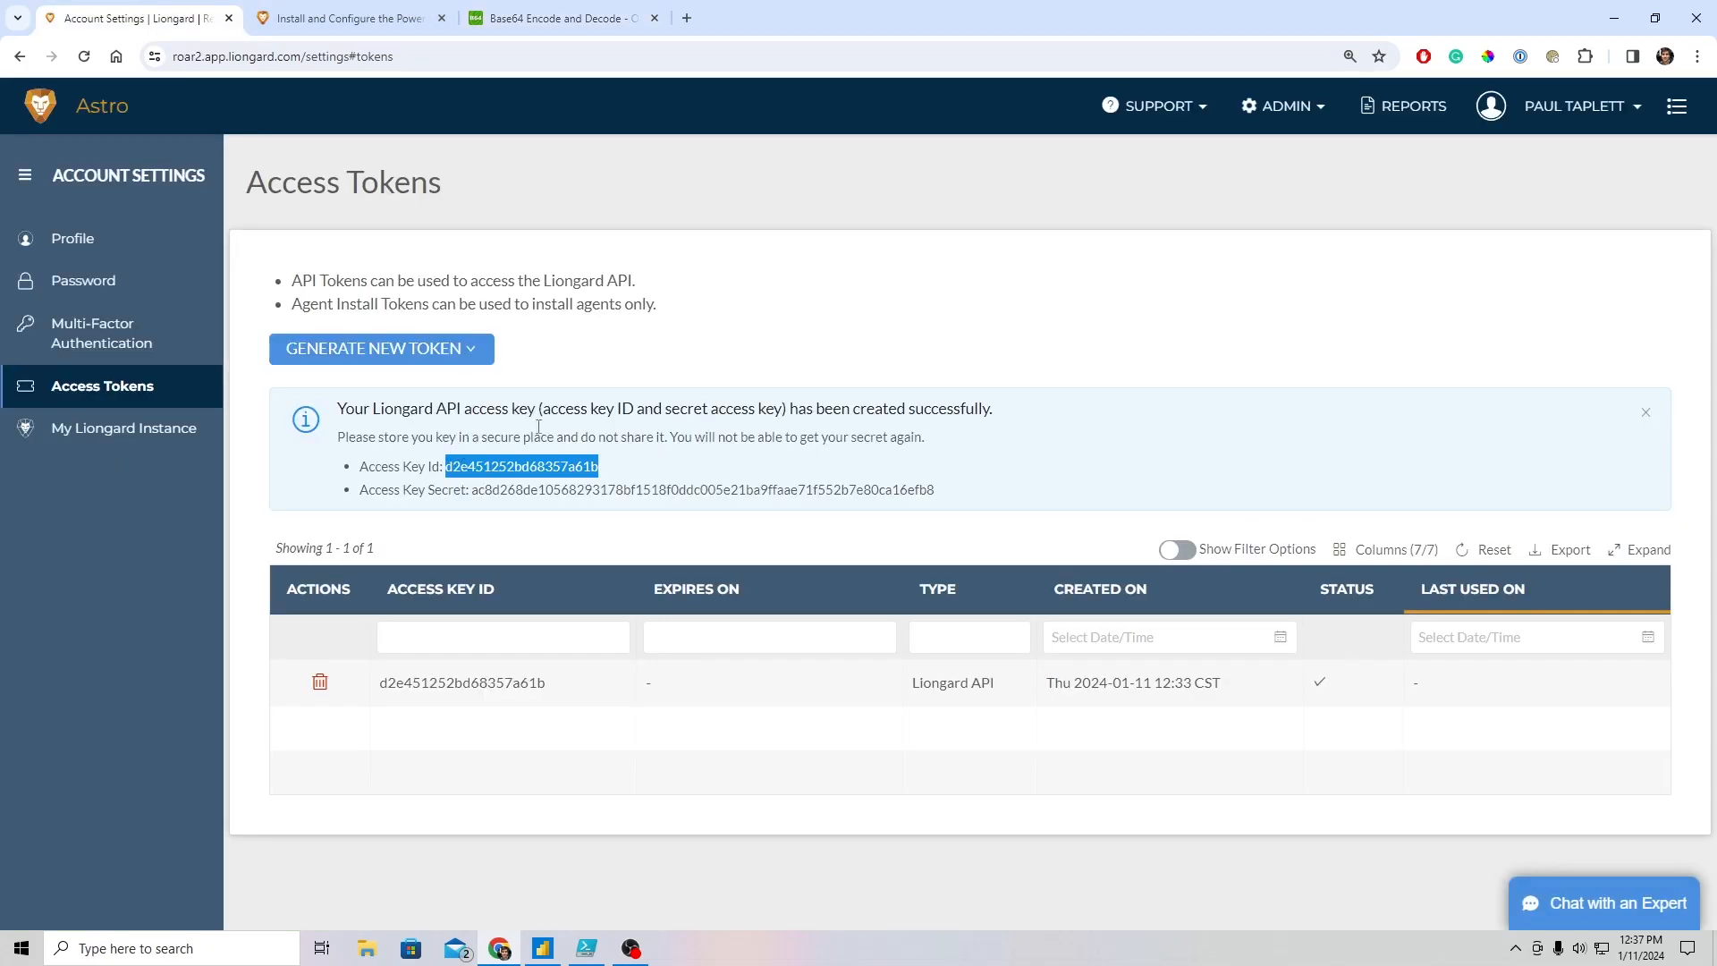
drag(473, 491, 950, 497)
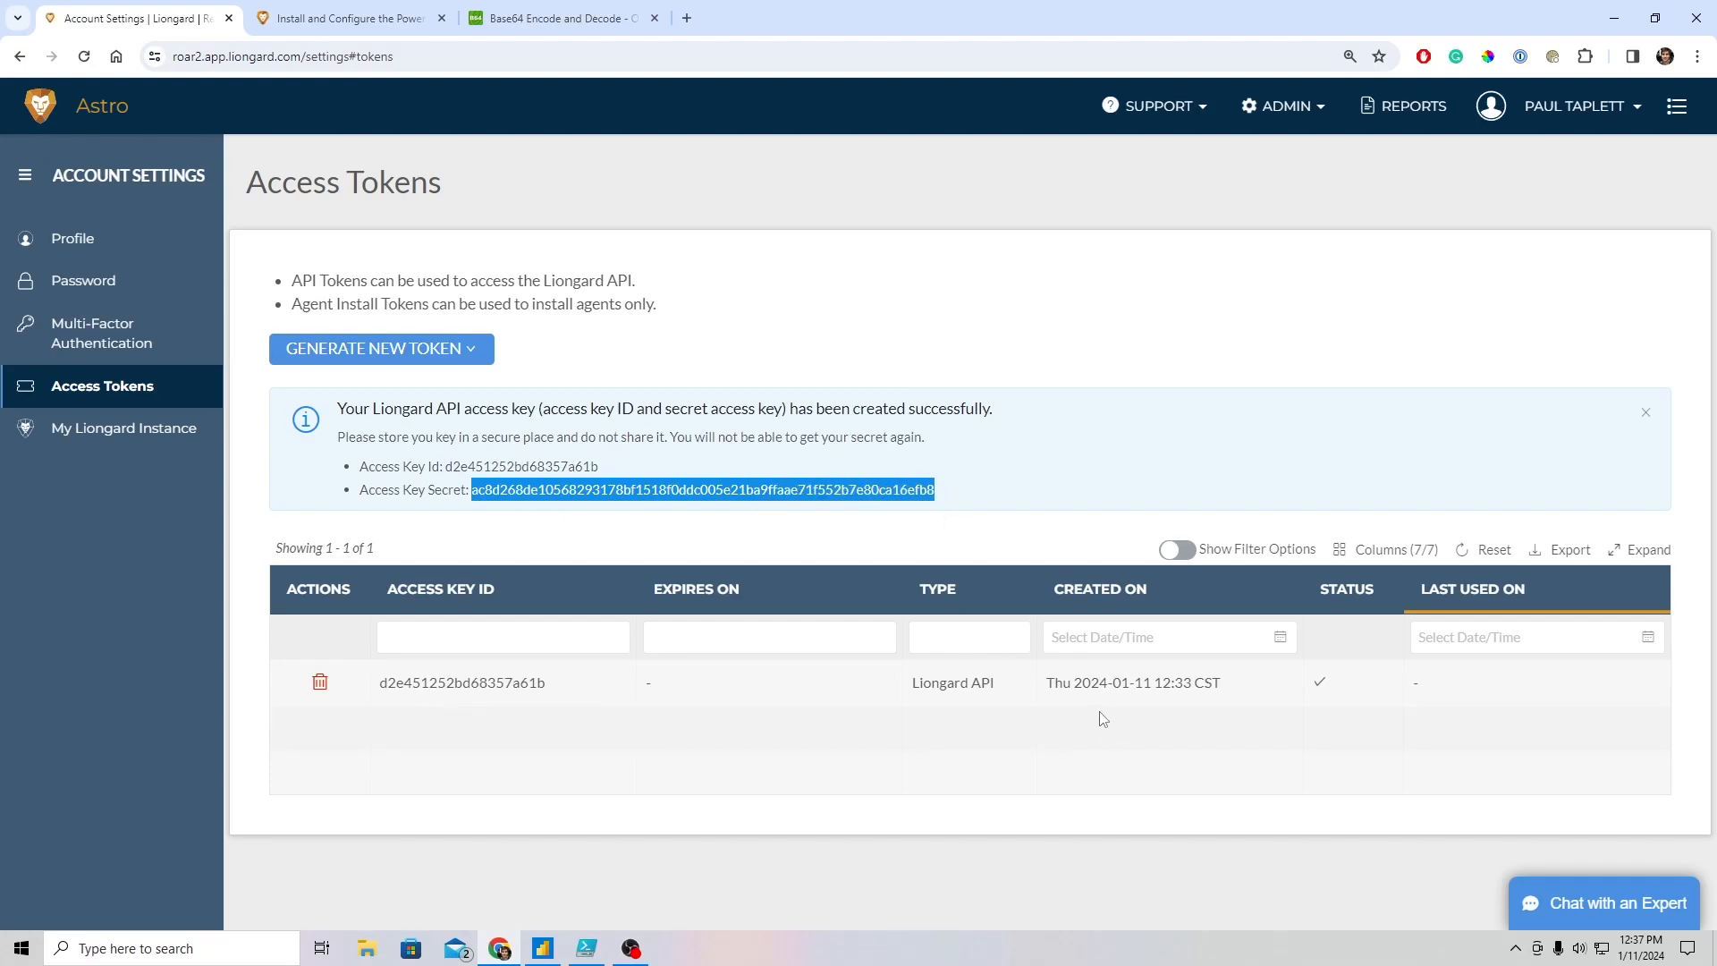
click(83, 56)
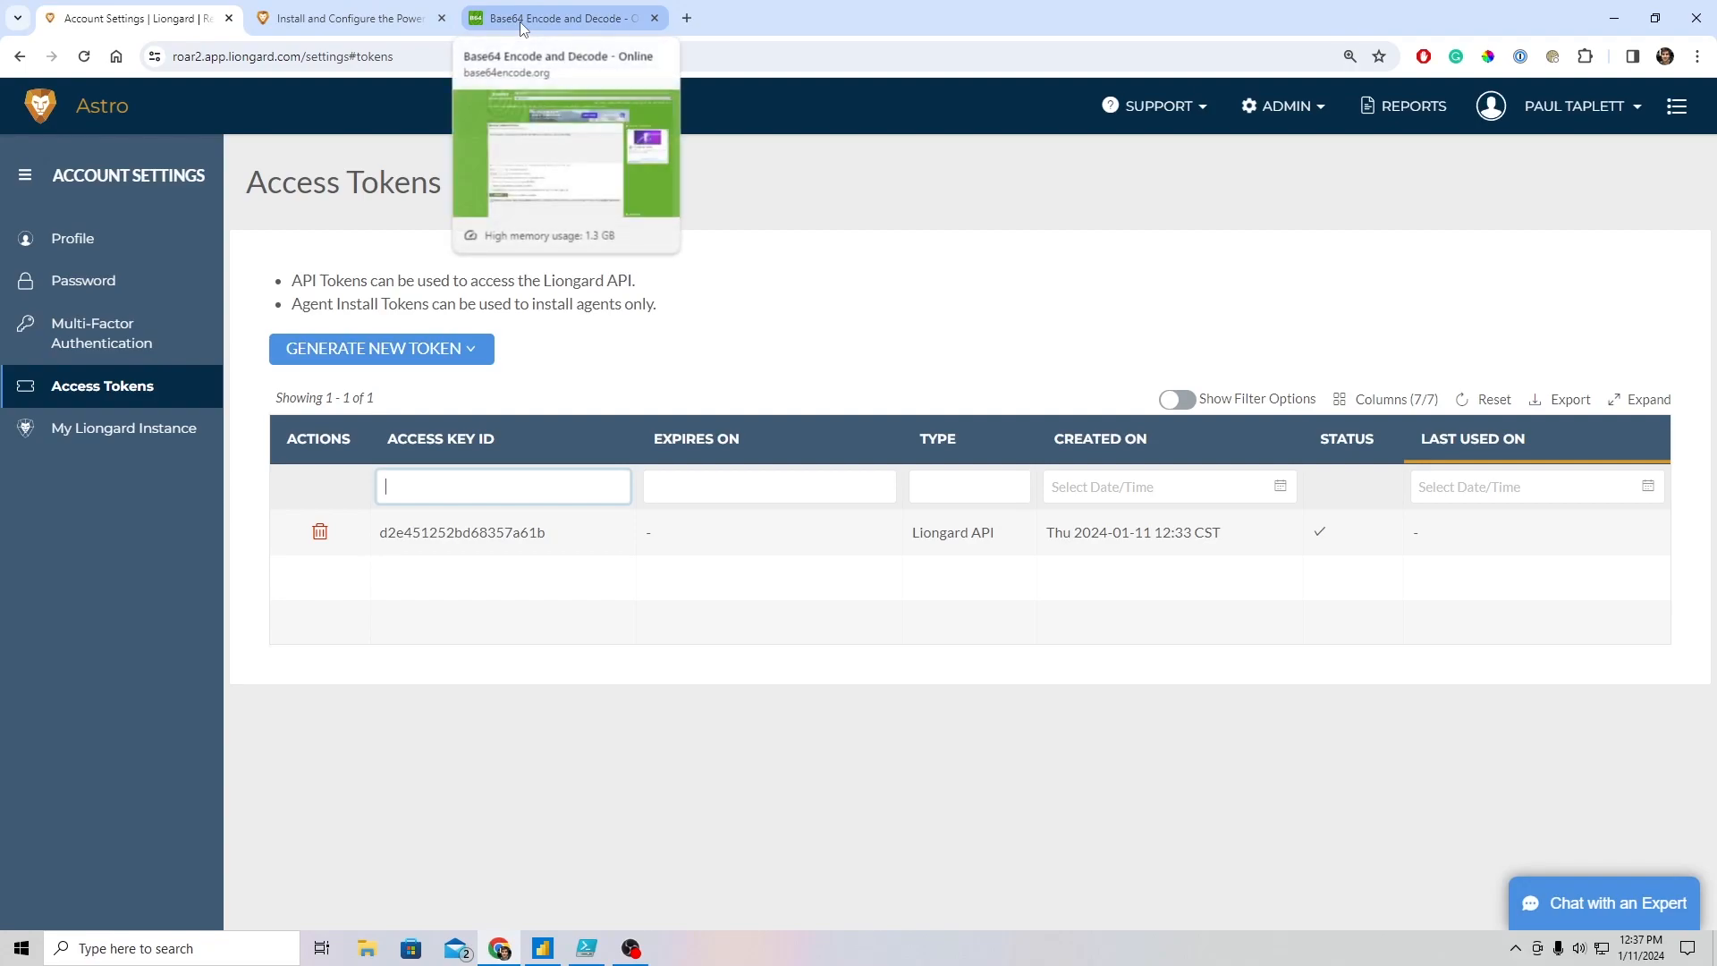
click(413, 347)
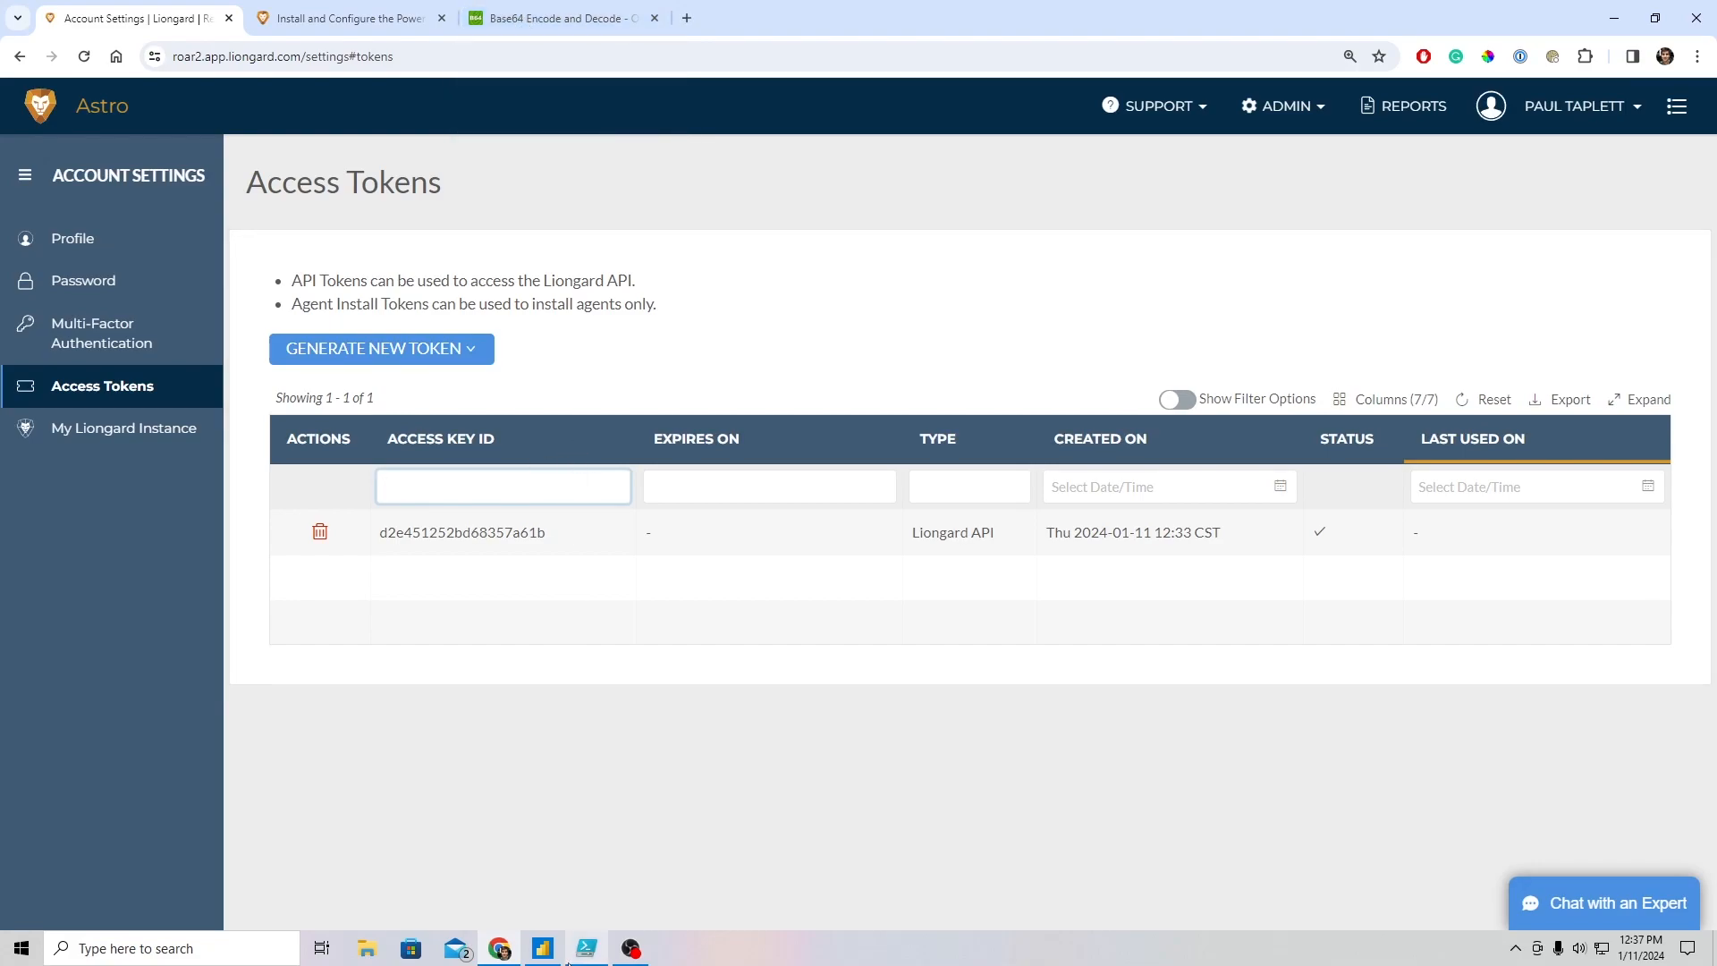
- In Power BI Desktop, search the available data sources for "lion" and connect to Liongard (Beta) (Custom)
mouse_move(546, 959)
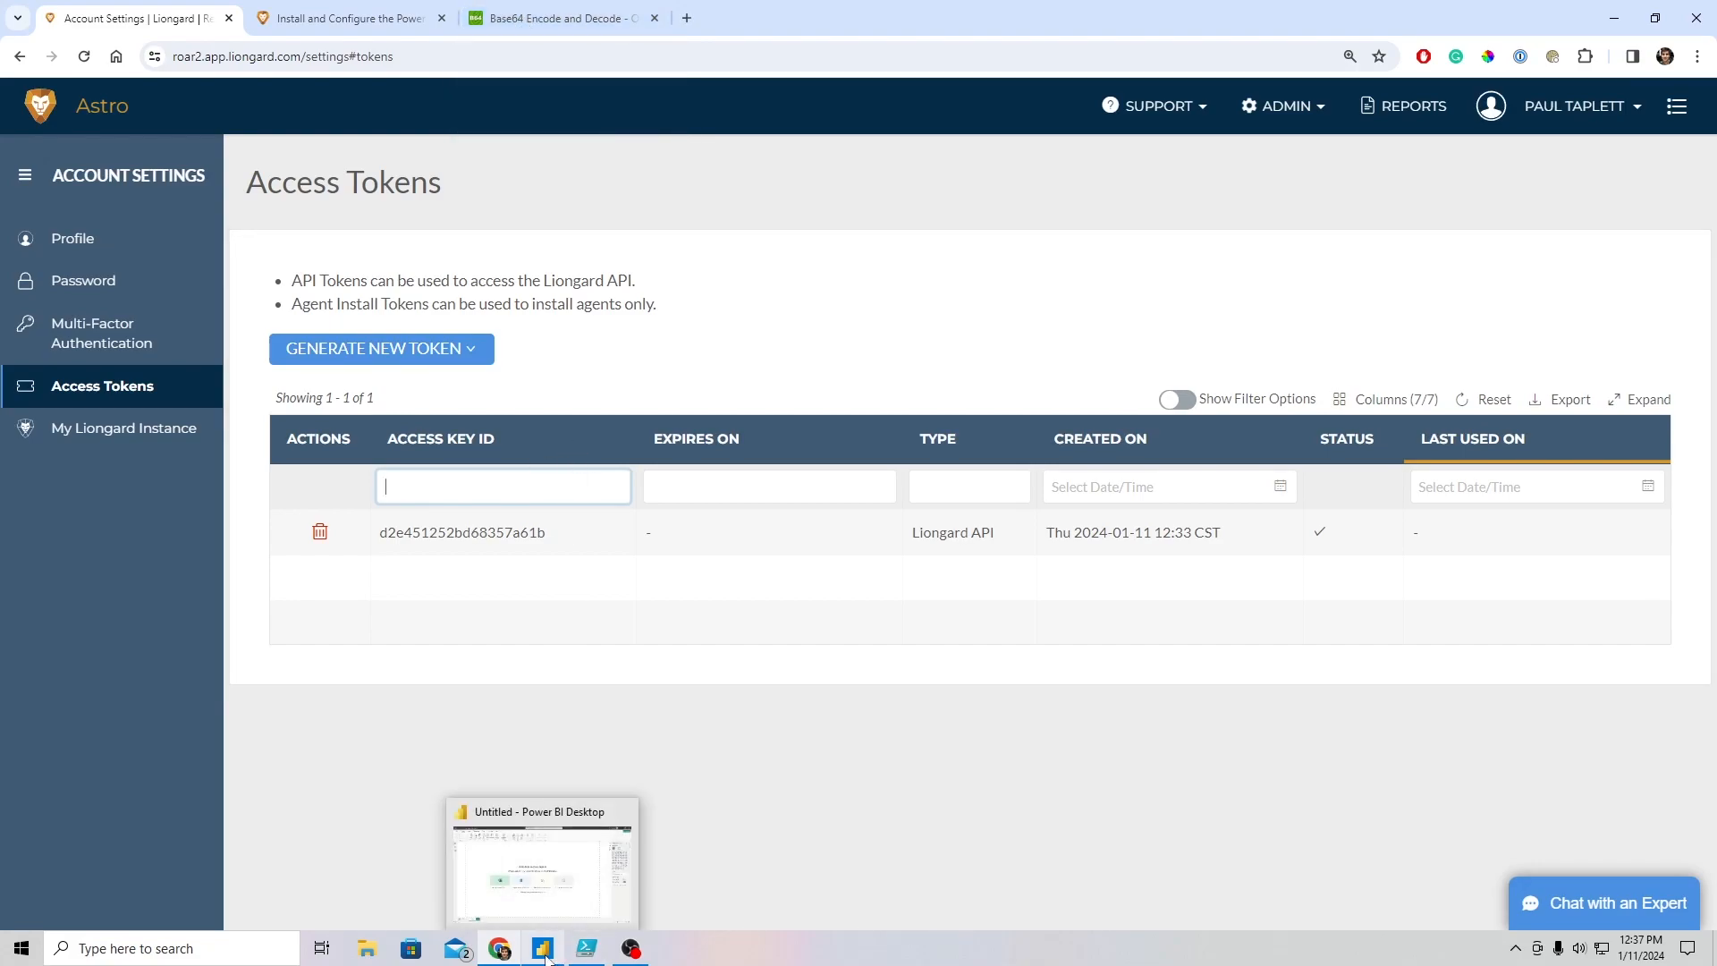
click(543, 950)
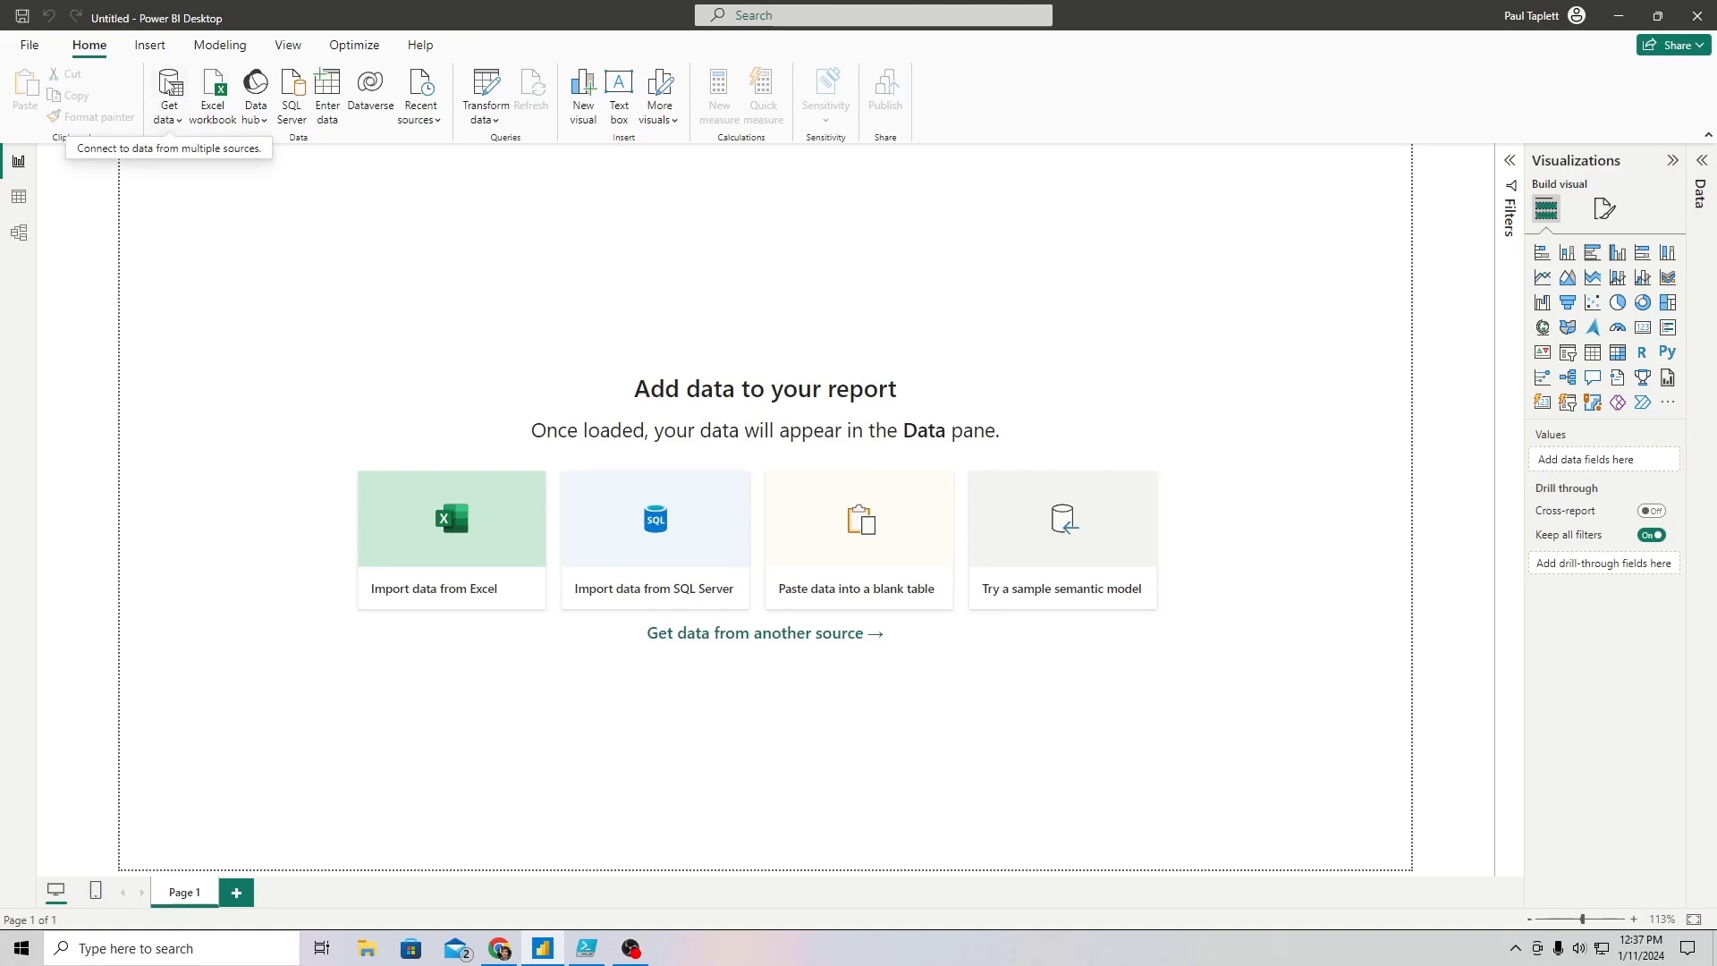
click(169, 86)
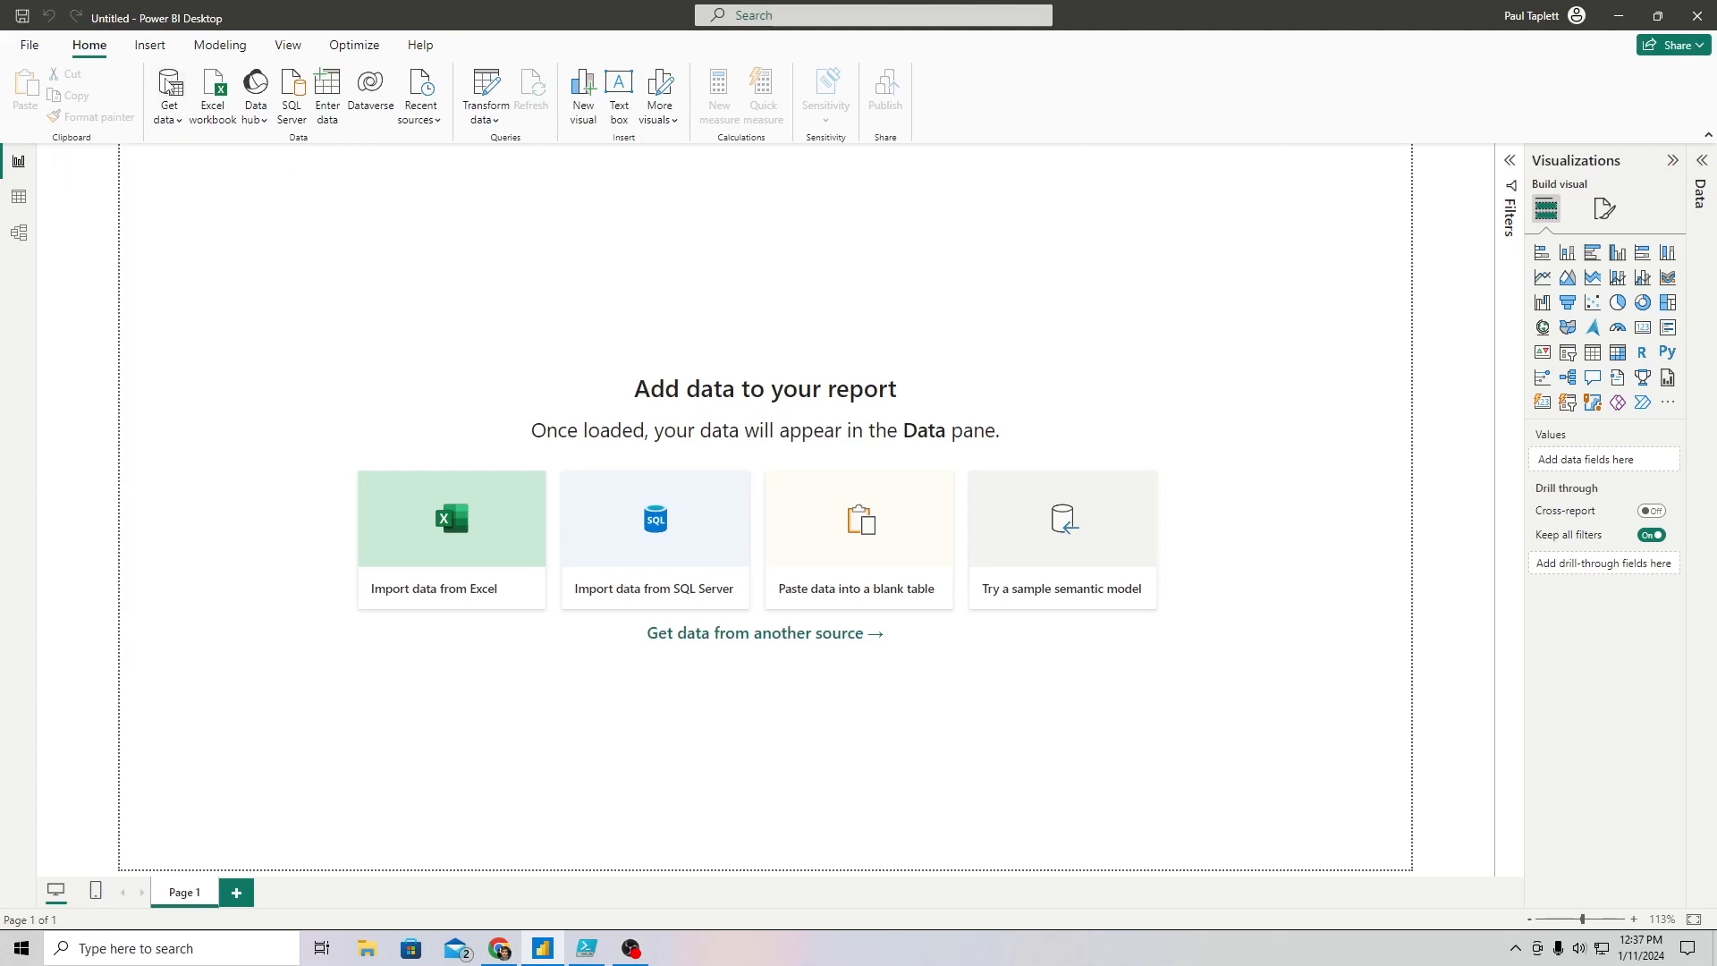
text(ion)
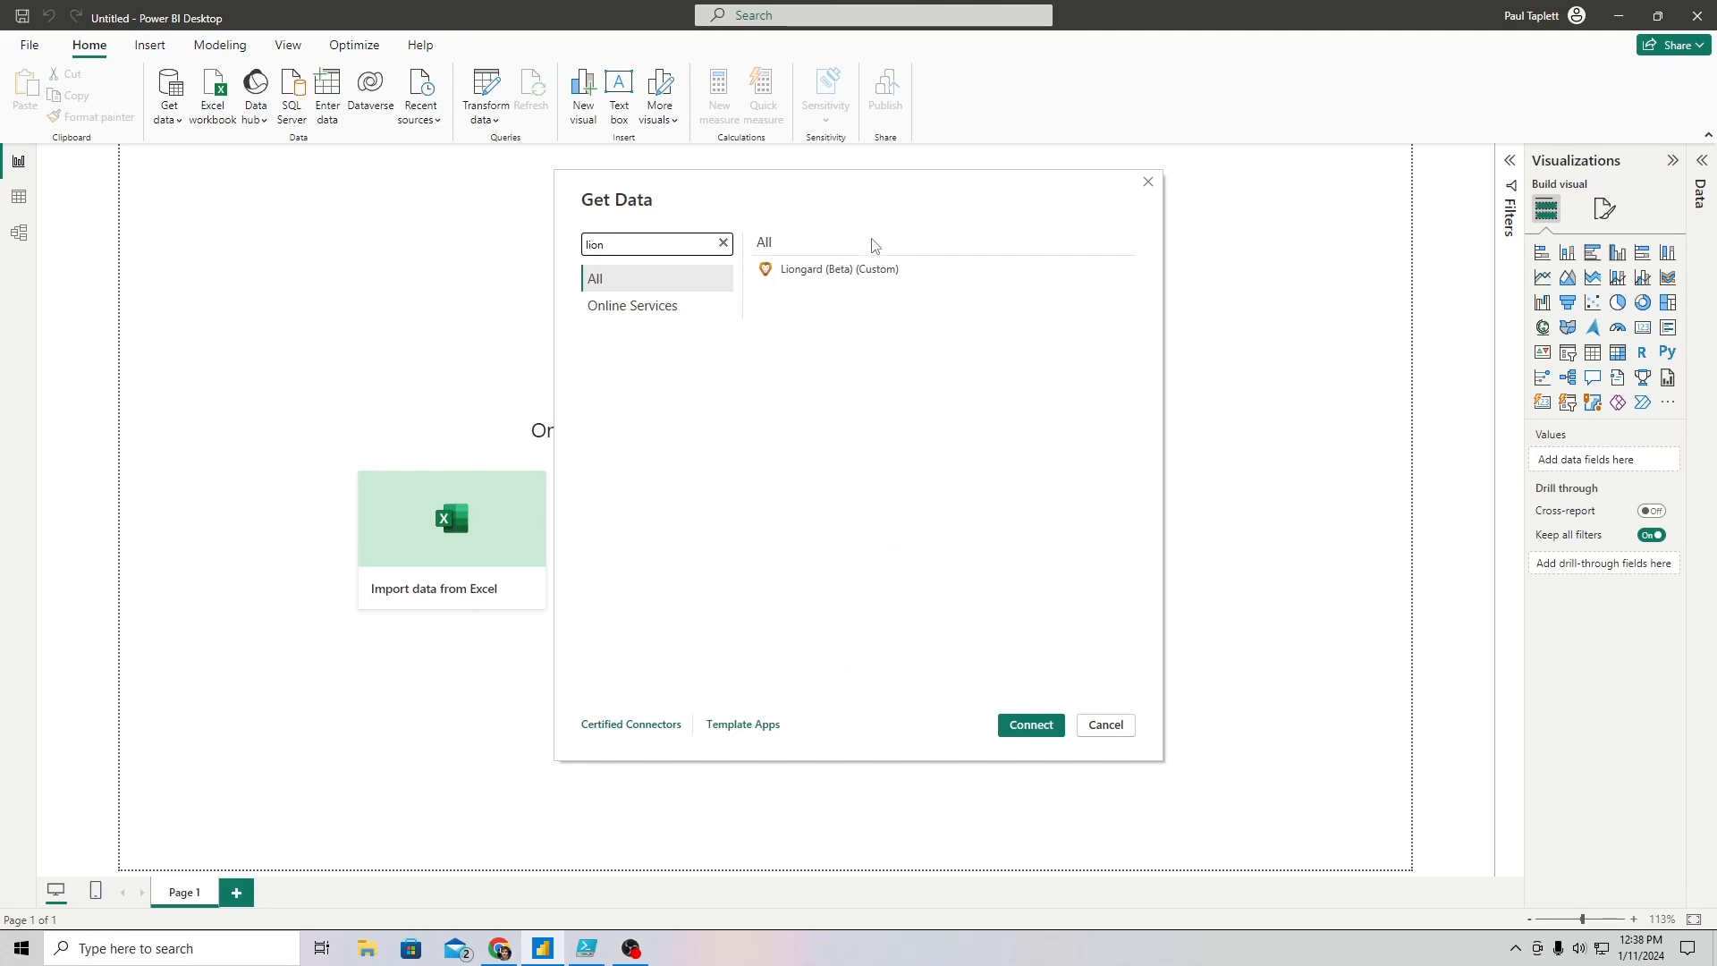
click(838, 271)
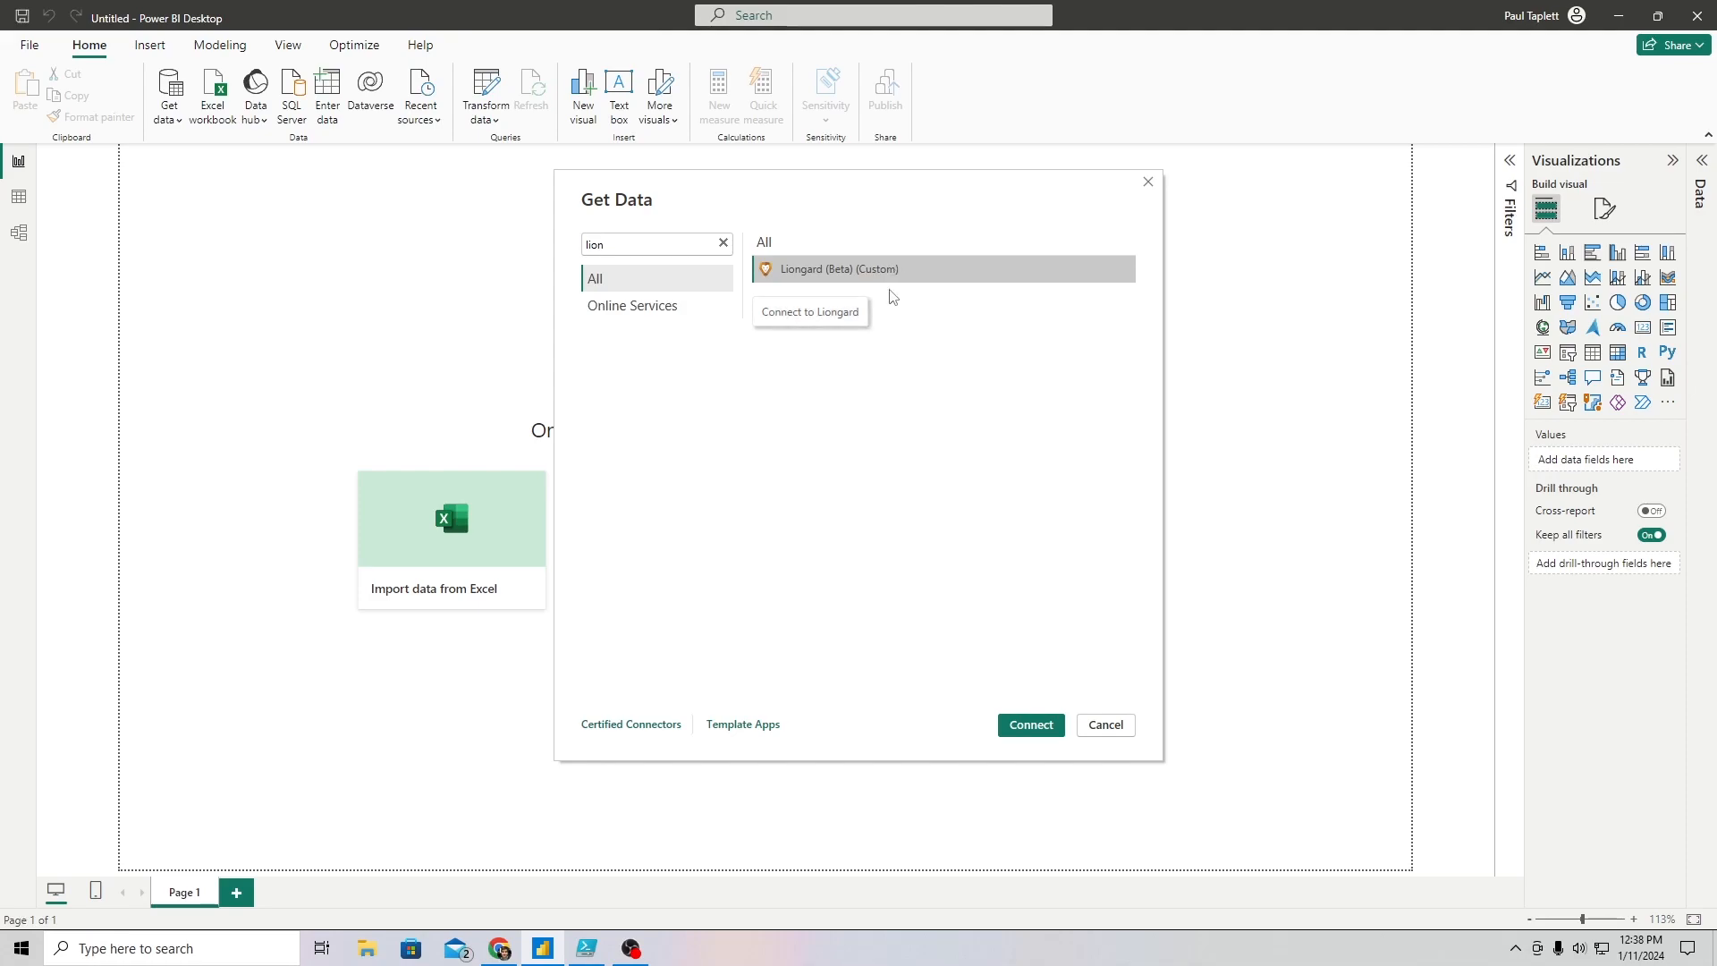
click(1032, 727)
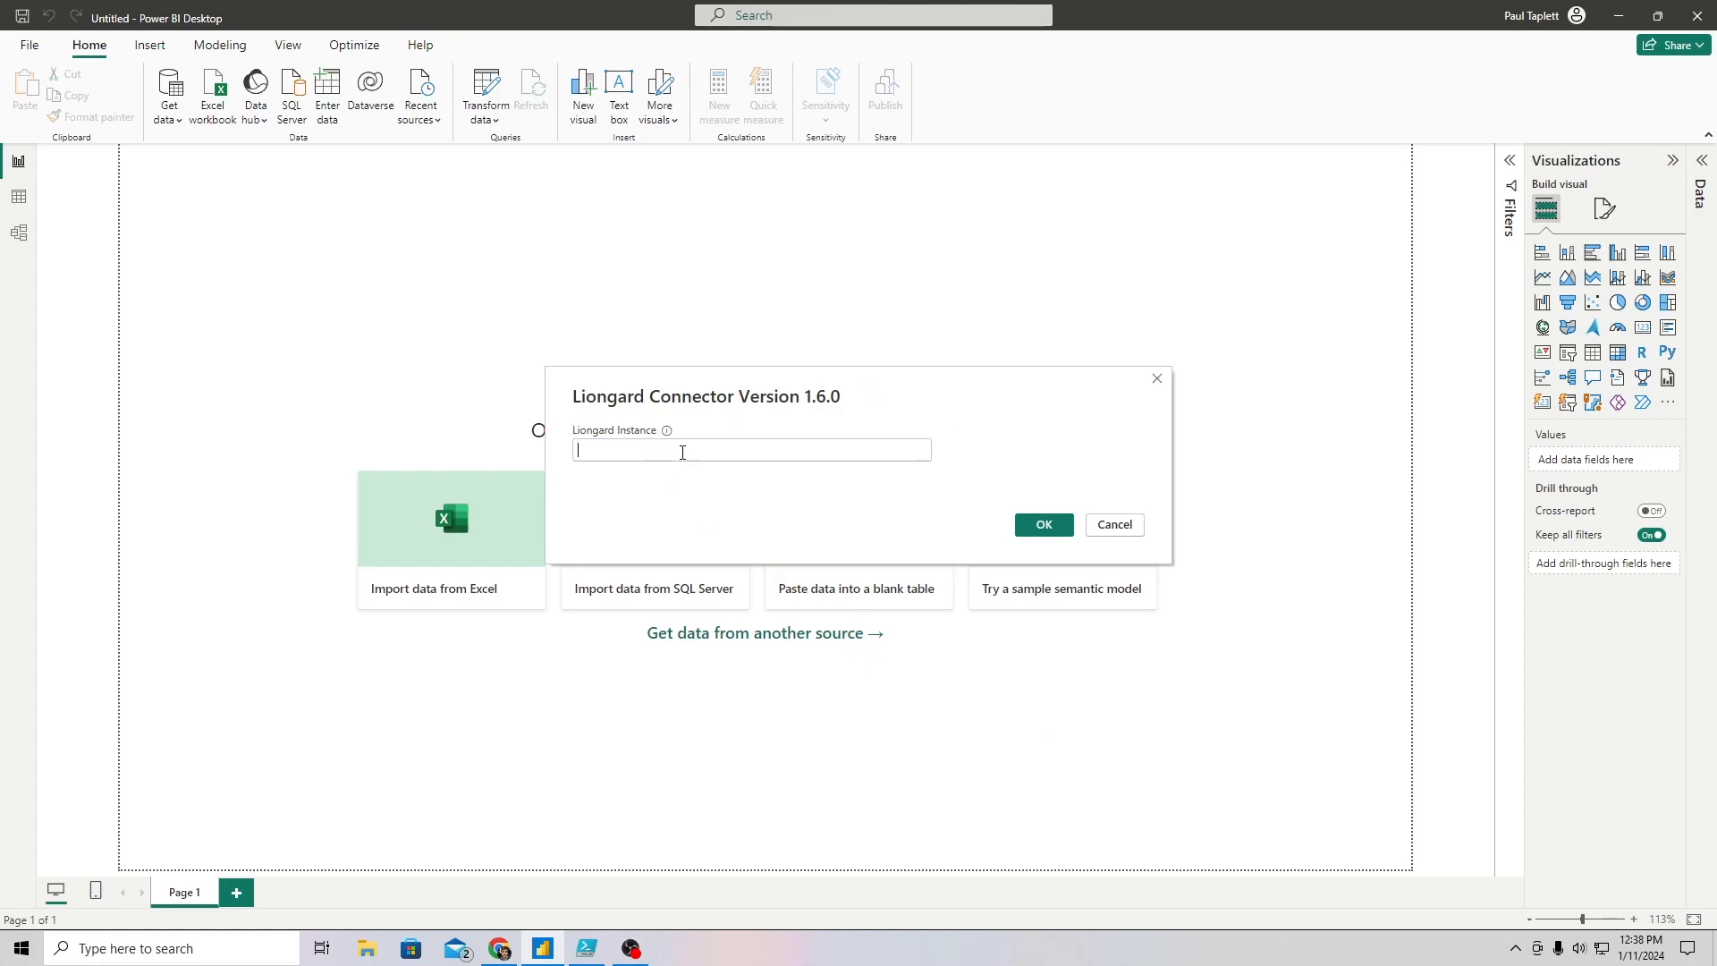
- Look up the instance name in Liongard's web address and submit roar2 as the Liongard Instance in Power BI Desktop
click(500, 950)
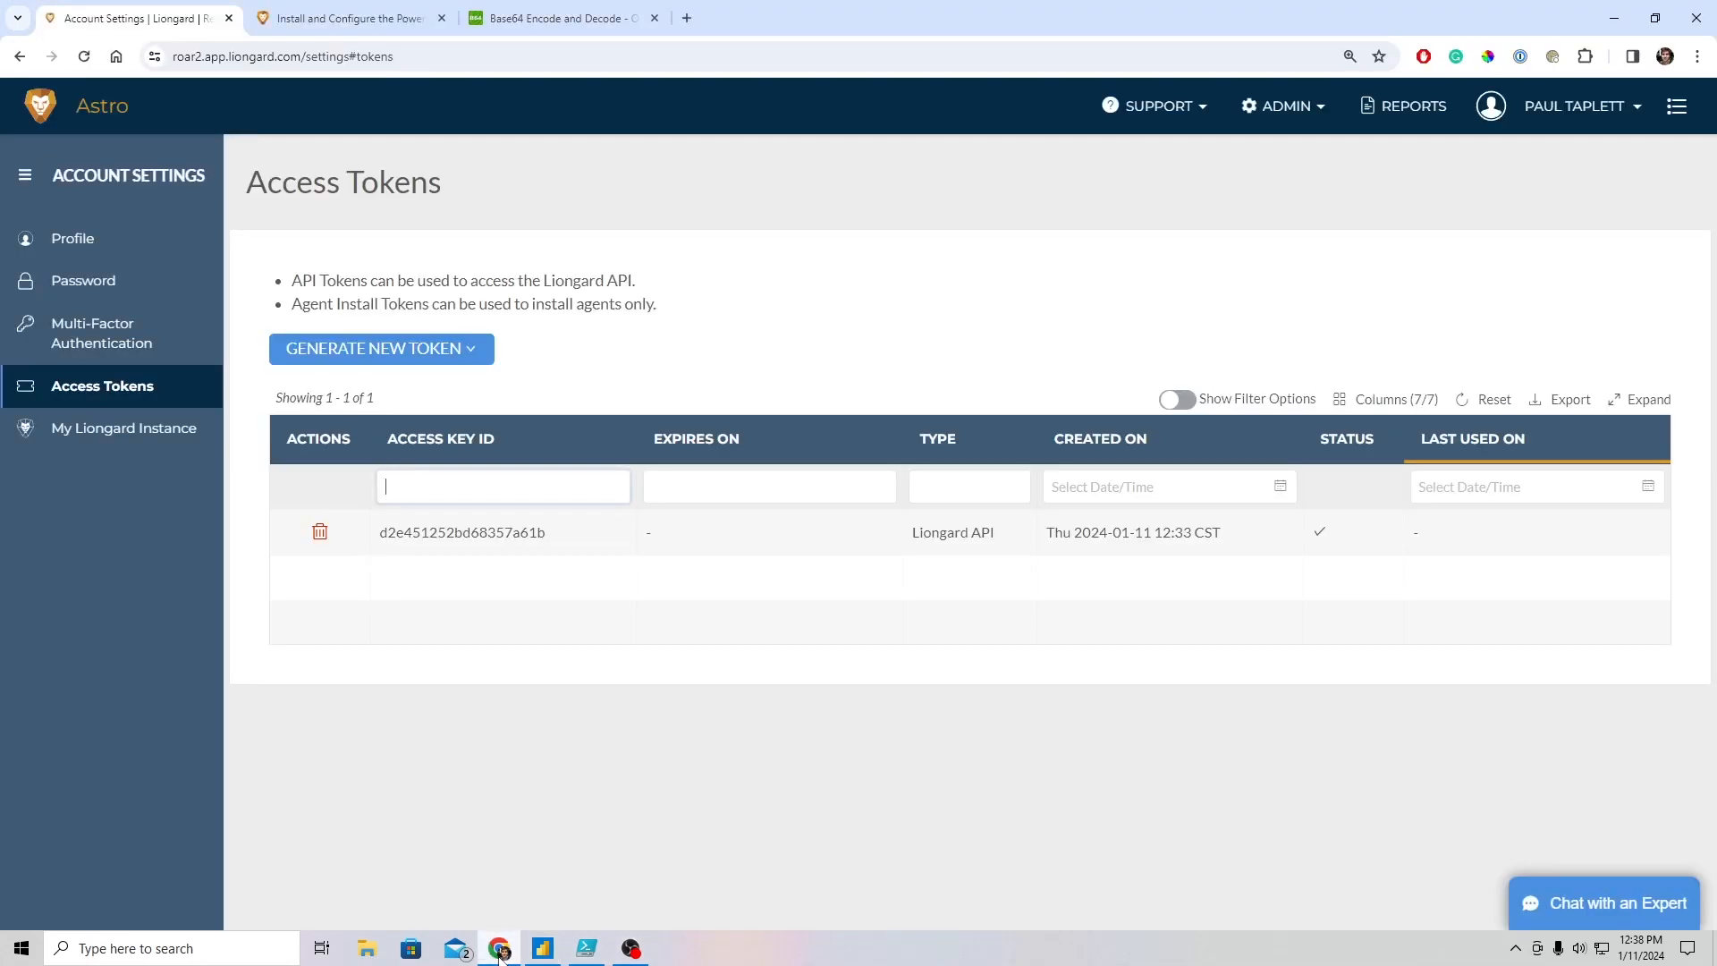
click(185, 51)
click(195, 57)
drag(240, 57, 212, 58)
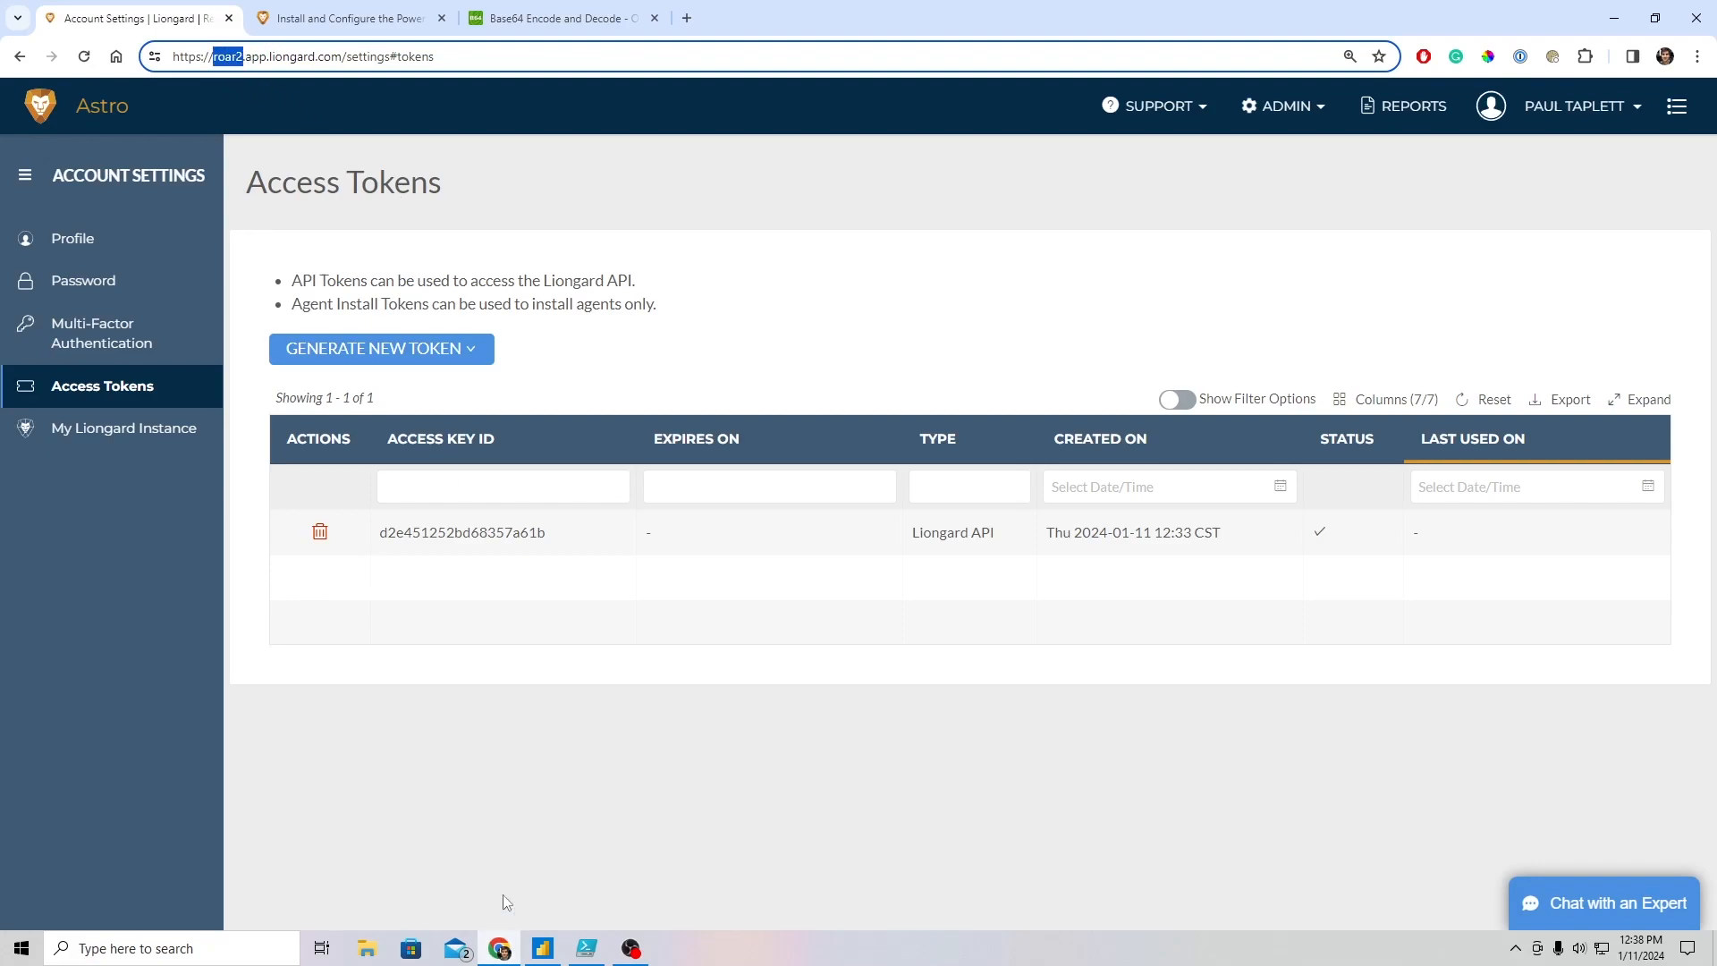
click(543, 948)
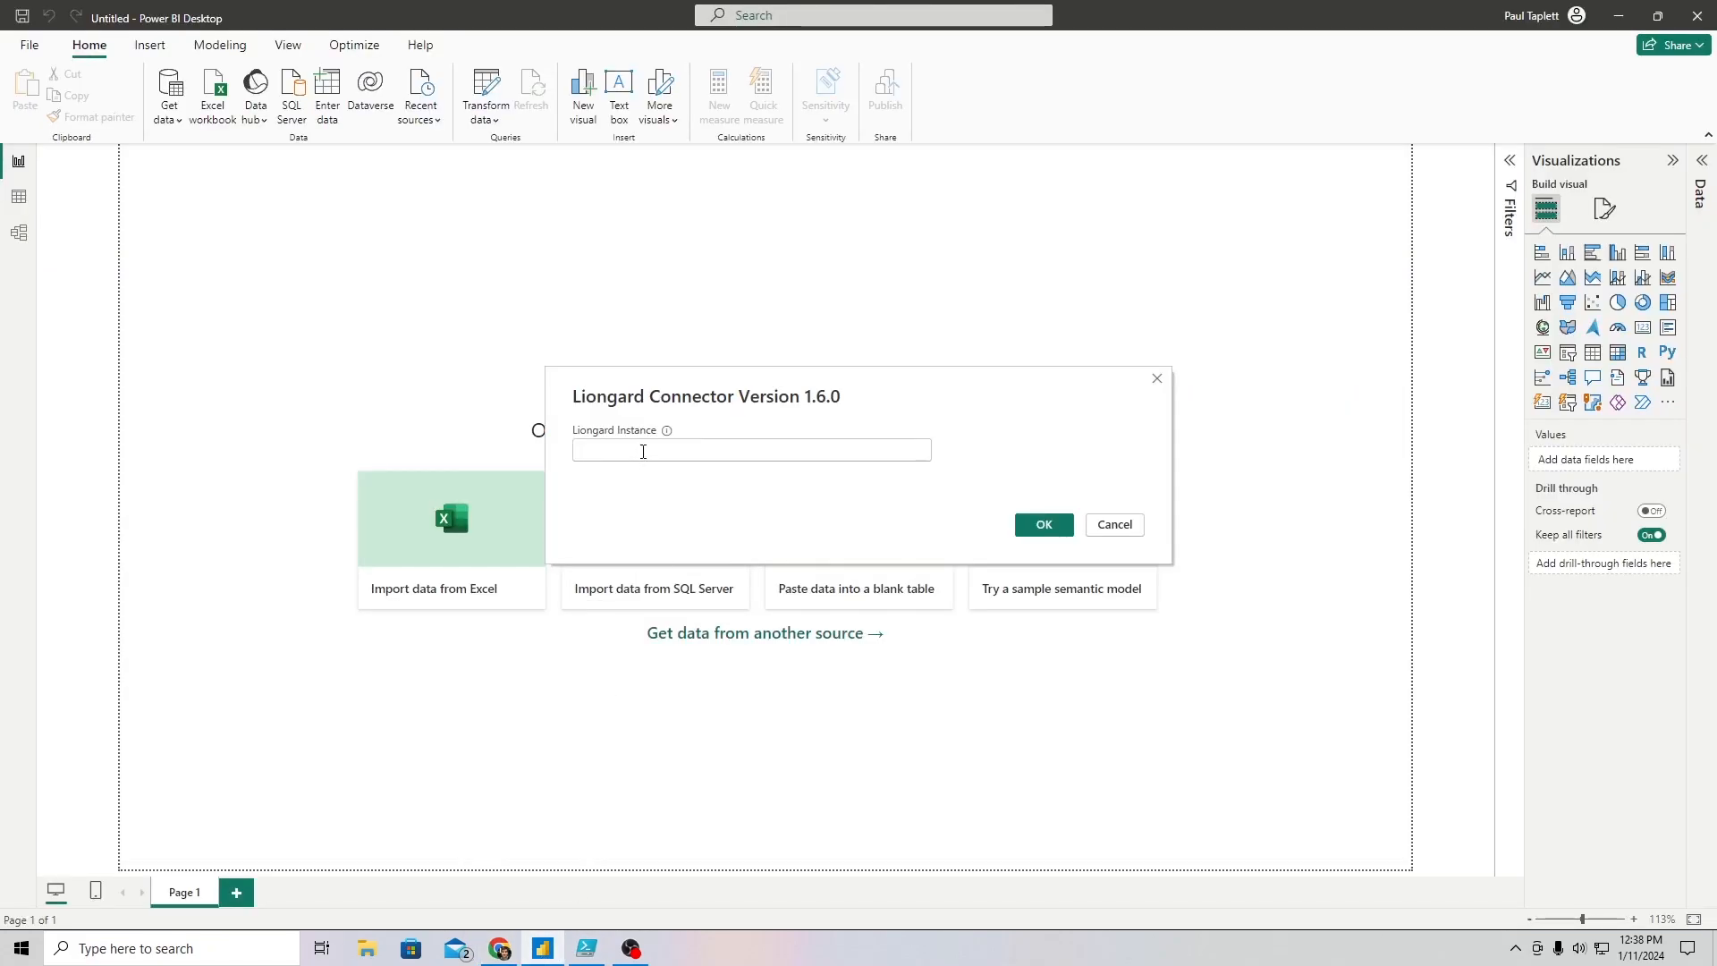
text(roar2)
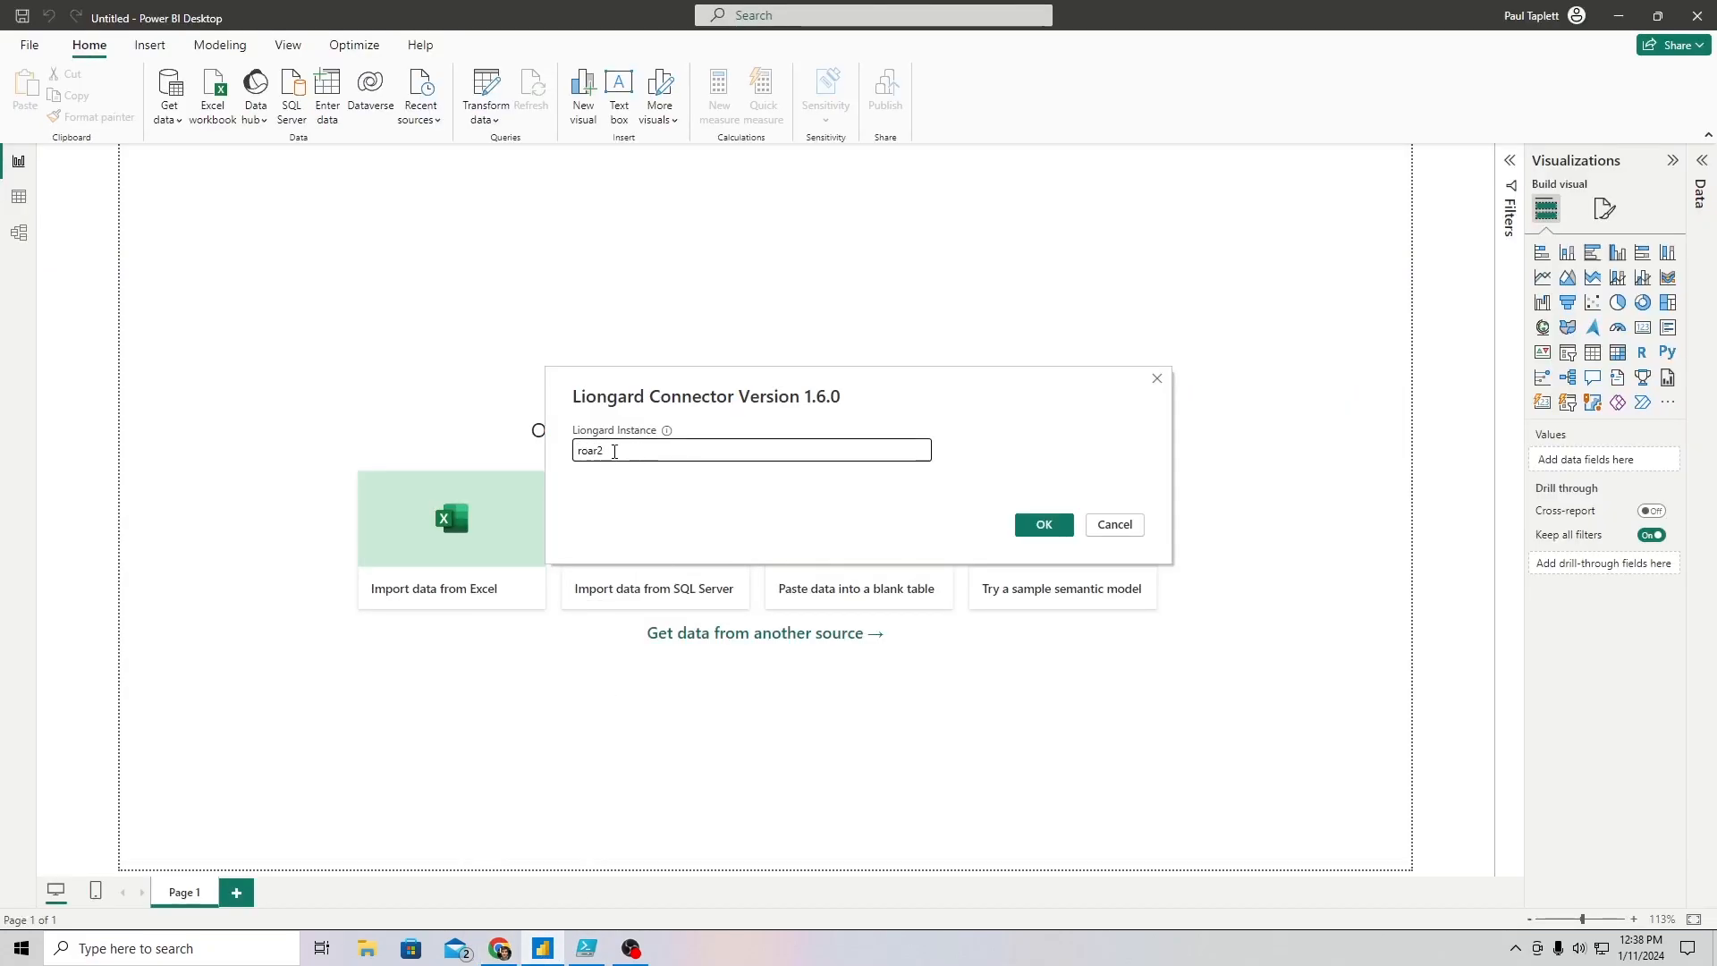
click(1049, 532)
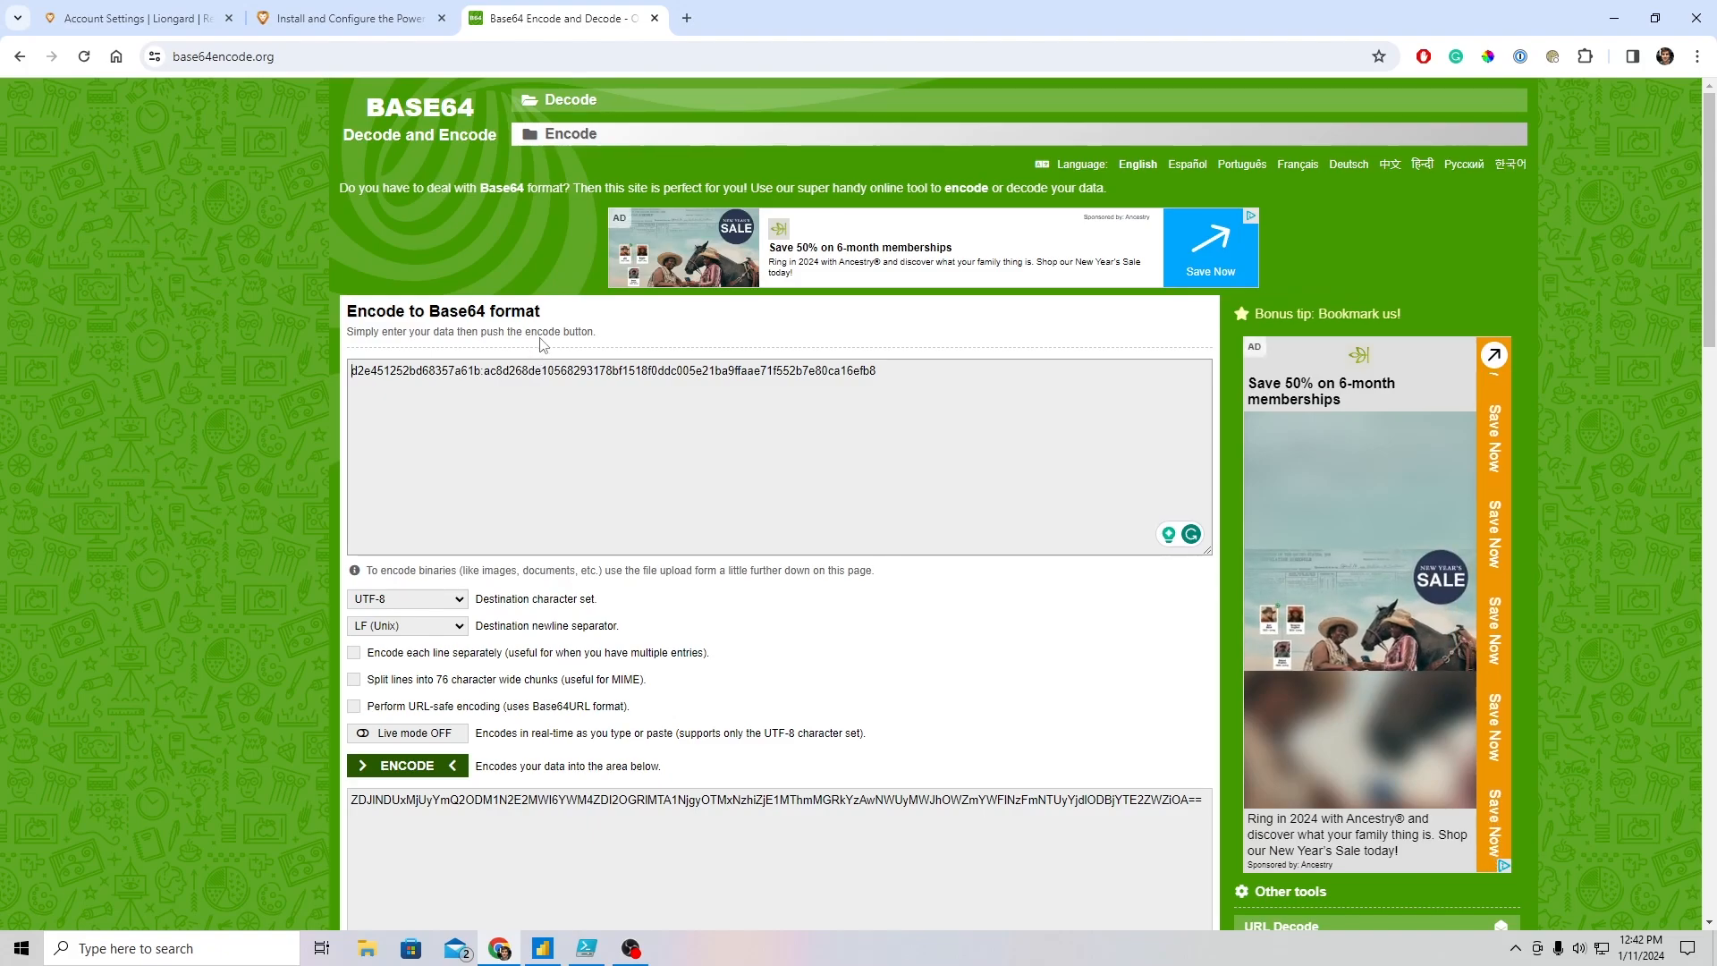
- Copy the Base64-encoded key and secret from base64encode.org, paste it as the Liongard API feed key in Power BI Desktop, and connect
scroll(620, 370, down, 2)
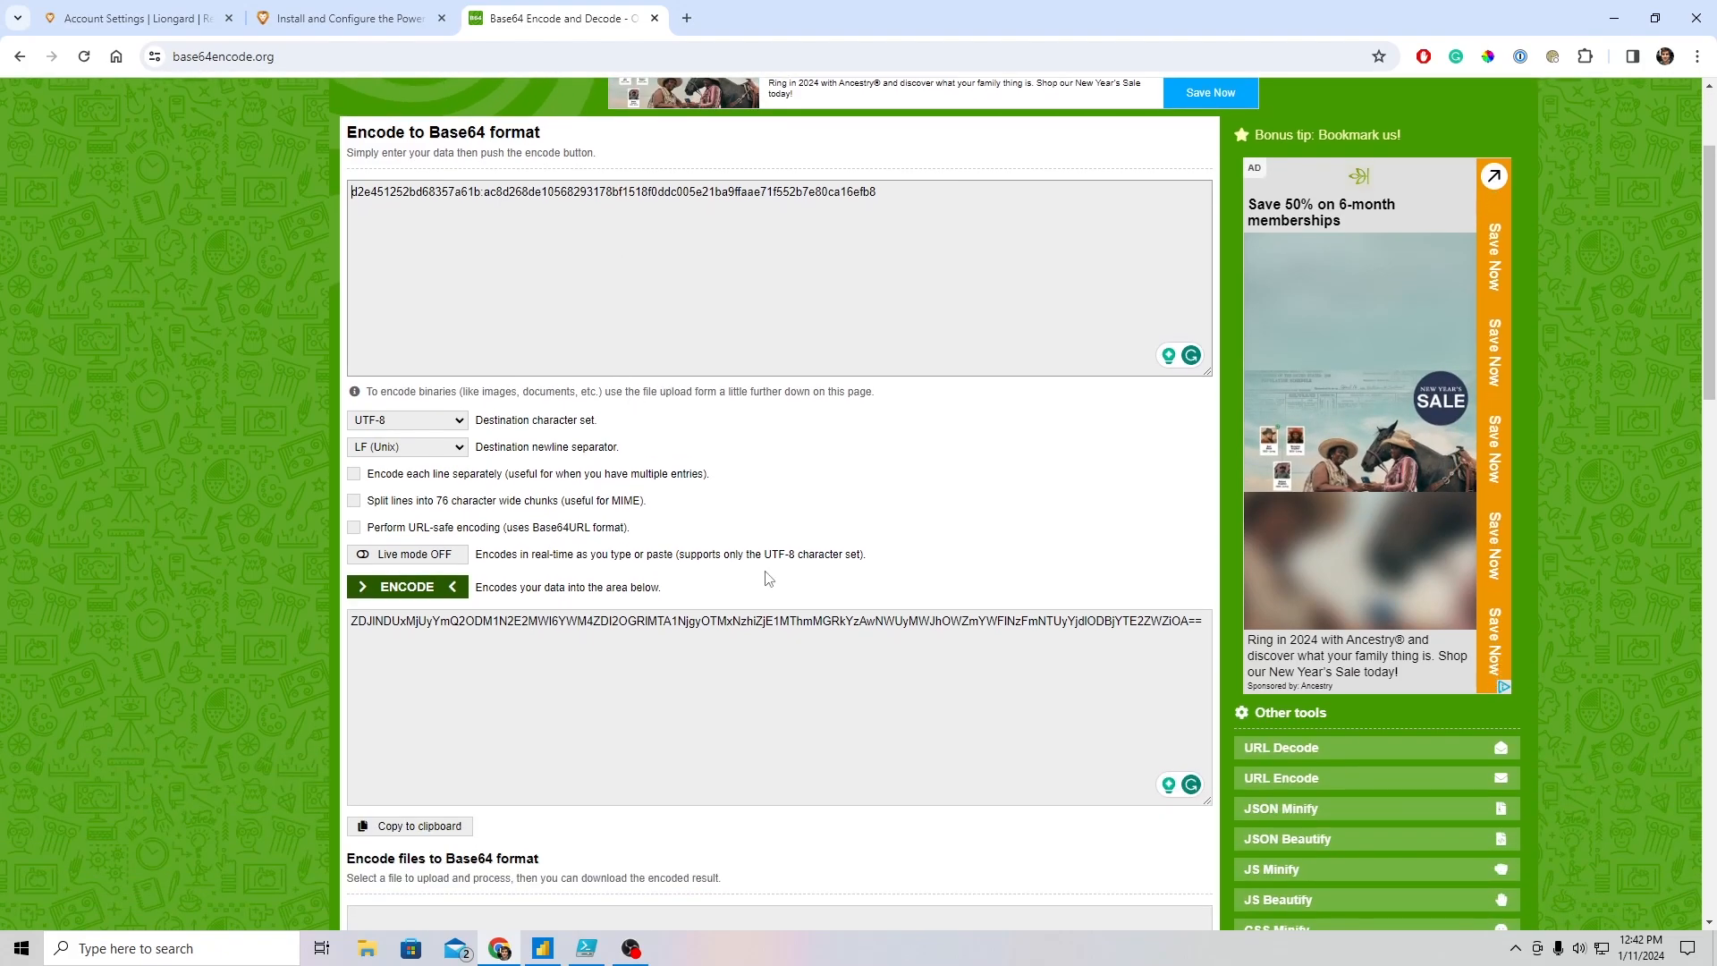
drag(1208, 621, 350, 621)
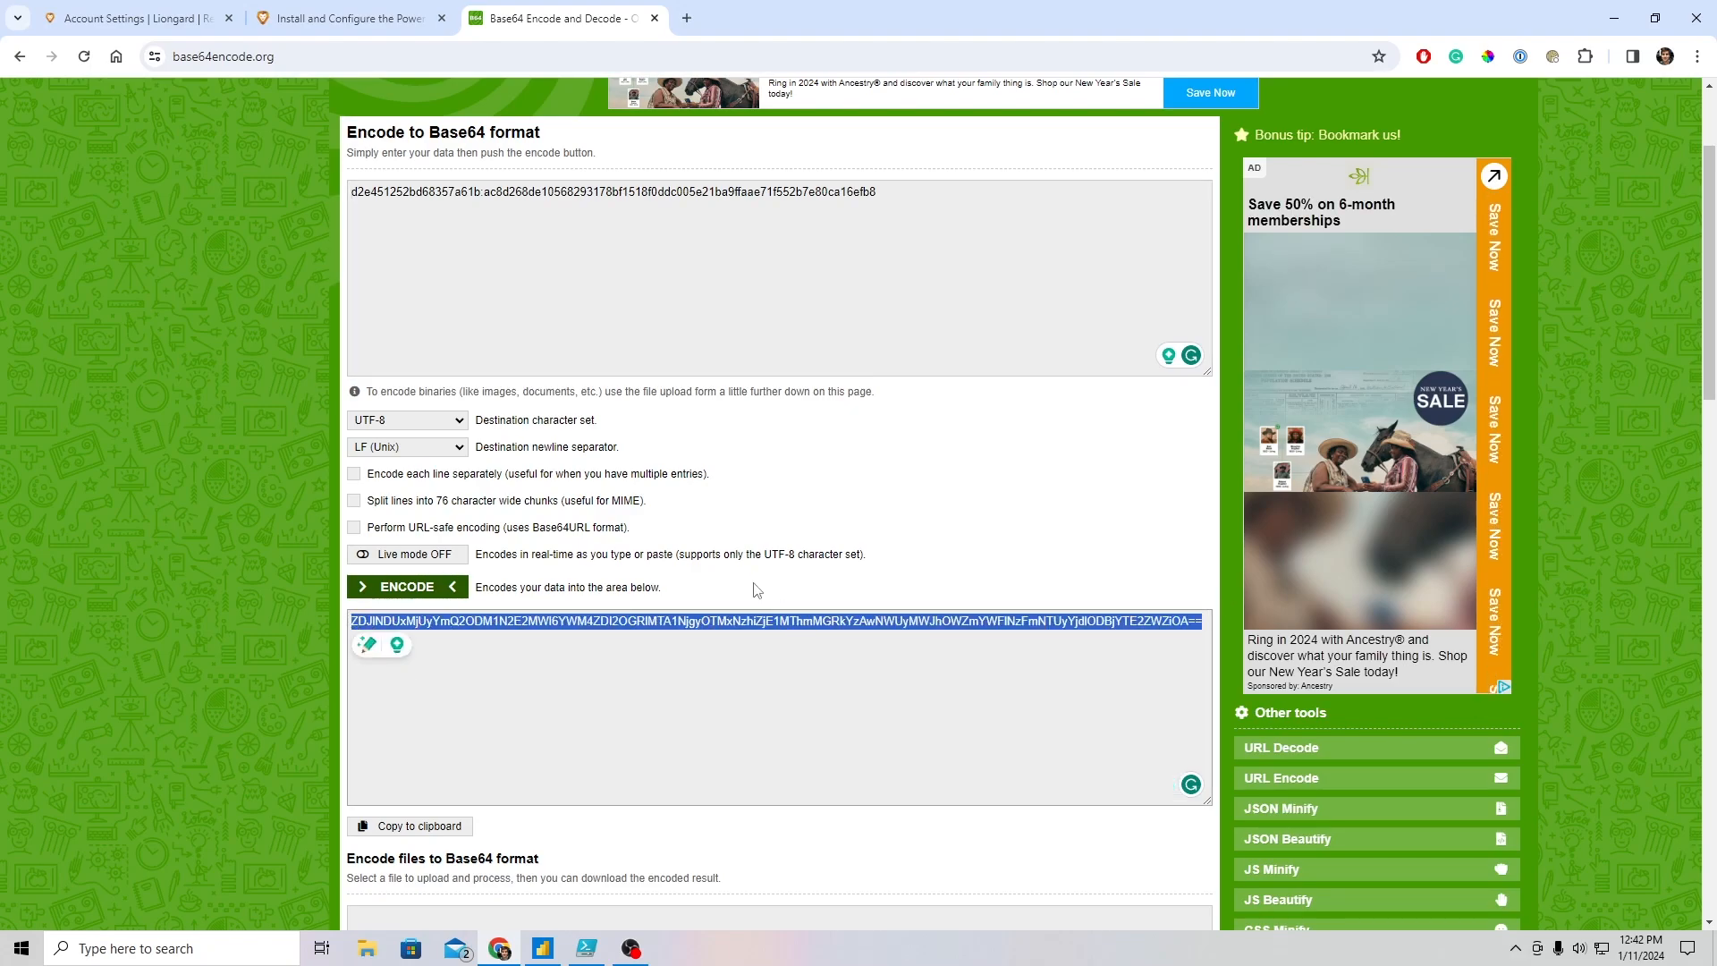
click(543, 950)
click(771, 443)
key(ctrl+v)
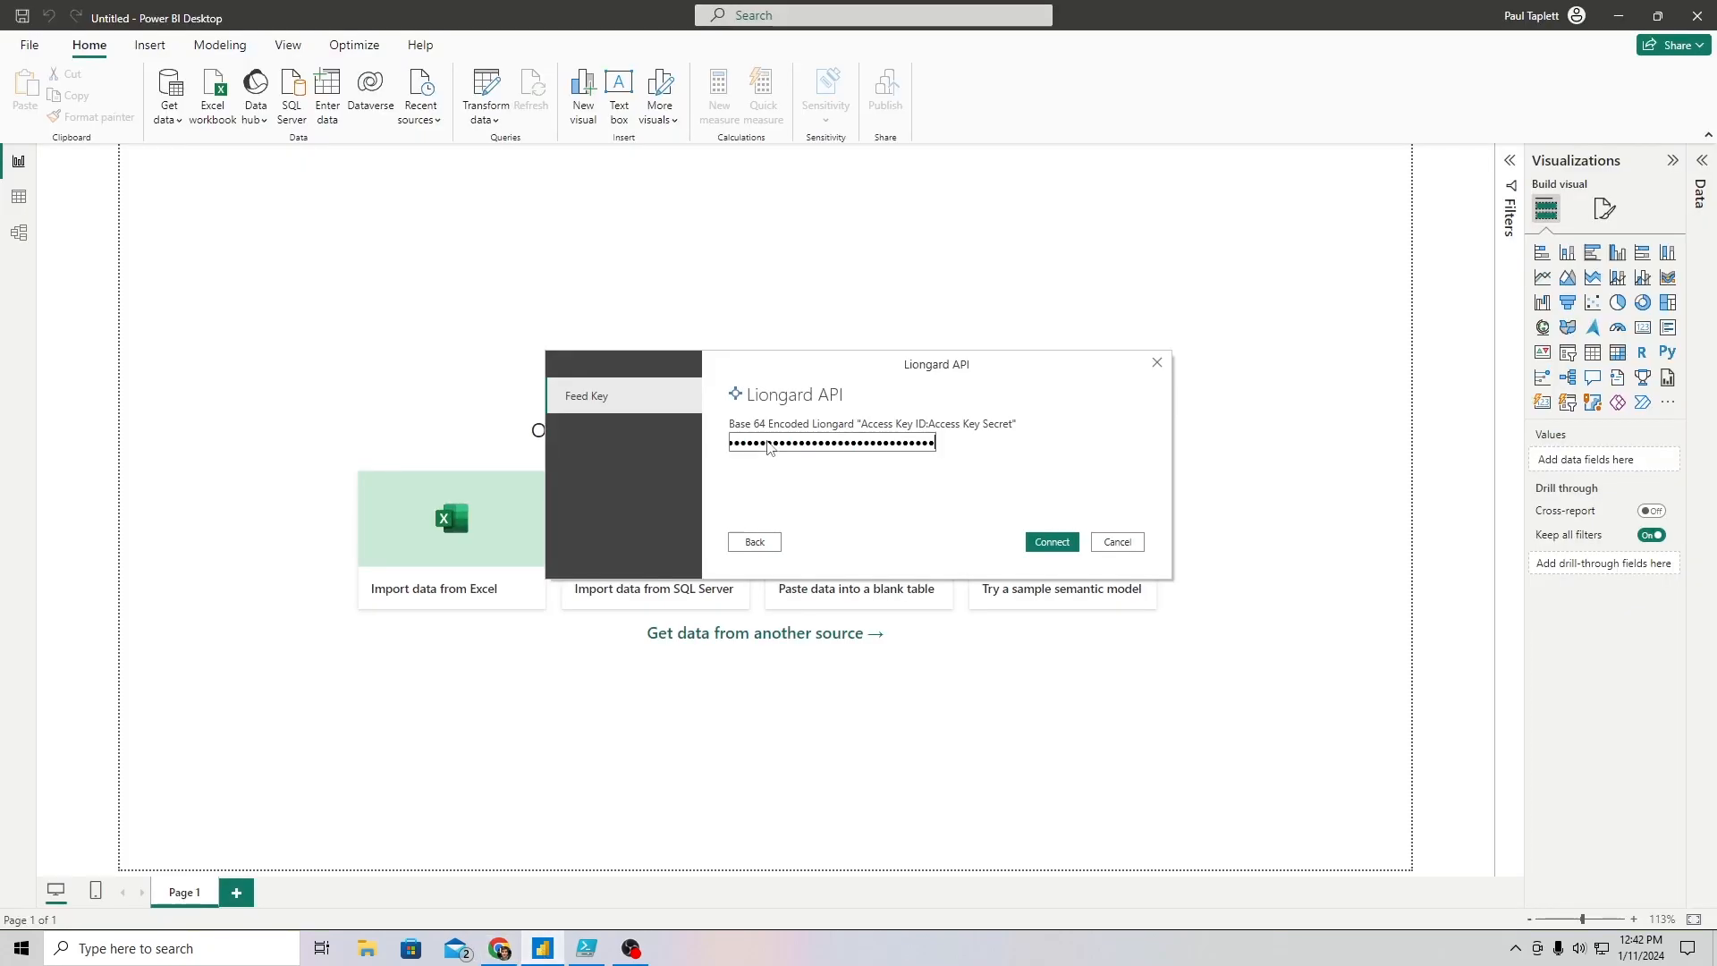
click(1052, 542)
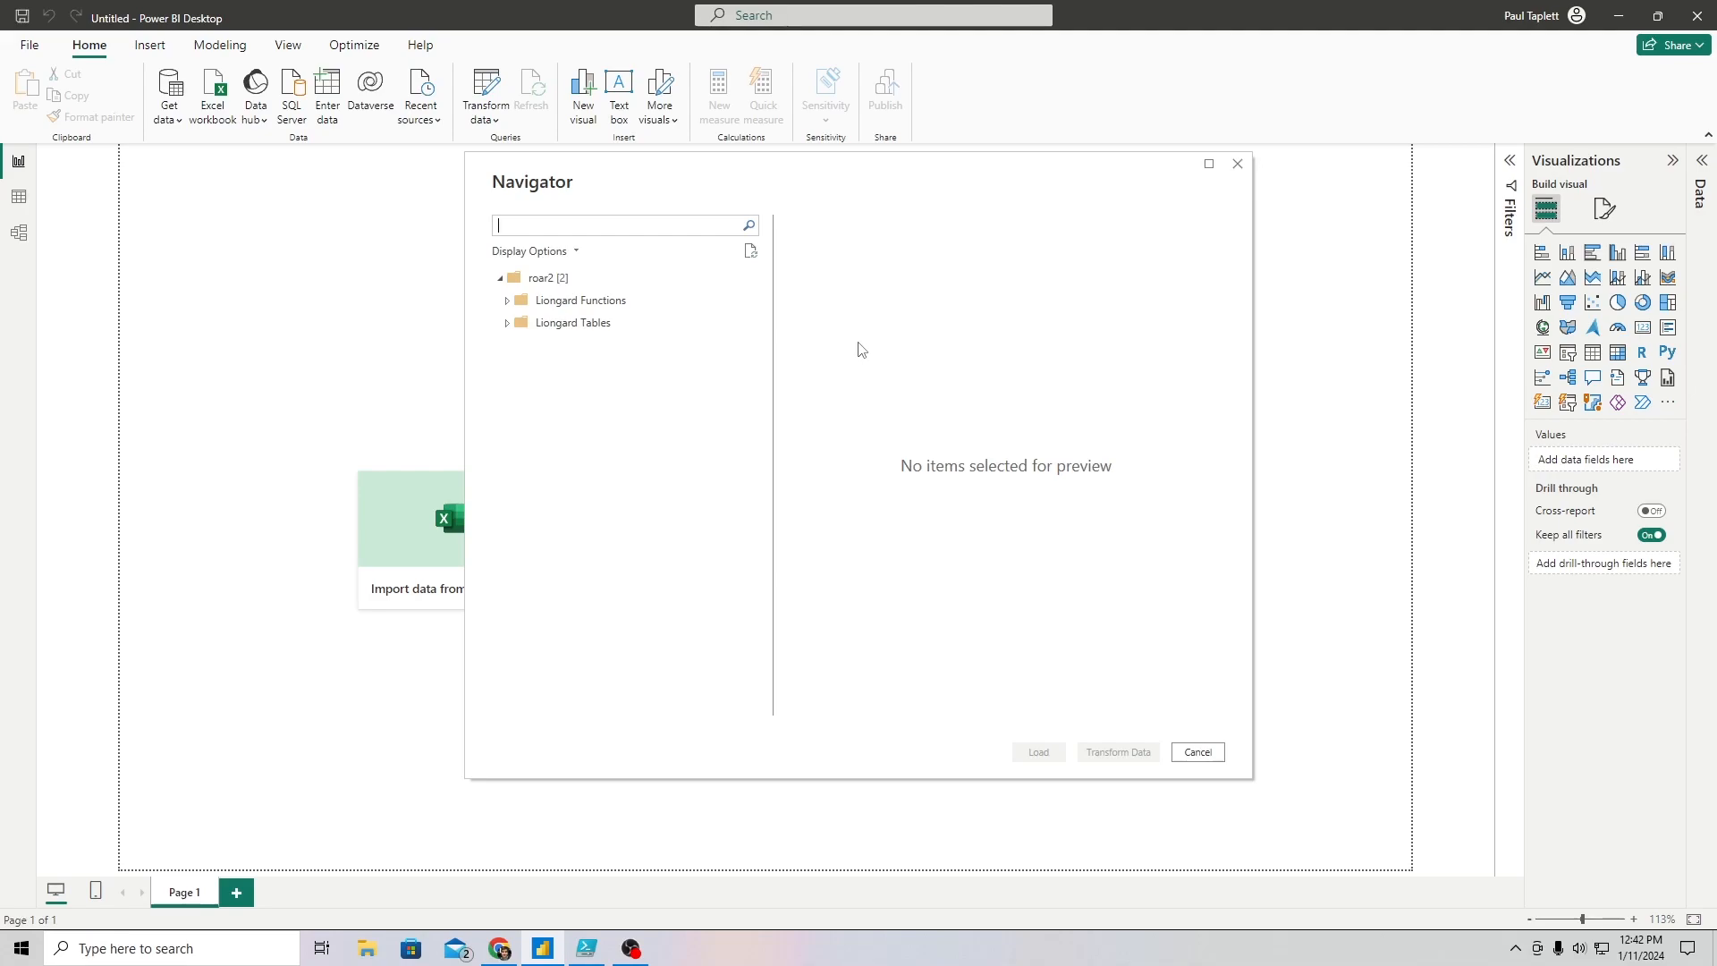
- Review the unencoded key text on base64encode.org and Liongard's Access Tokens page in Chrome, and return to Power BI Desktop
click(517, 954)
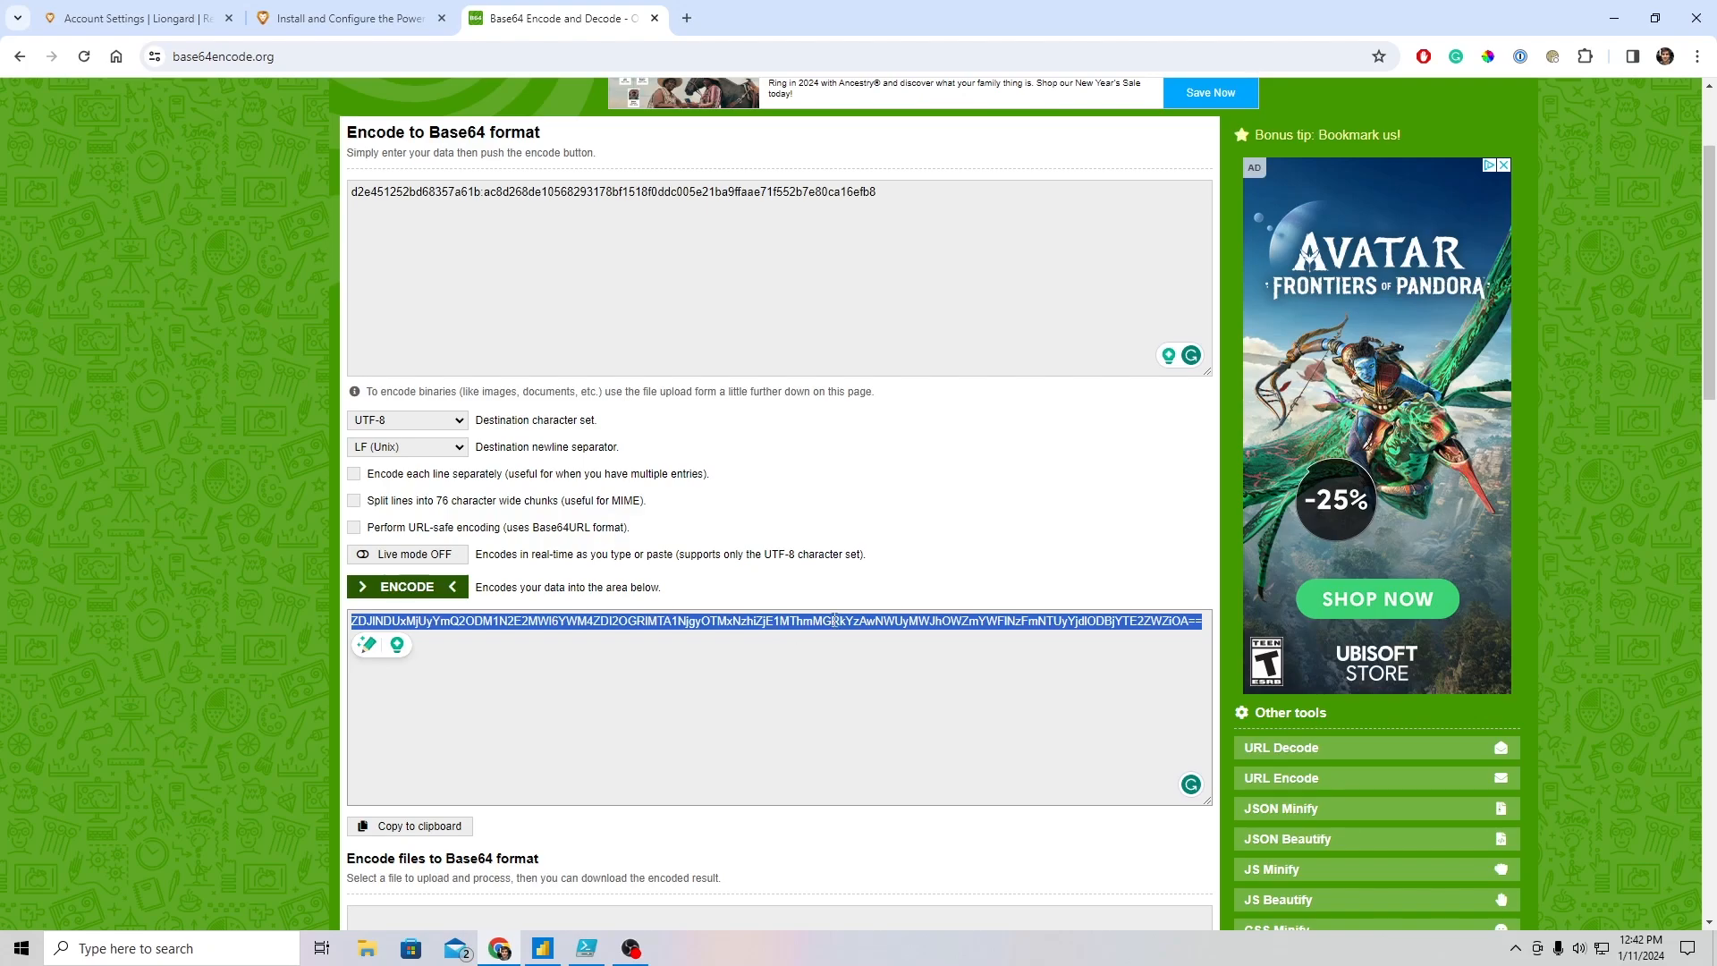
drag(878, 190, 352, 192)
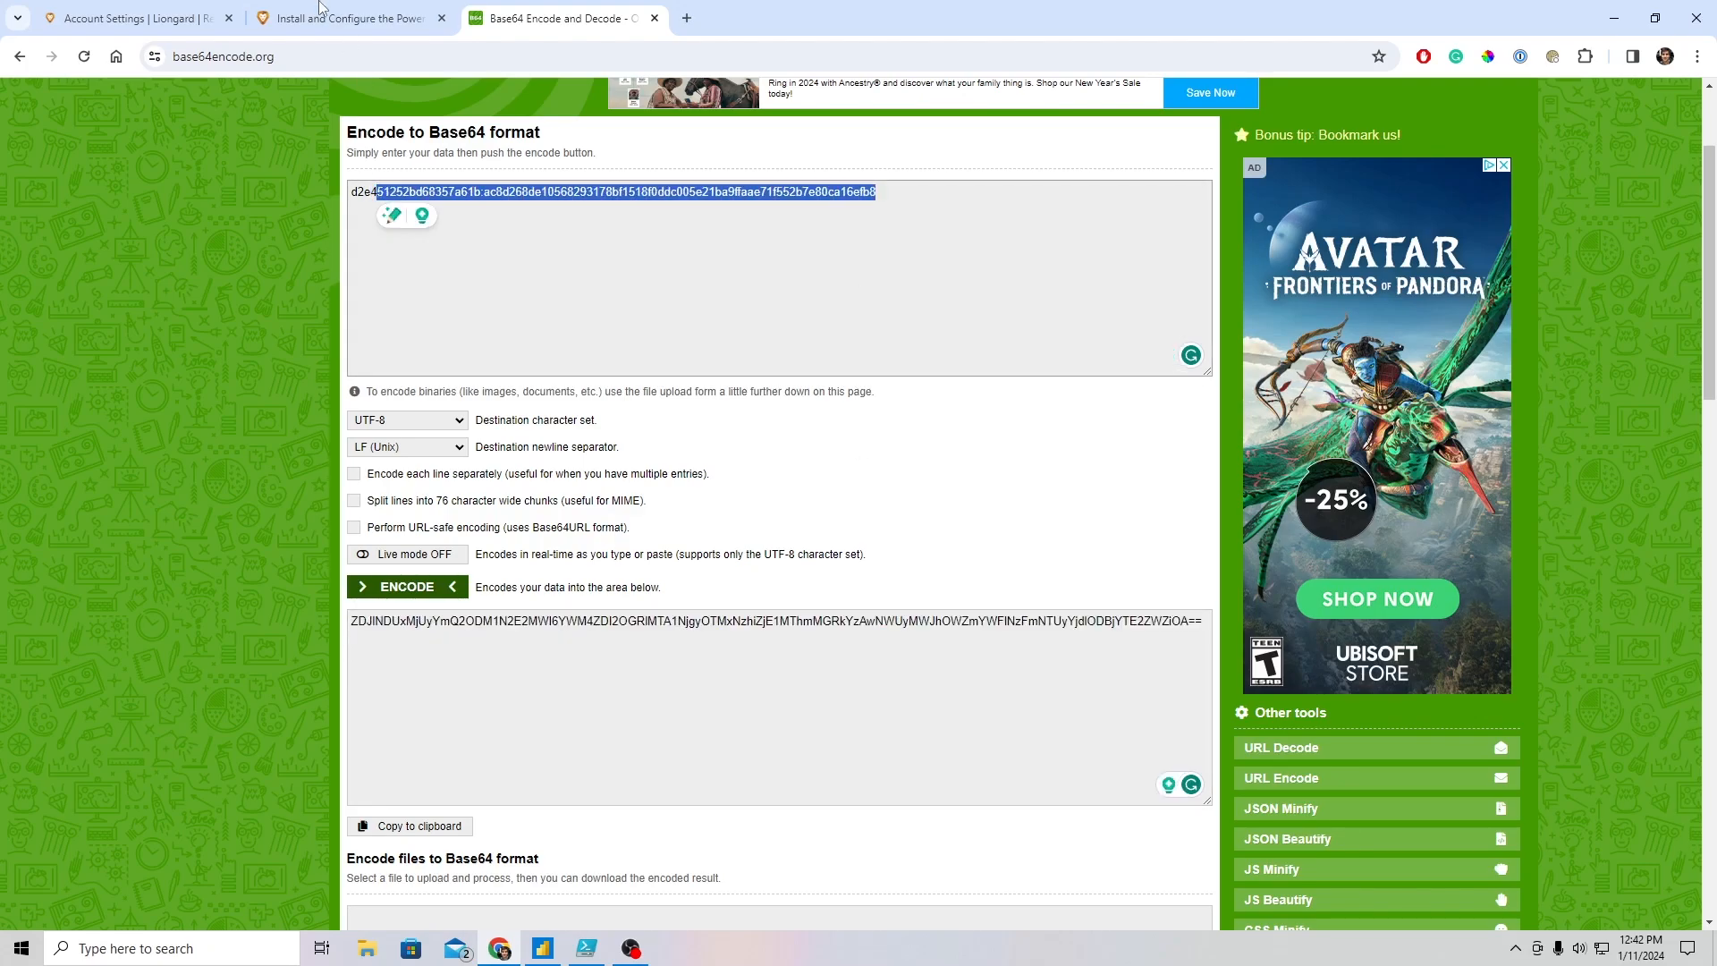
click(122, 19)
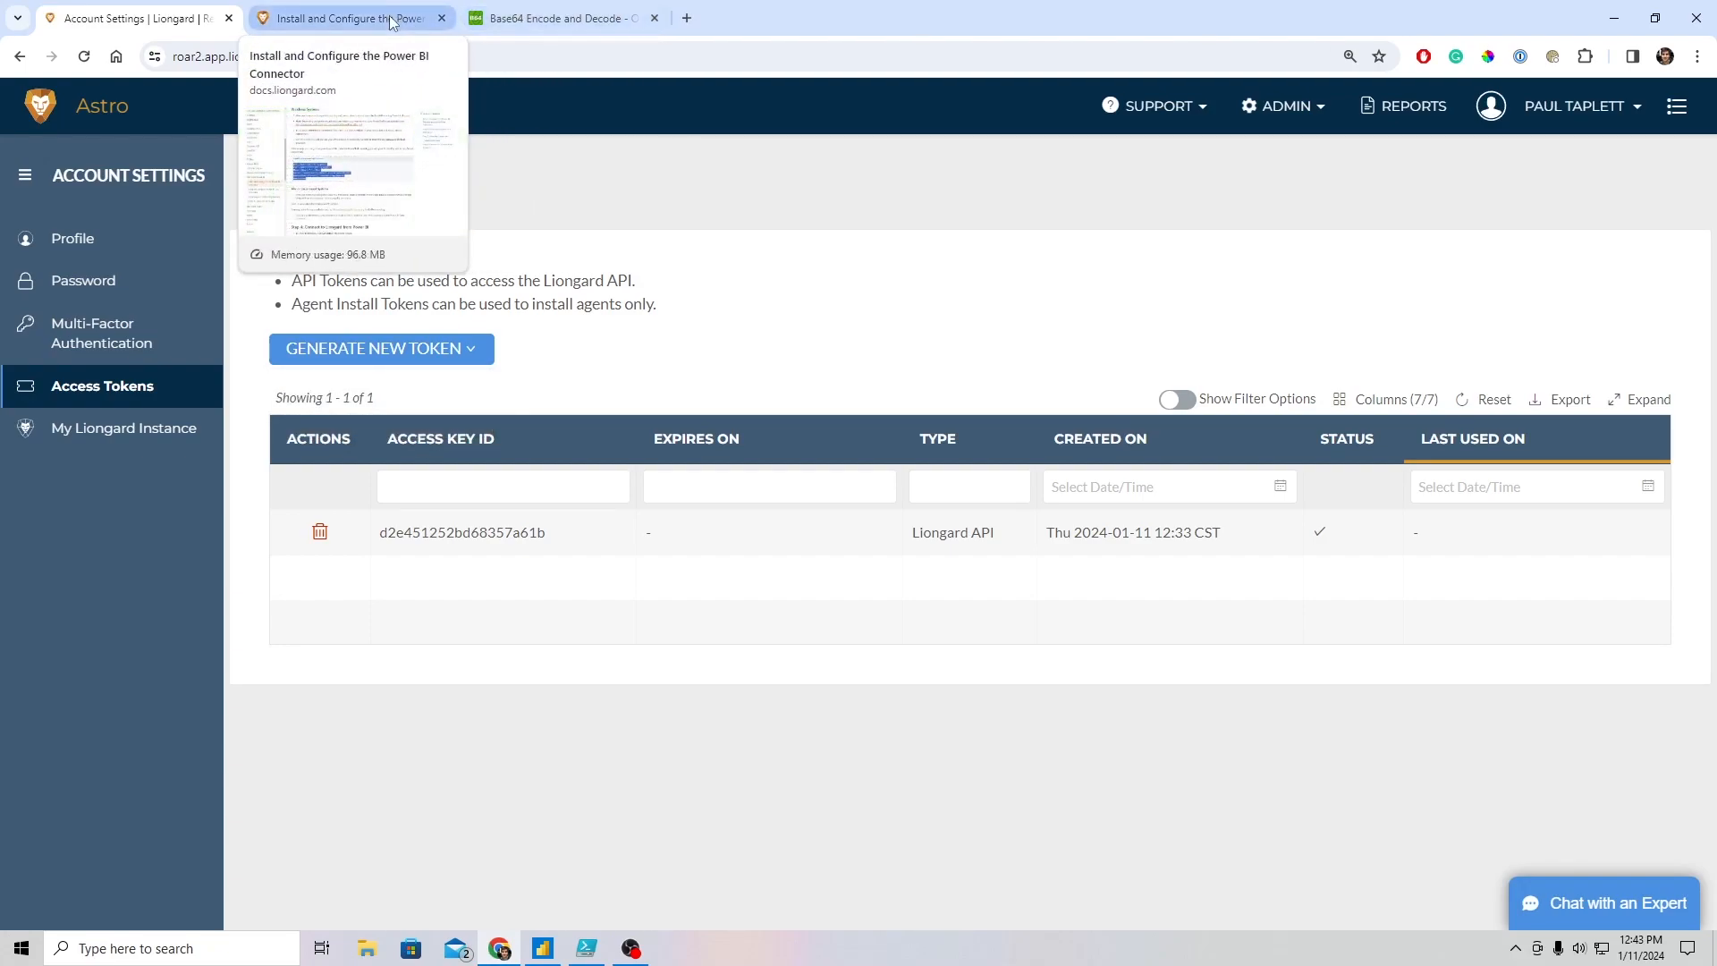
click(543, 948)
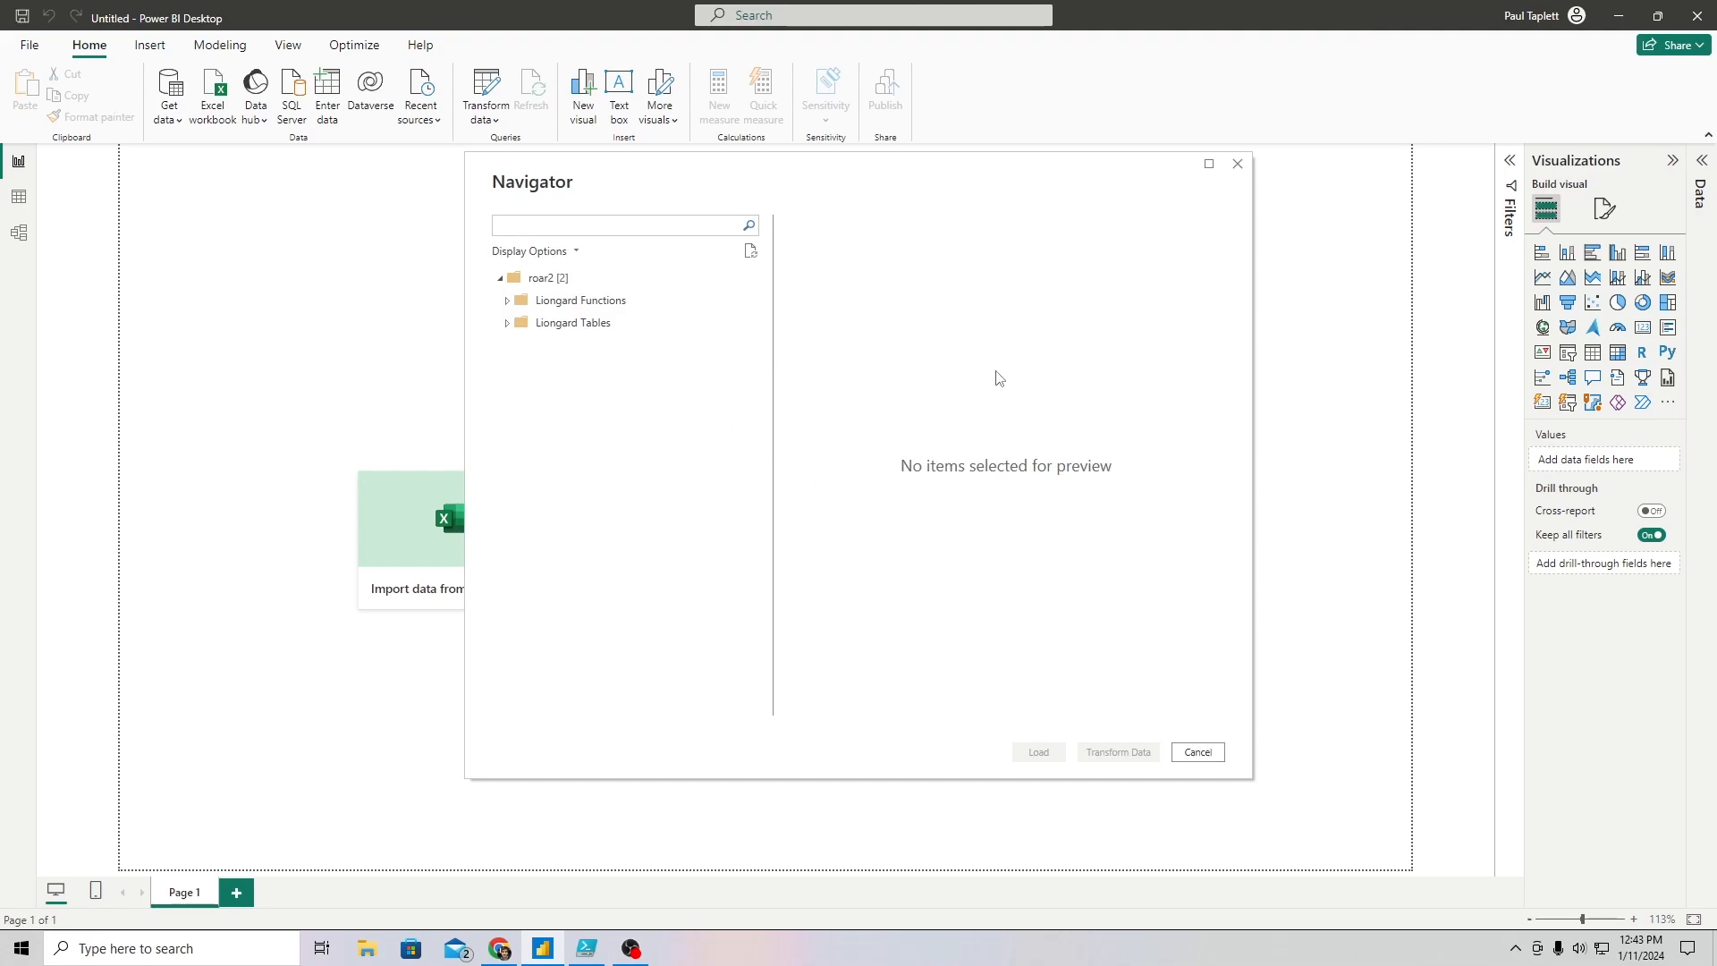
- Select the Metric Evaluations and System Metric Summary functions under Liongard Functions
click(509, 302)
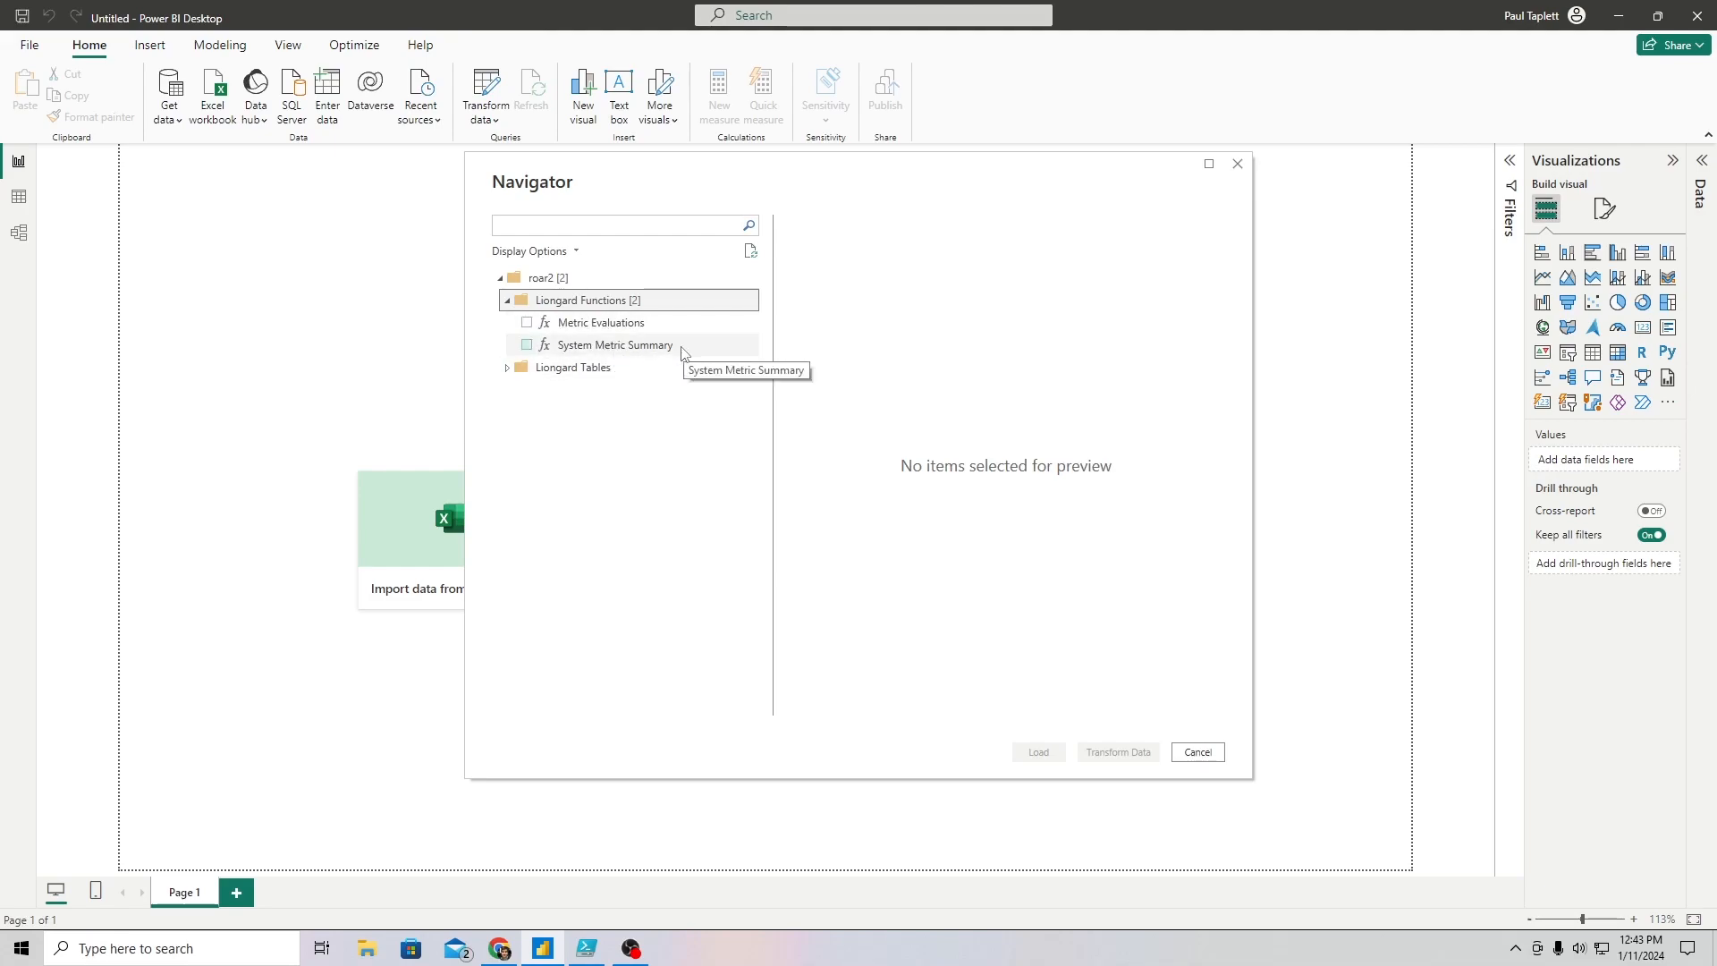
click(527, 323)
click(527, 345)
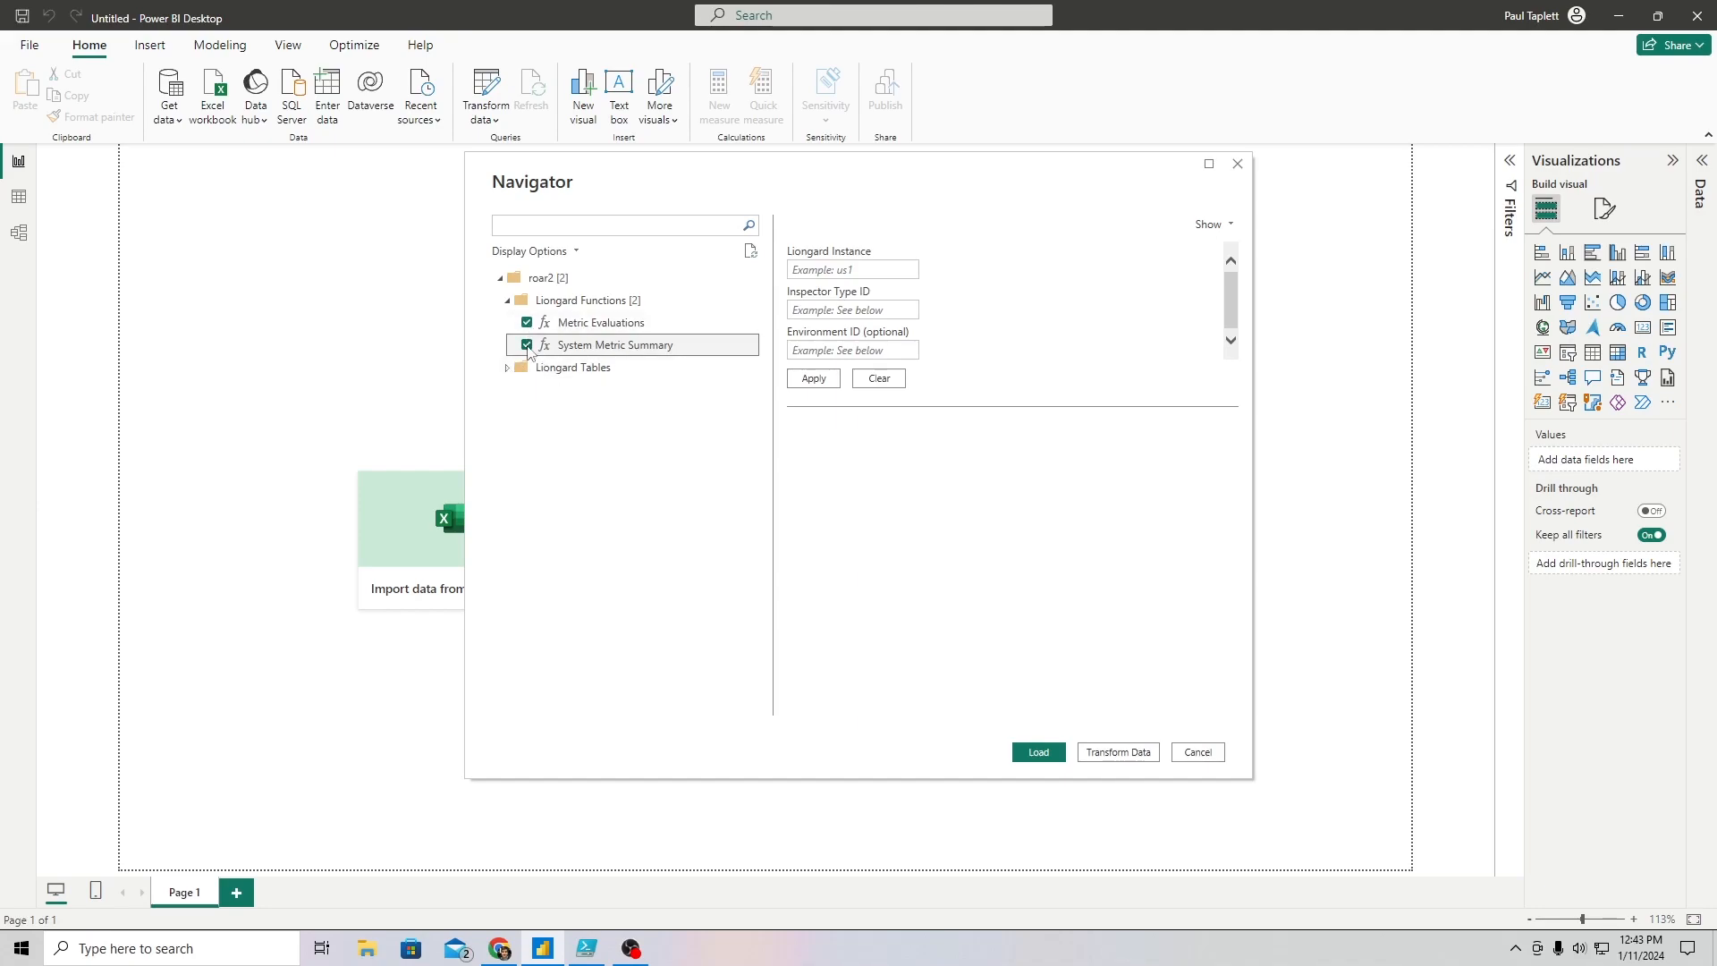
- Select the Agent and Date tables under Liongard Tables, checking the columns in each preview
click(506, 367)
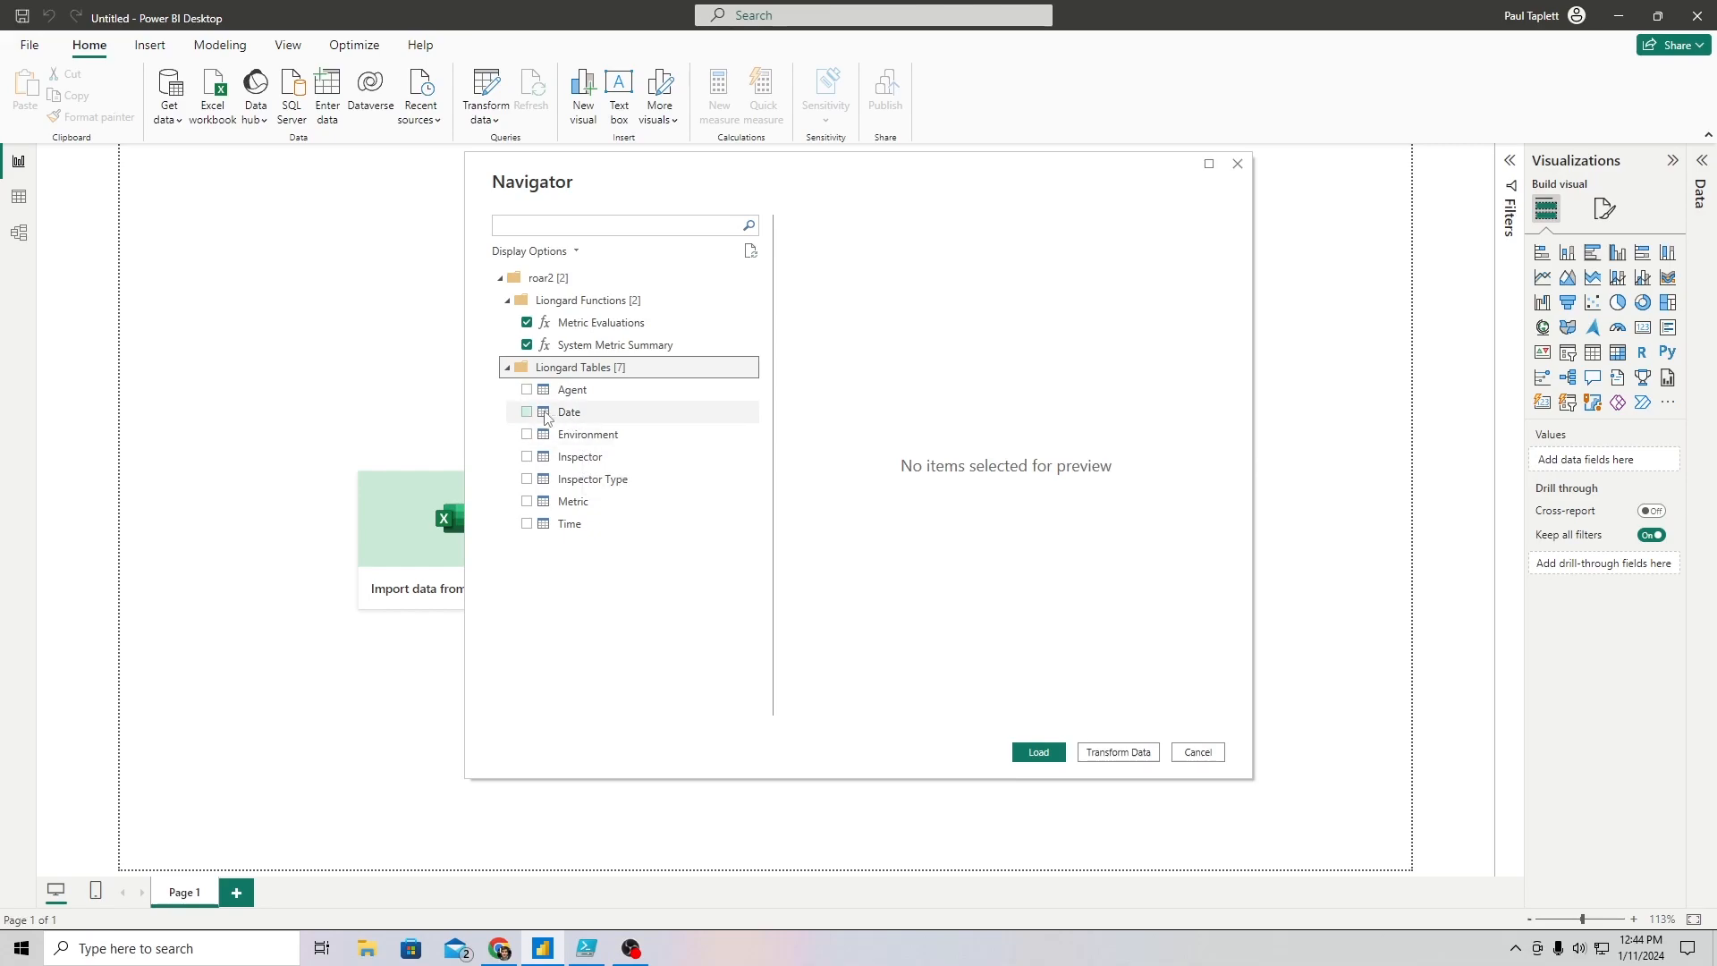
click(527, 390)
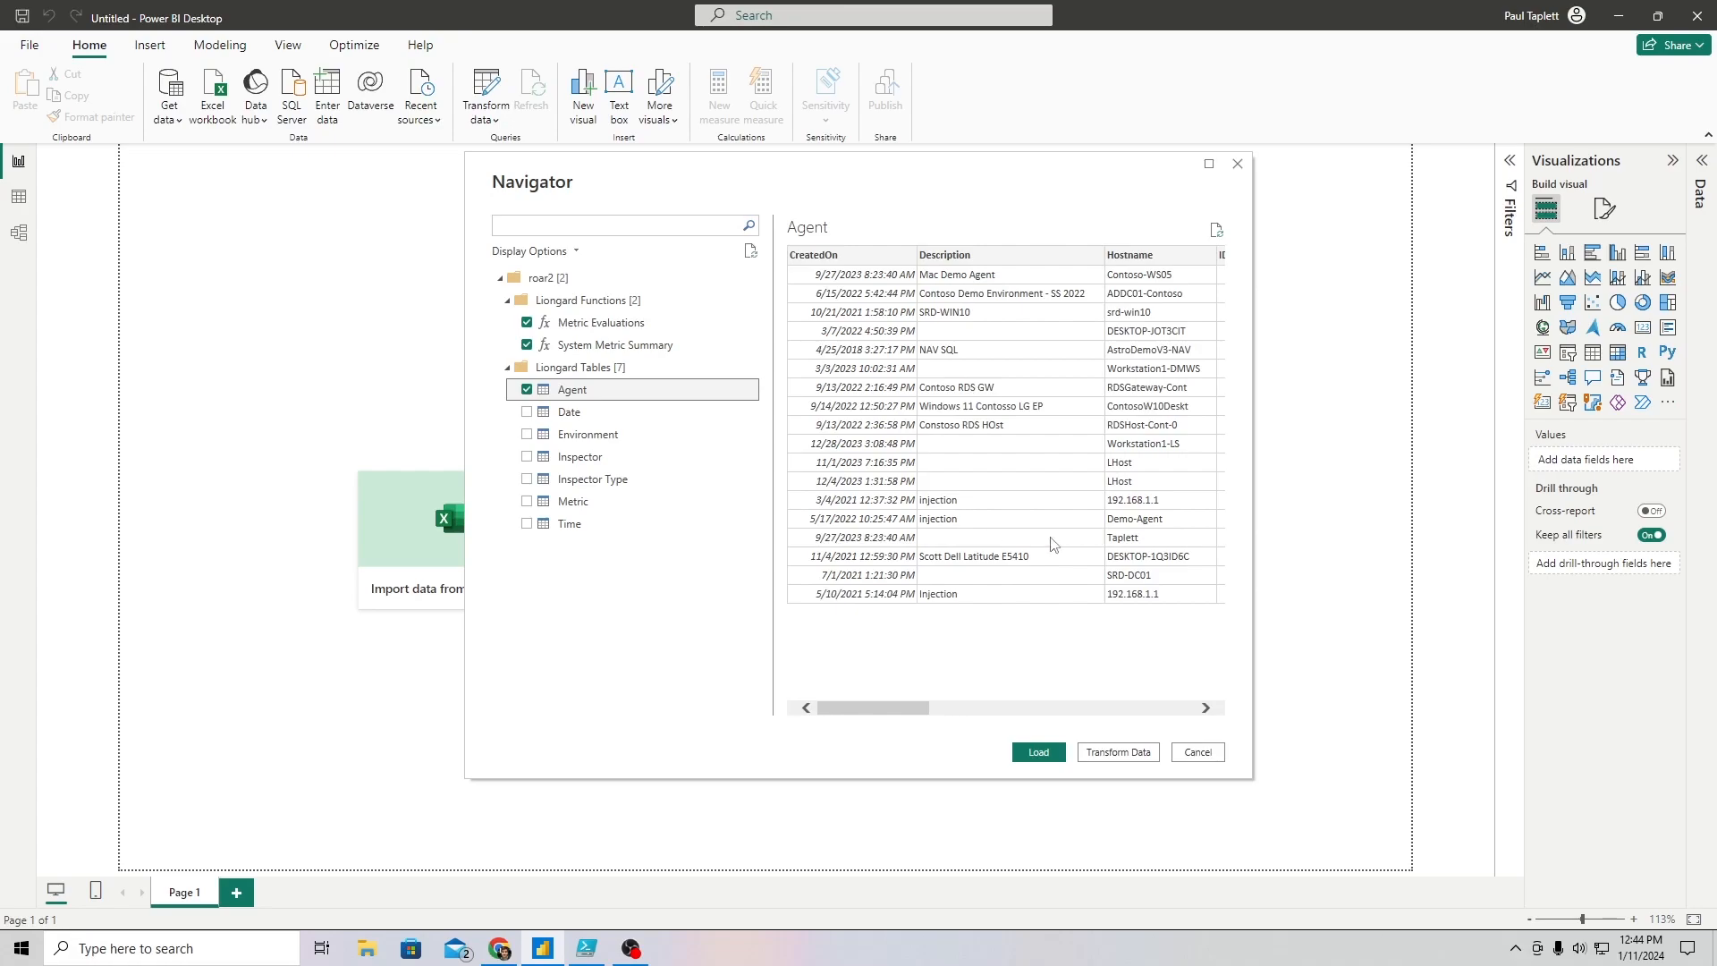
mouse_move(914, 709)
mouse_down()
mouse_move(1187, 712)
mouse_move(909, 711)
mouse_up()
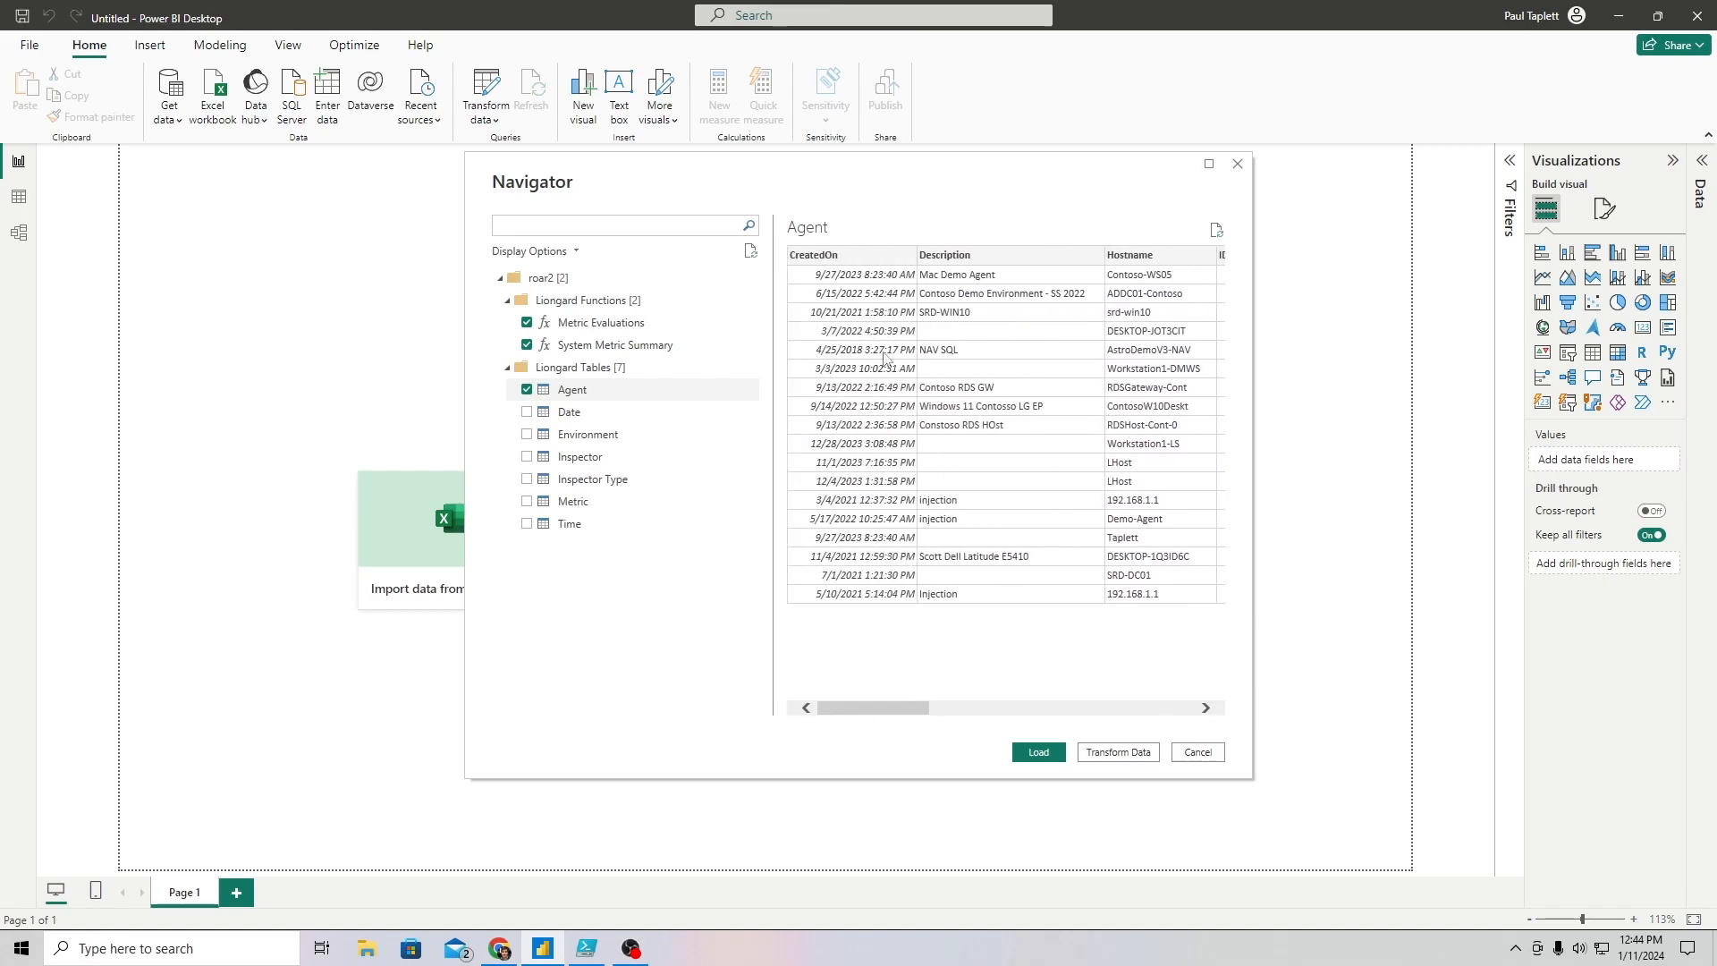
click(526, 412)
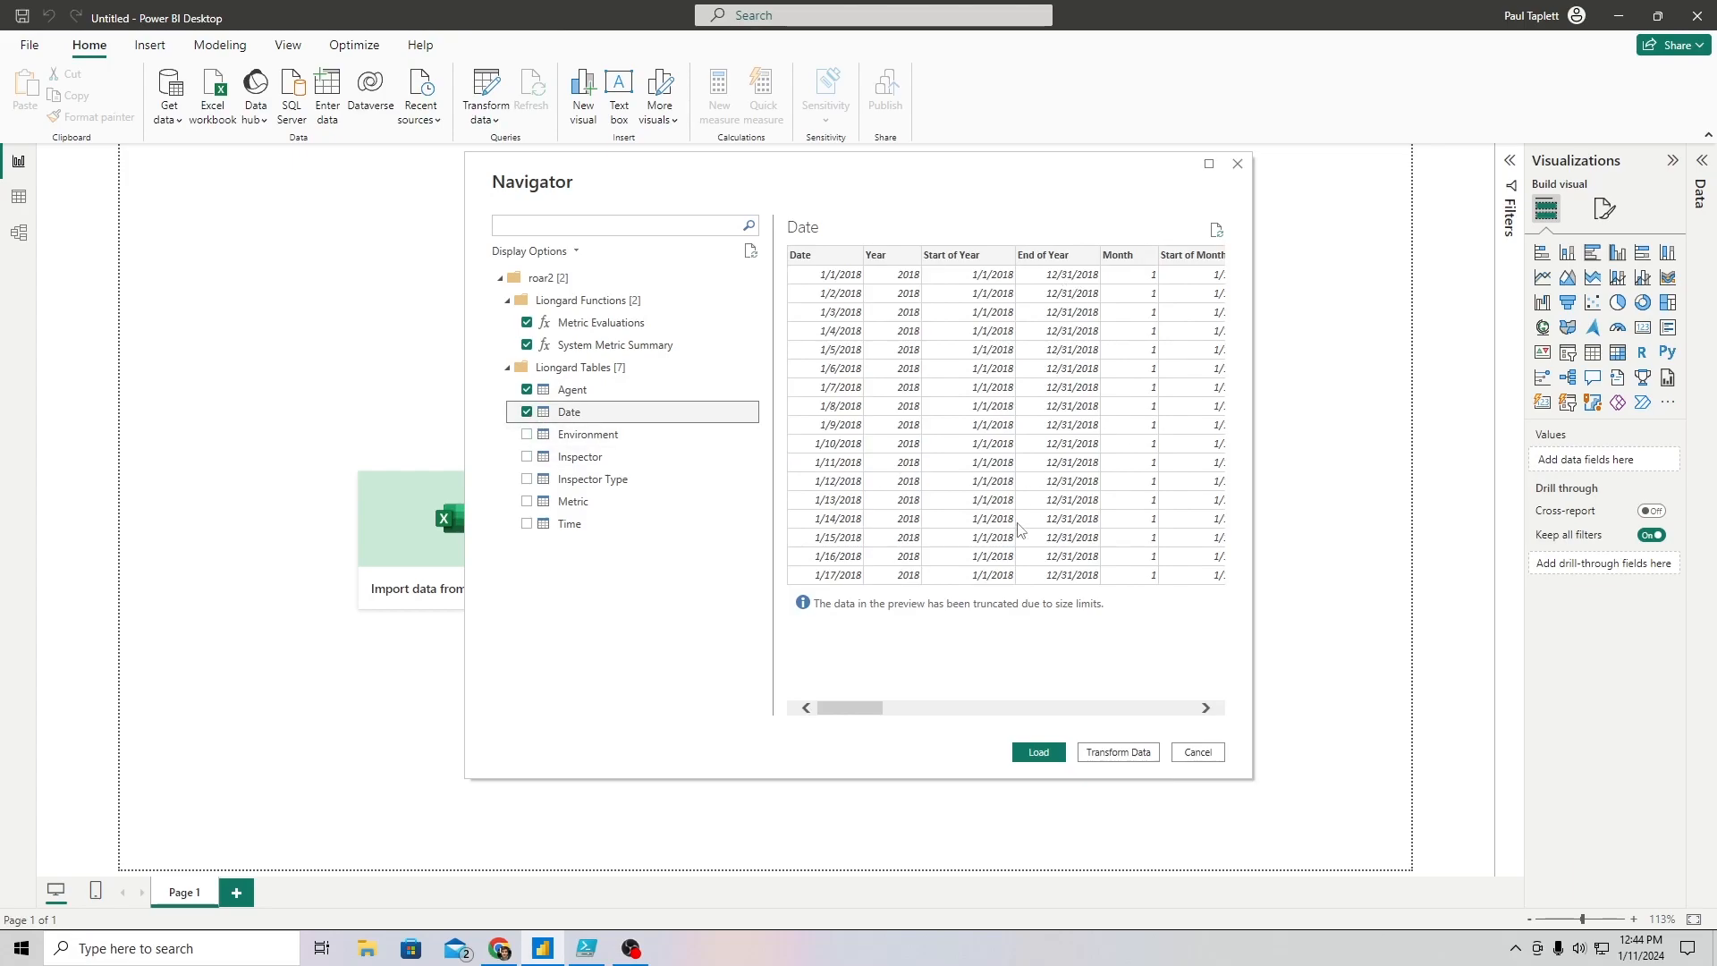
mouse_move(854, 708)
mouse_down()
mouse_move(1116, 708)
mouse_move(835, 713)
mouse_up()
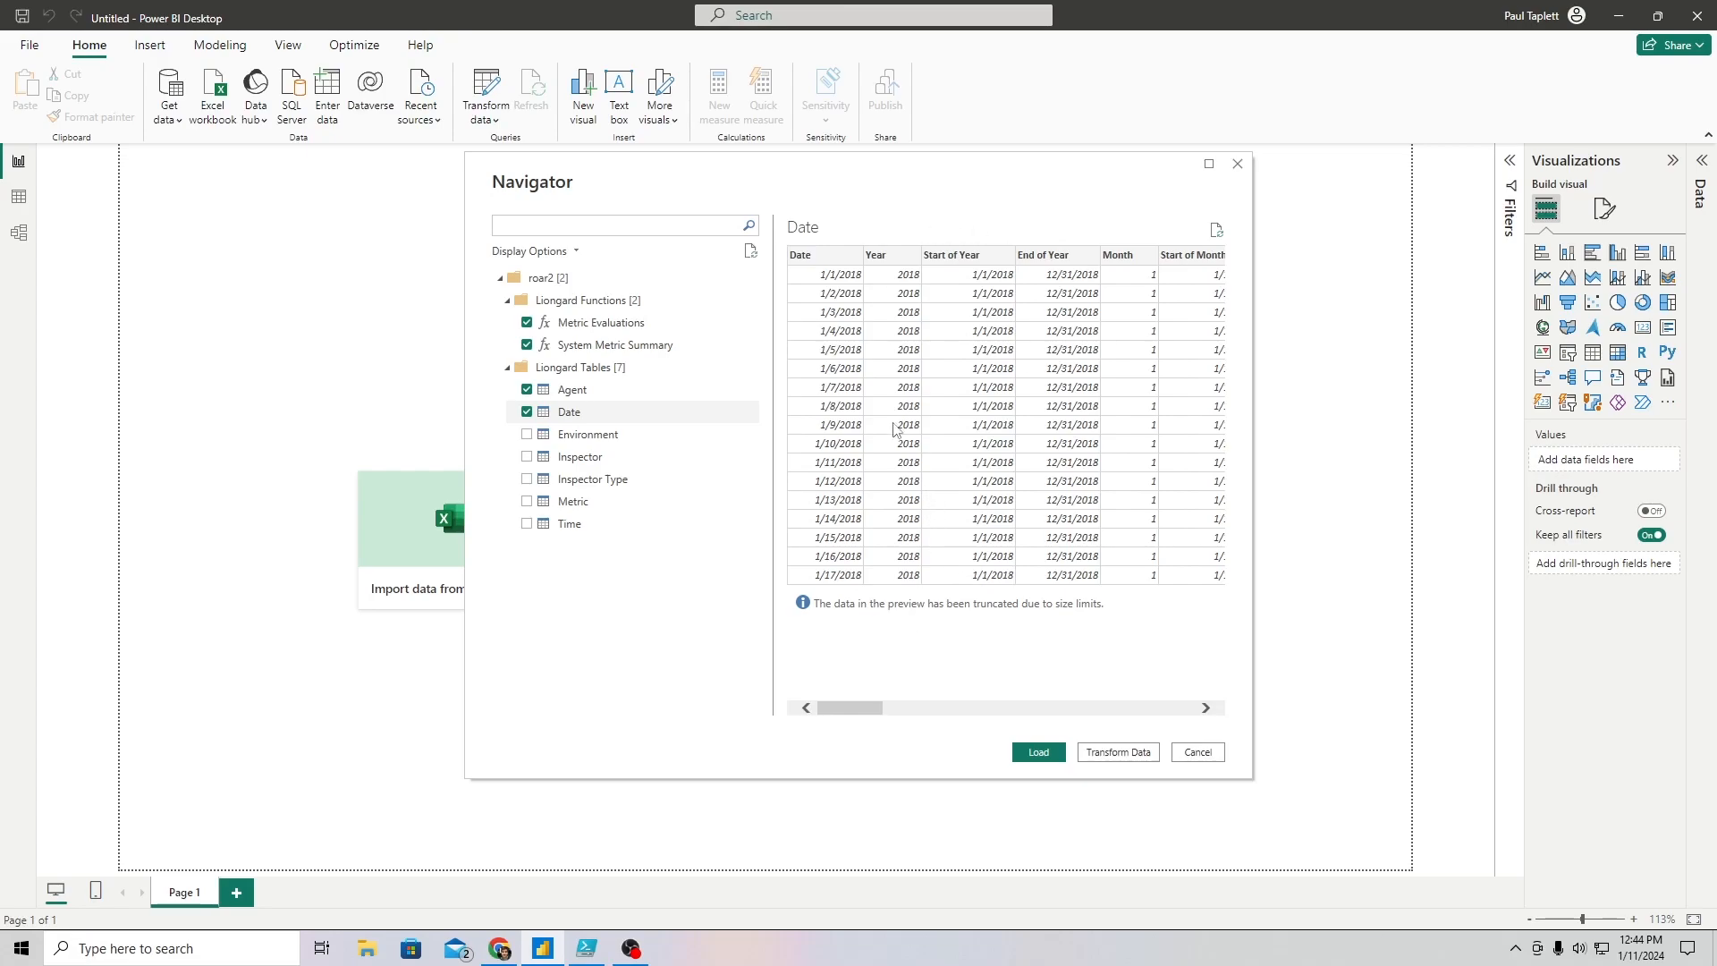
- Add the Environment and Inspector tables to the selection and check the columns in their previews
click(527, 436)
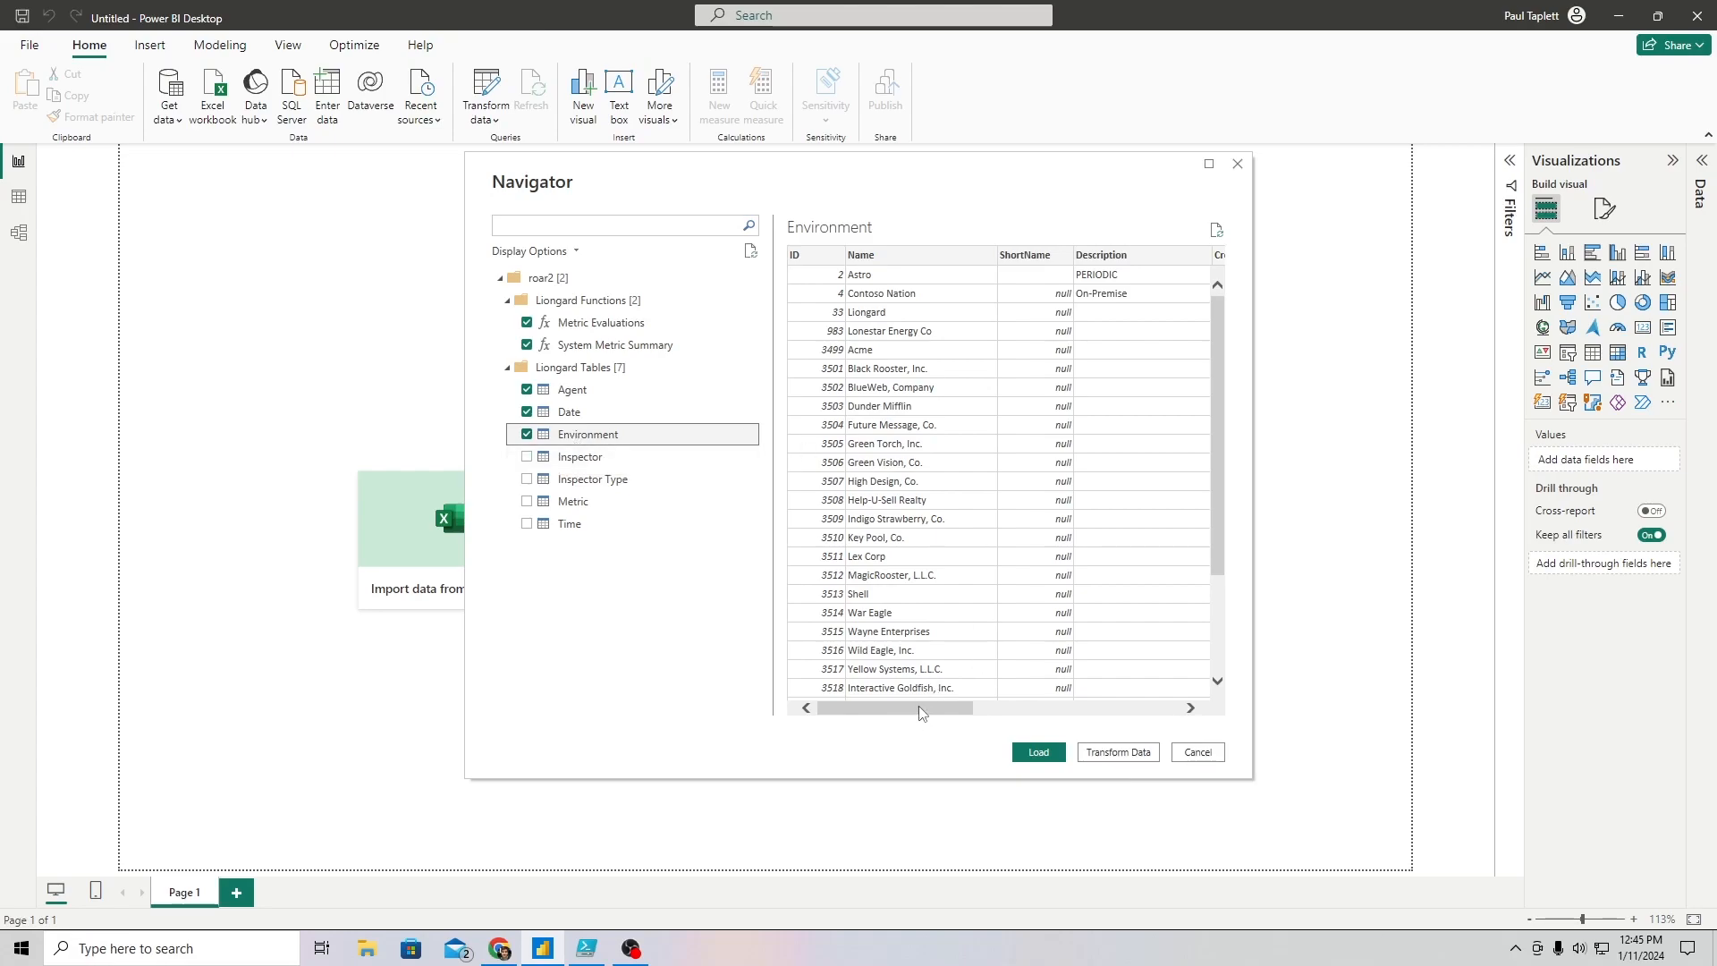
mouse_move(907, 707)
mouse_down()
mouse_move(1073, 706)
mouse_move(877, 706)
mouse_move(1085, 708)
mouse_move(899, 708)
mouse_up()
click(527, 458)
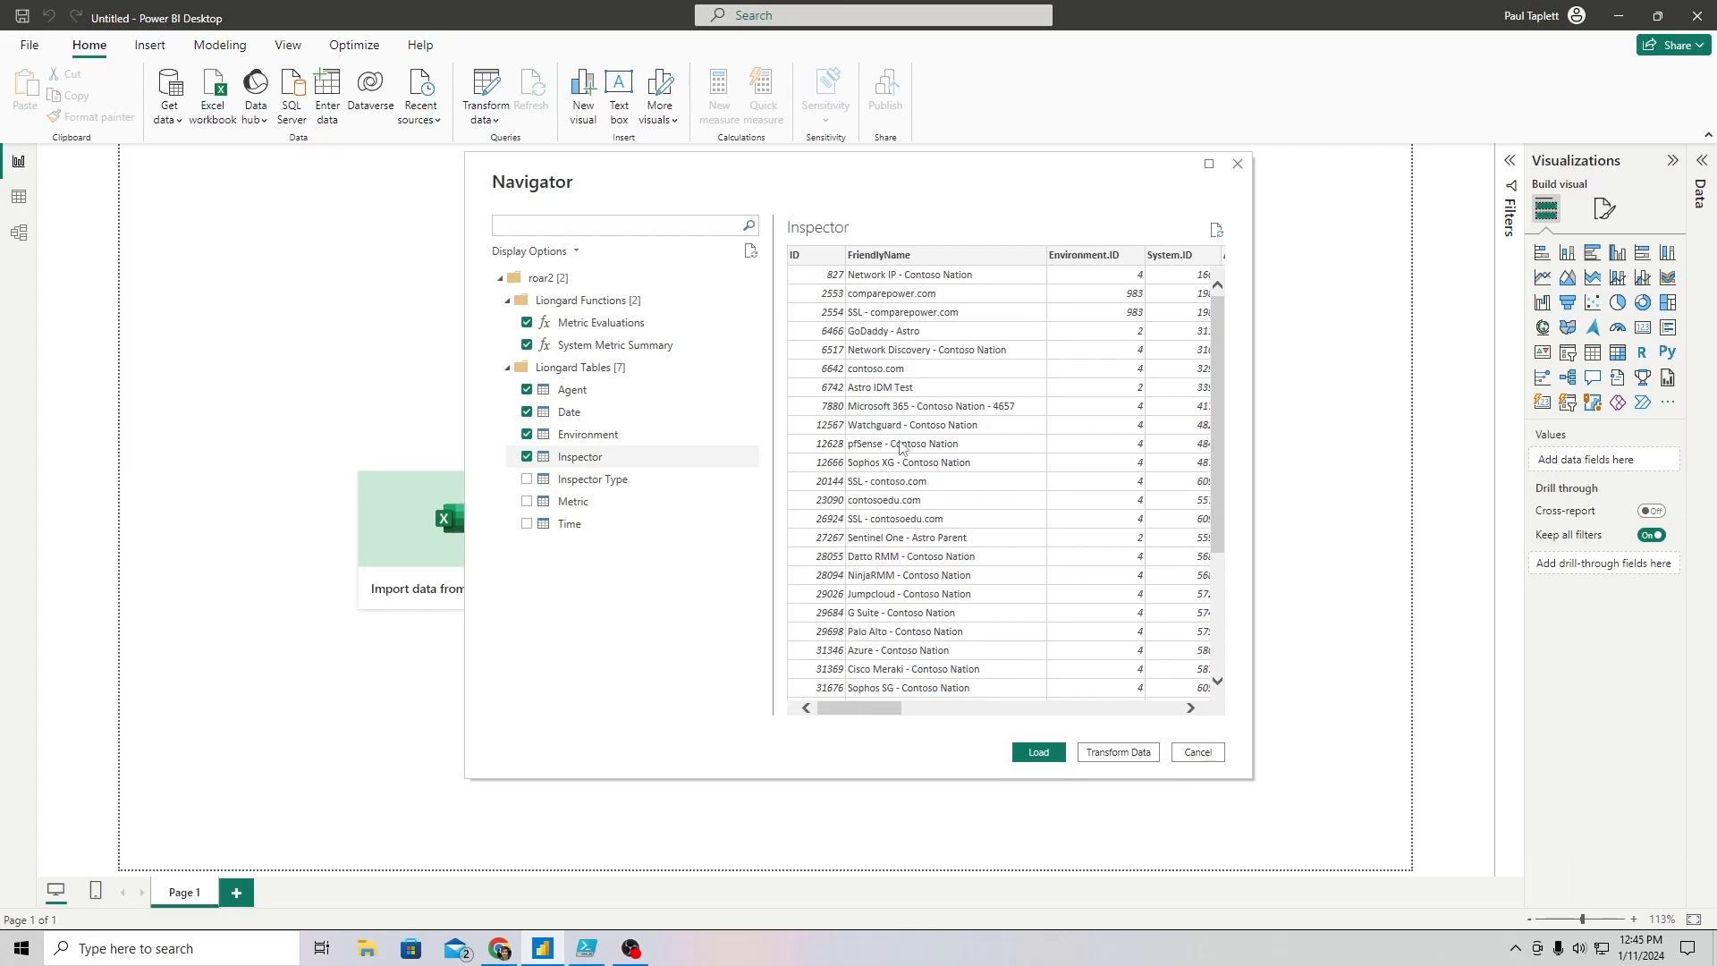
mouse_move(891, 707)
mouse_down()
mouse_move(1154, 711)
mouse_move(881, 713)
mouse_up()
- Add the Inspector Type table to the selection and look through its list of inspectors
click(526, 479)
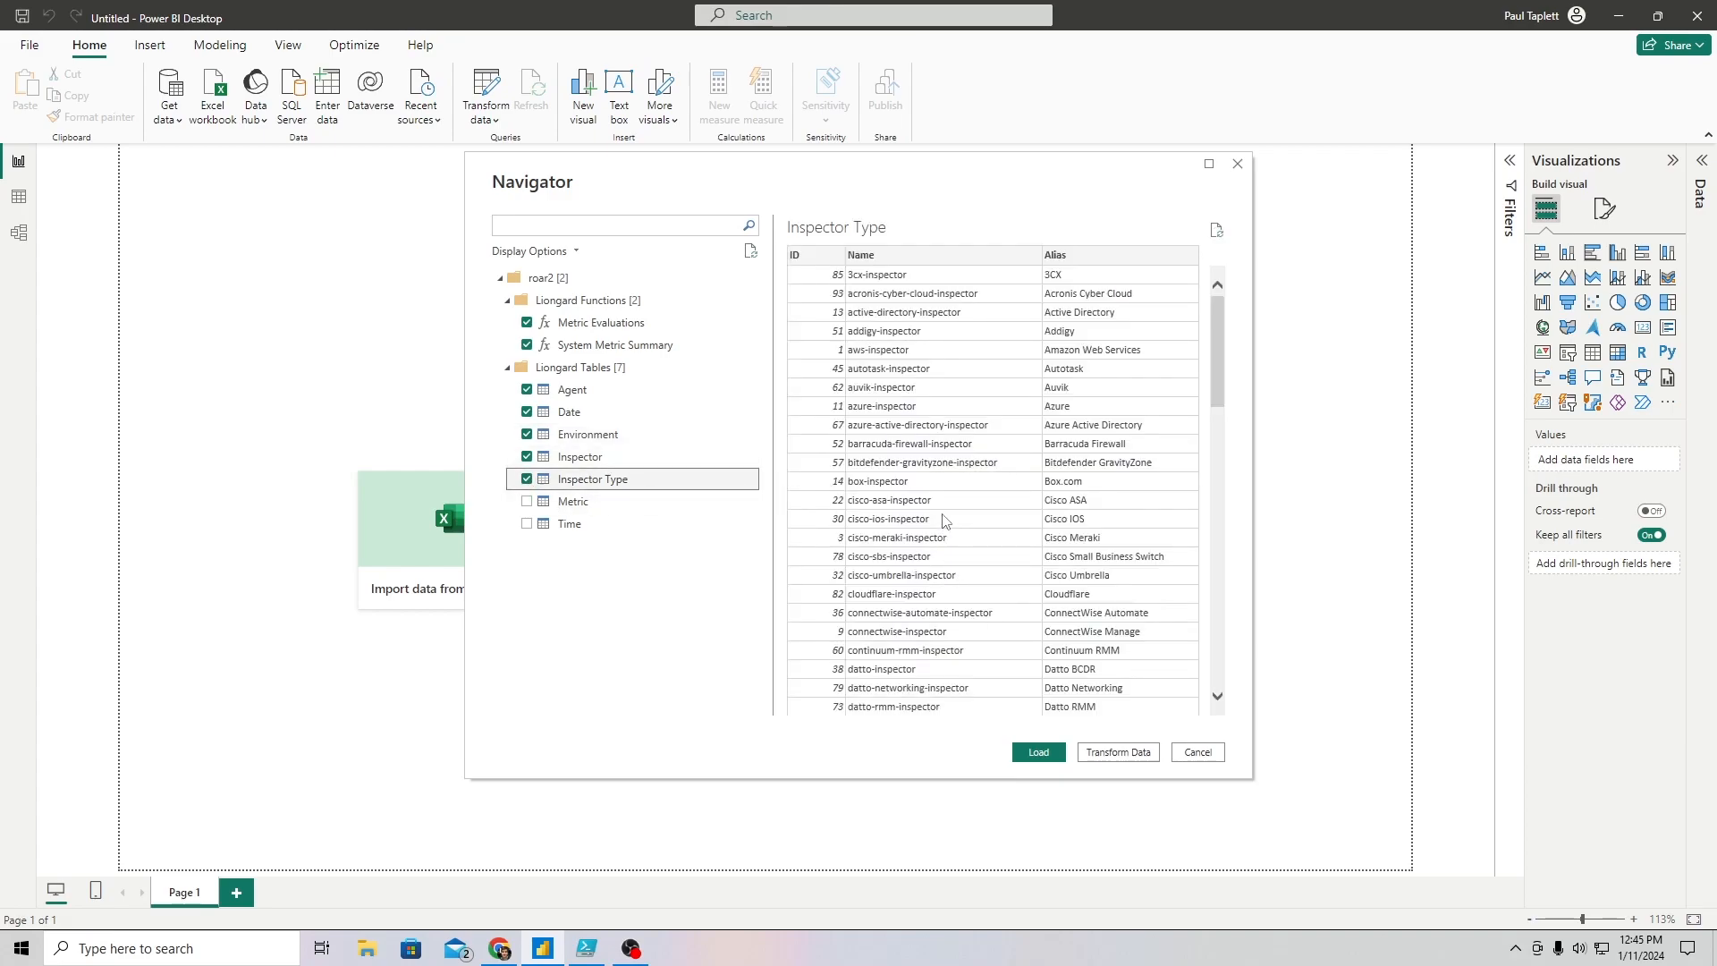
scroll(937, 457, down, 5)
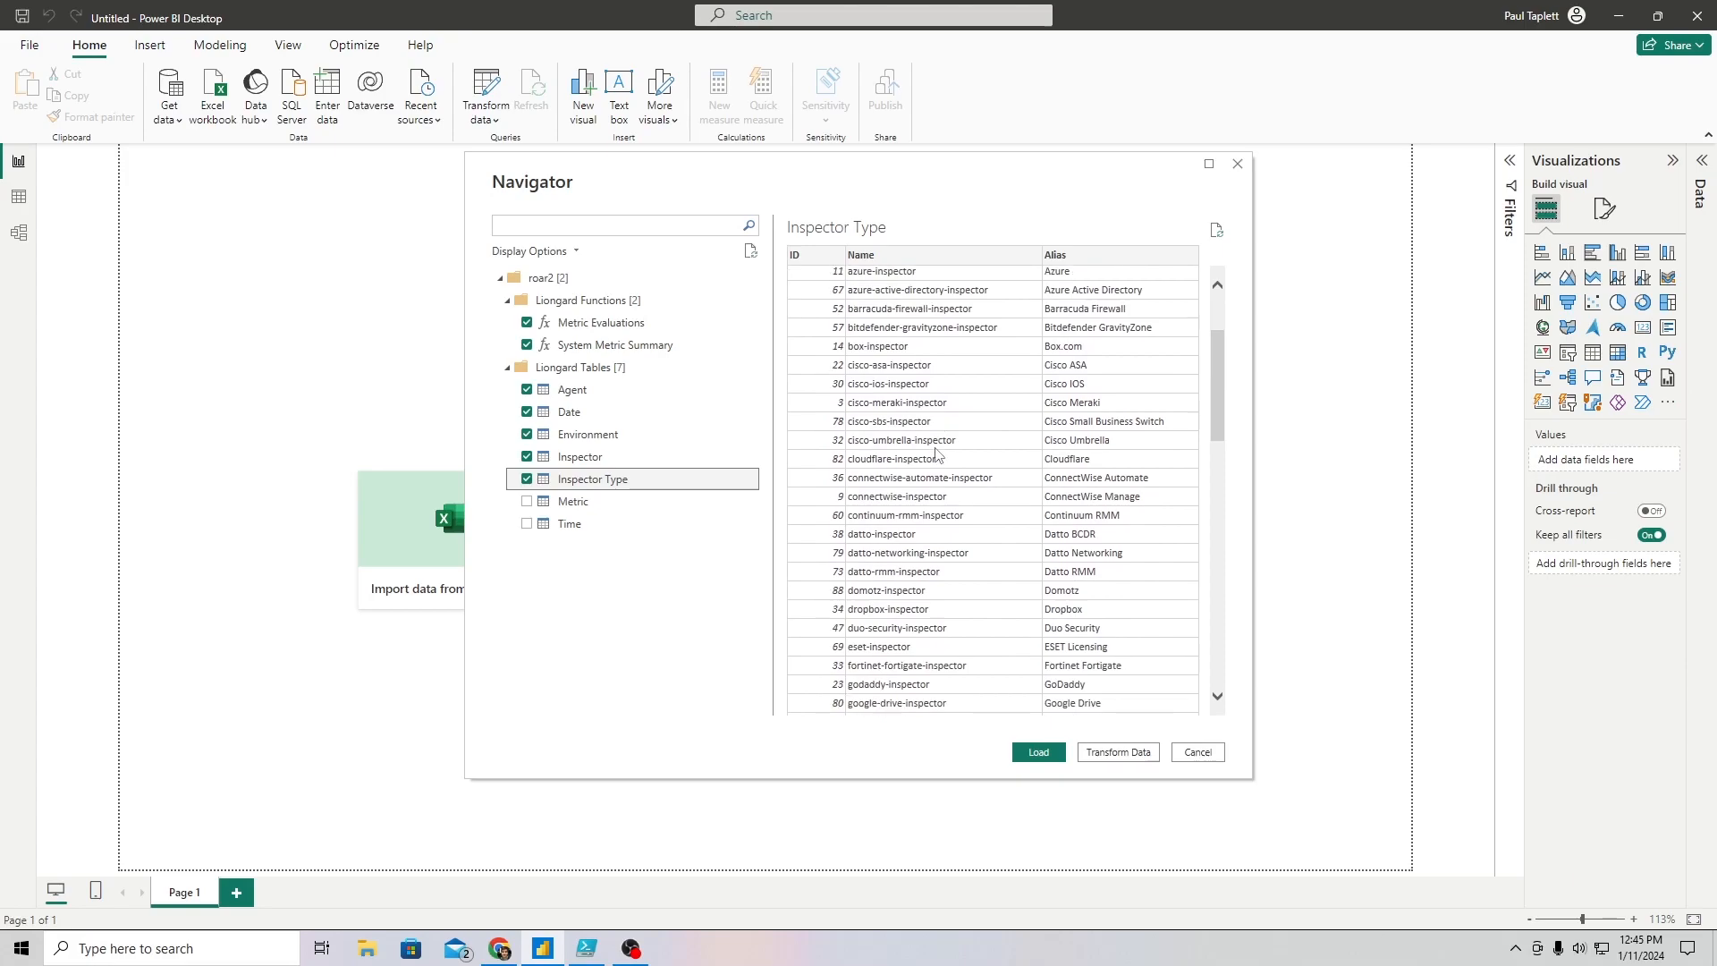
scroll(937, 458, down, 8)
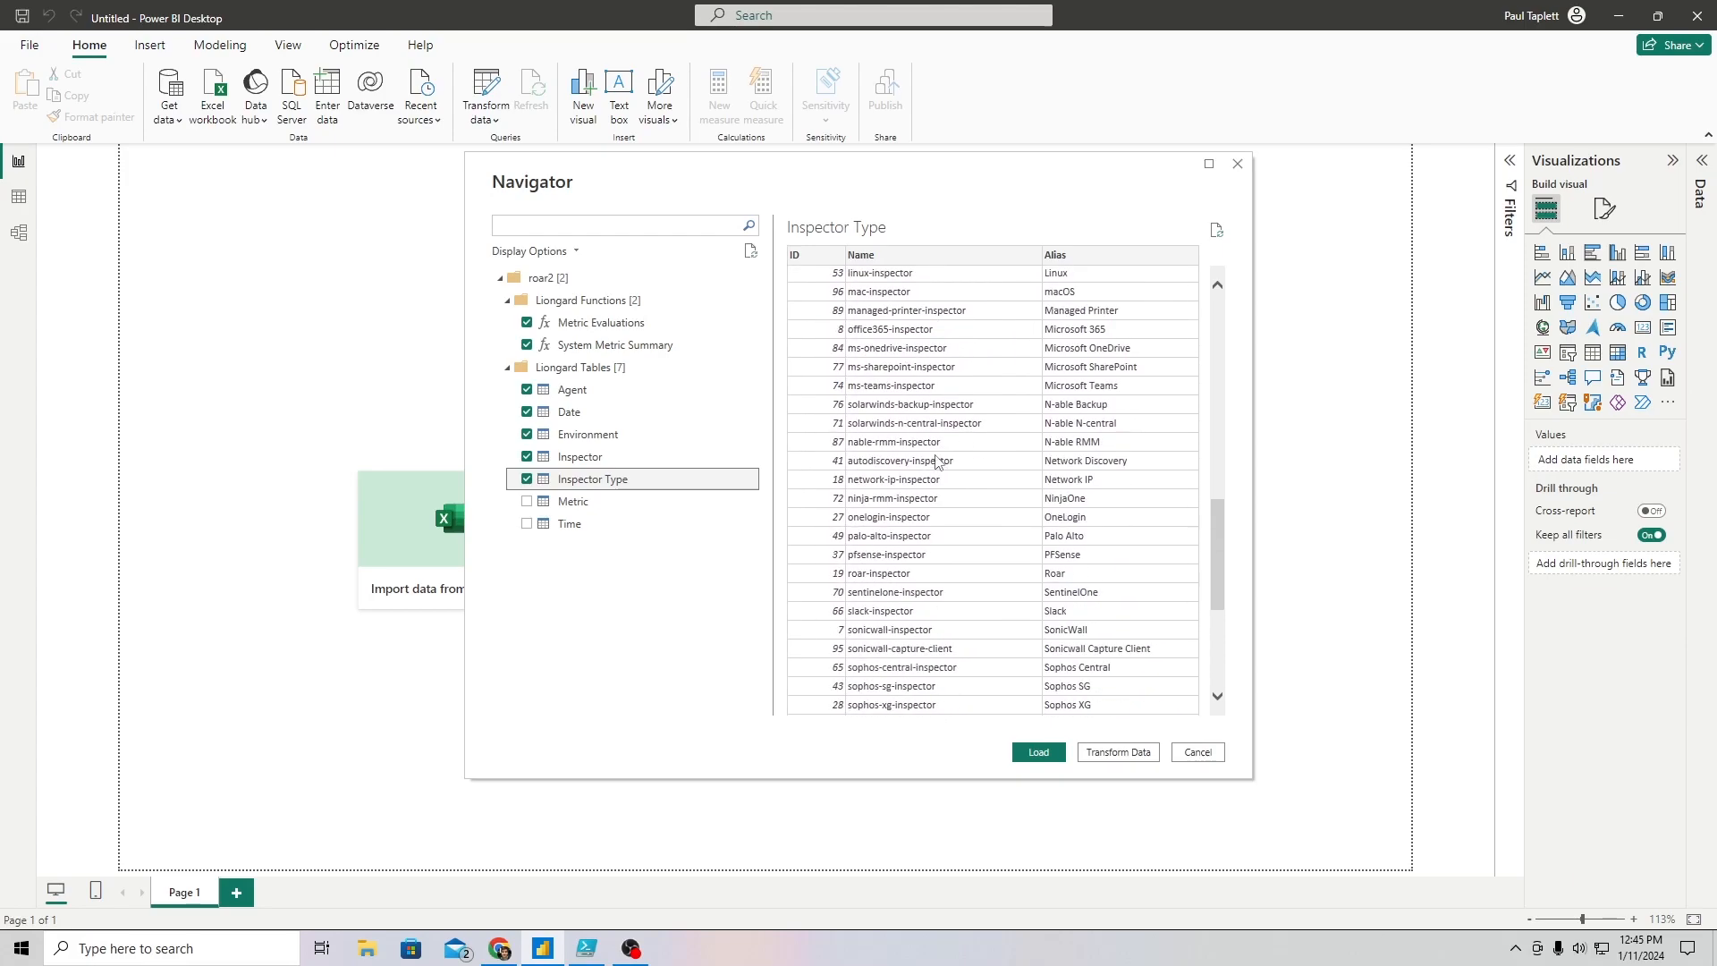
scroll(936, 457, down, 3)
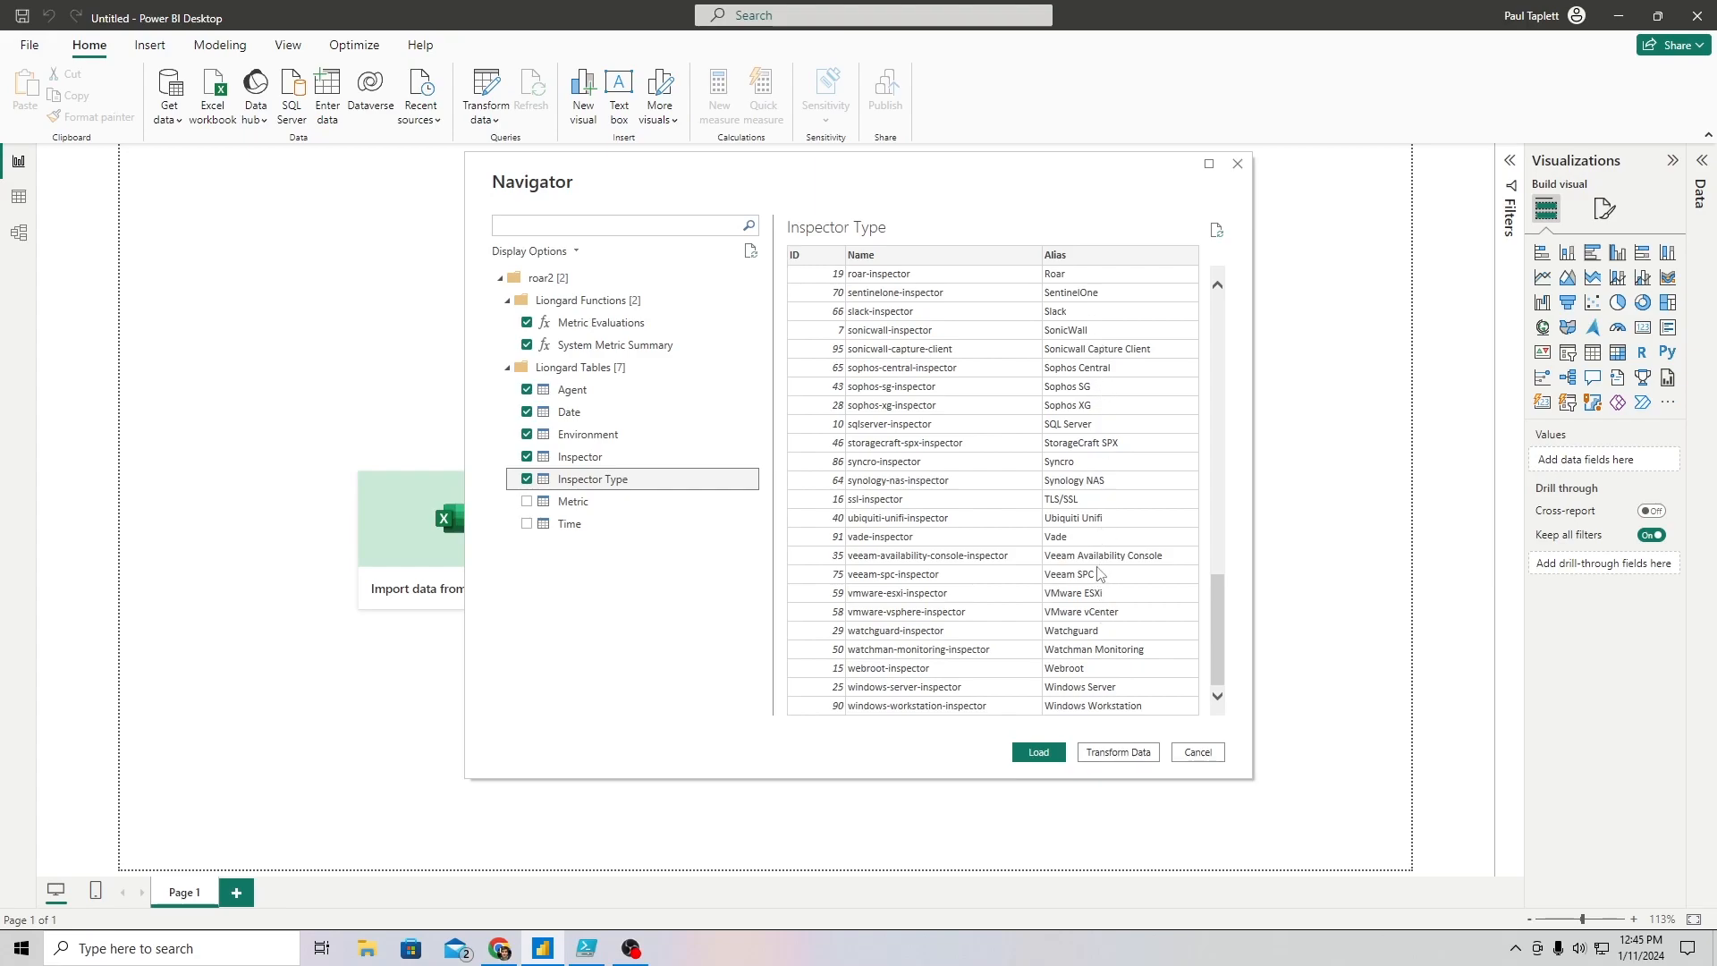
- Preview and select the Metric table, add the Time table, and open all selected items in Power Query Editor with Transform Data
click(527, 504)
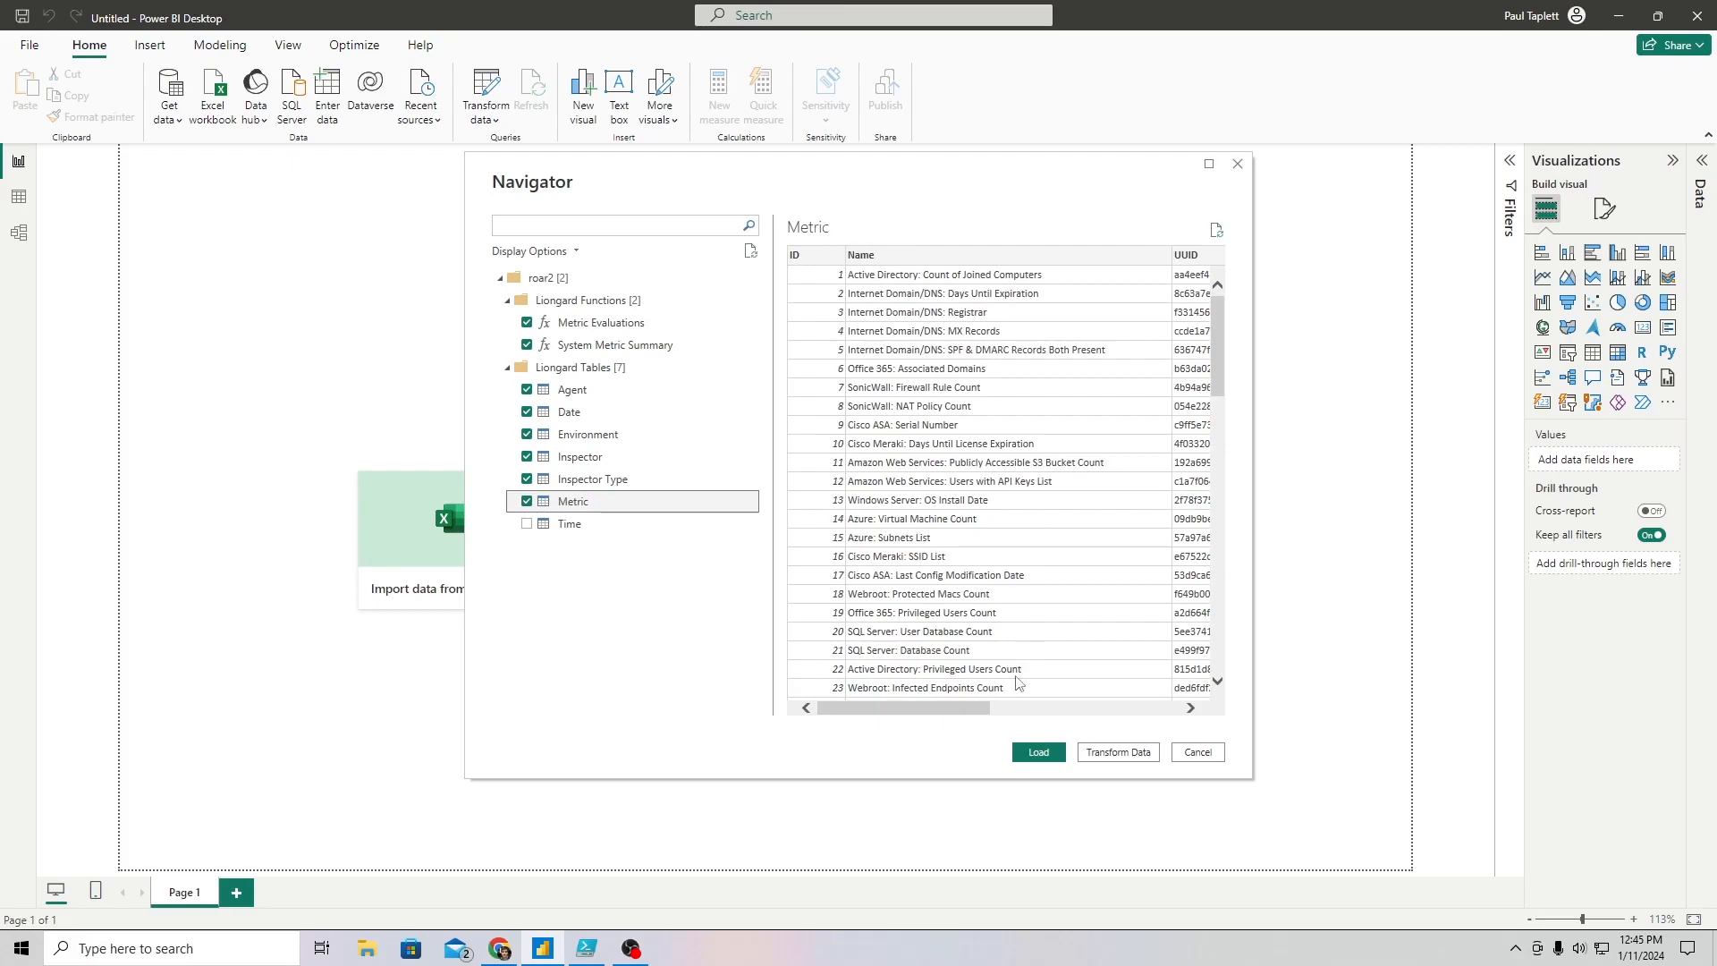
mouse_move(954, 703)
mouse_down()
mouse_move(1147, 710)
mouse_move(962, 708)
mouse_up()
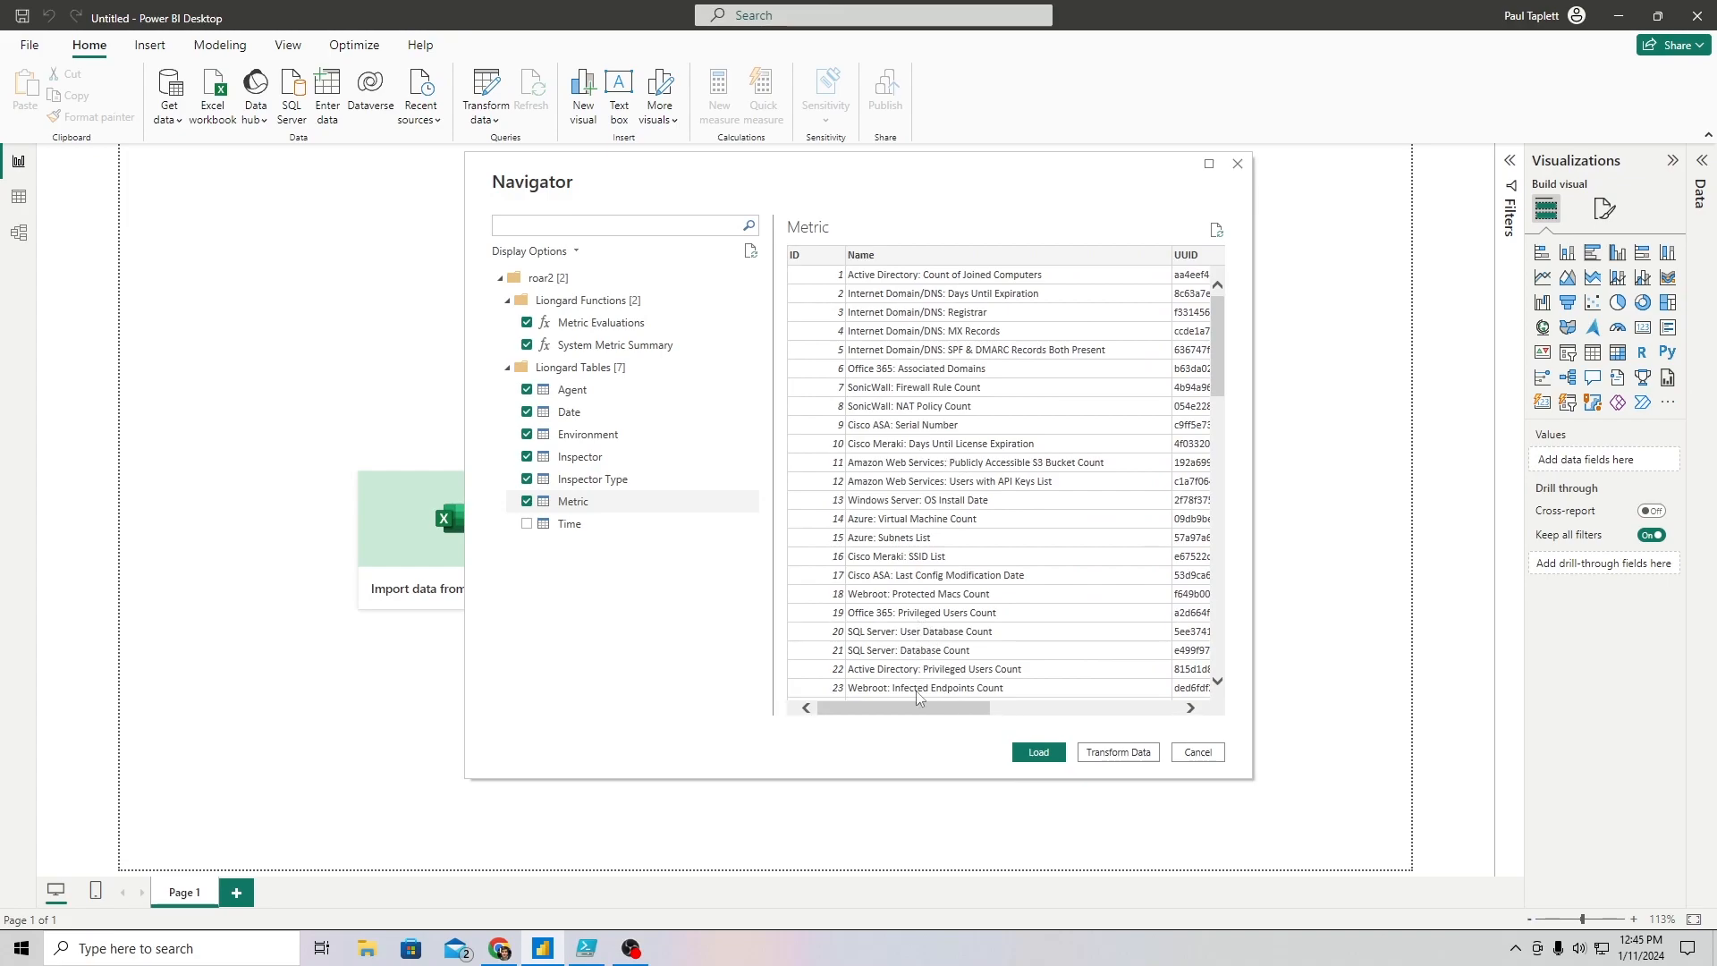
drag(939, 709, 1064, 693)
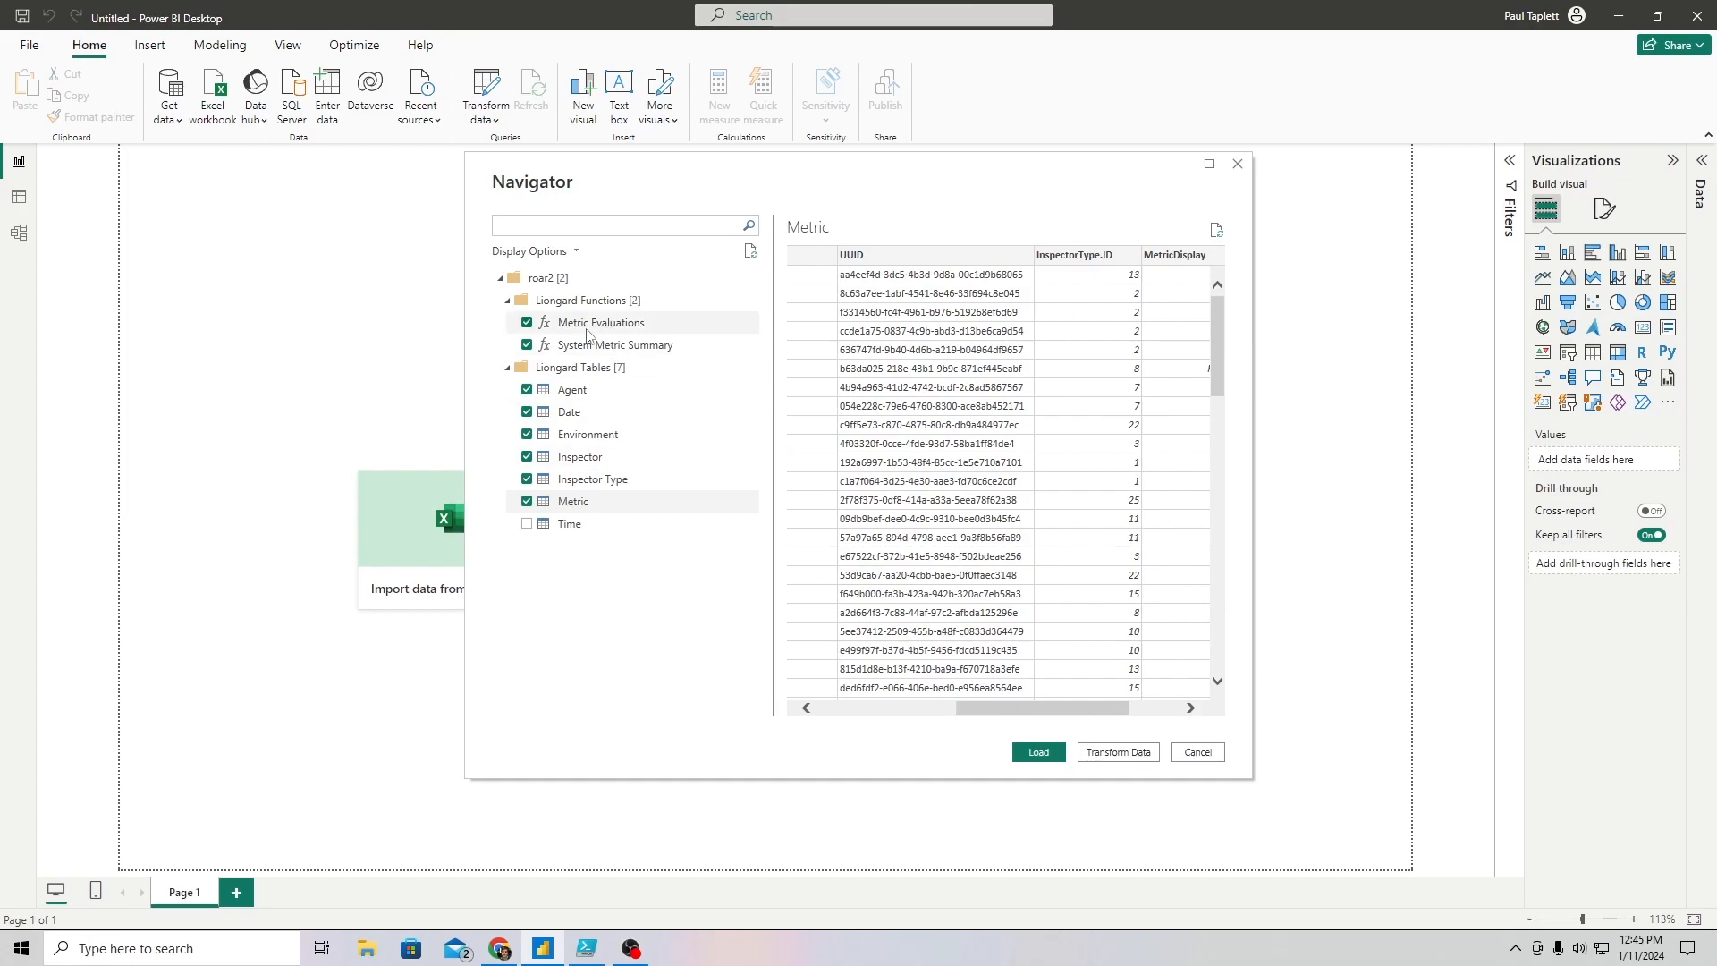
drag(1017, 715, 887, 714)
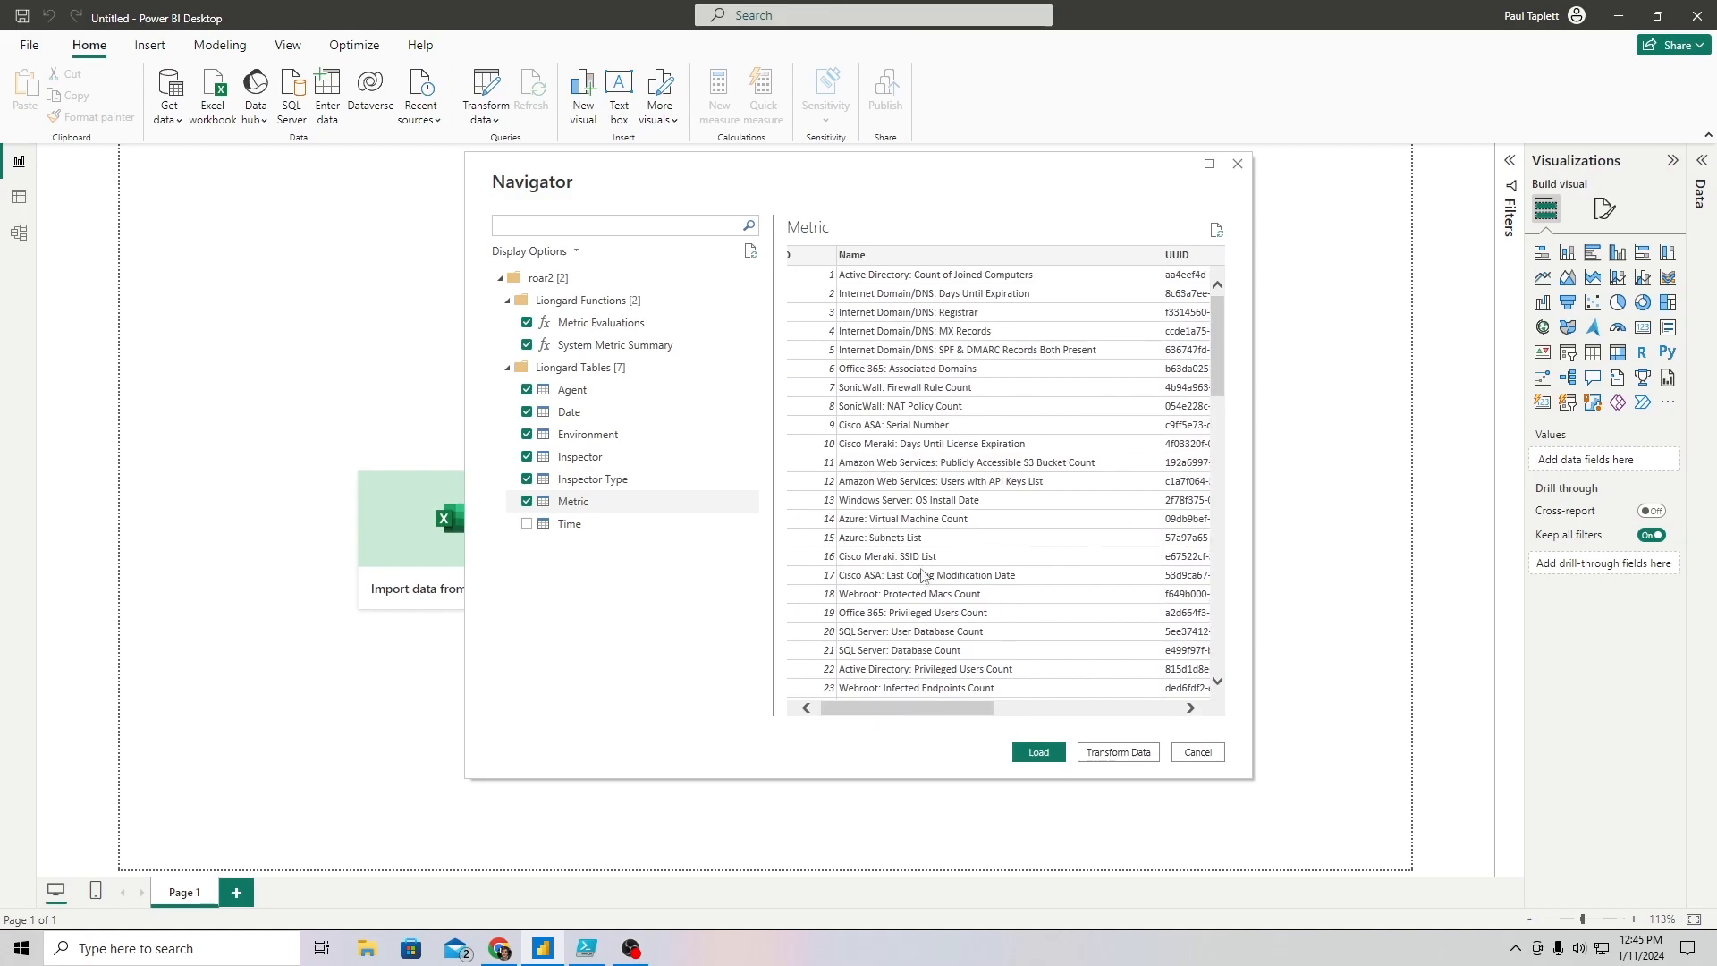
click(533, 525)
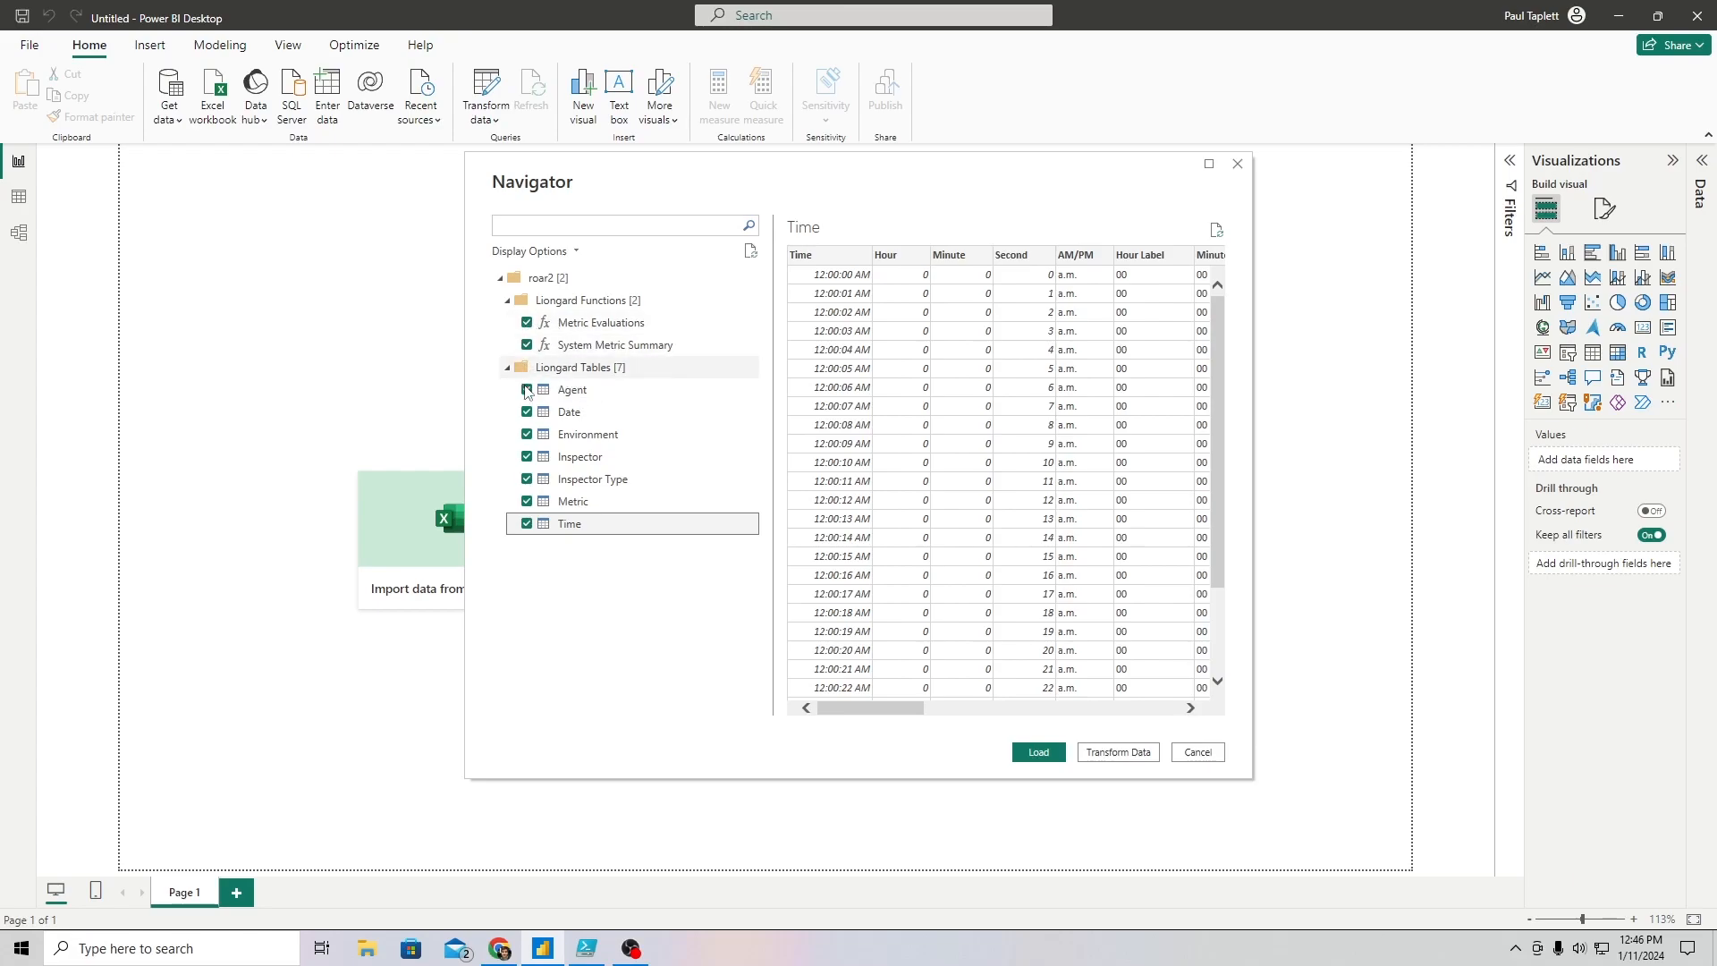
click(1124, 753)
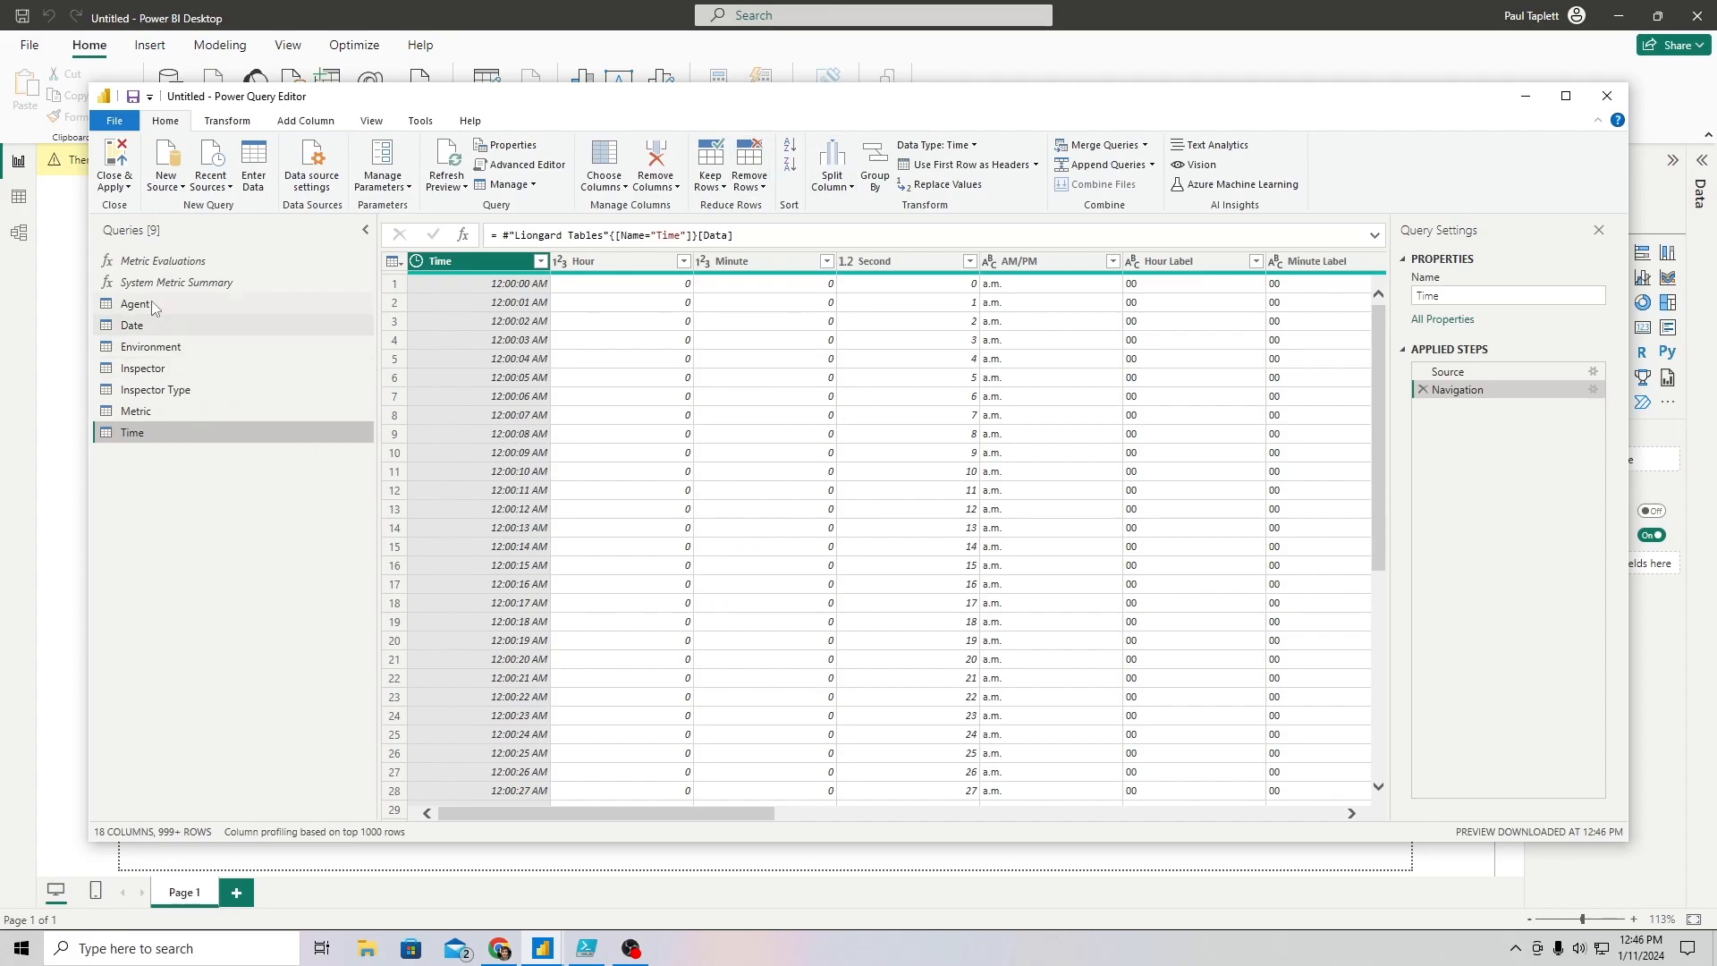
- Review the Environment query's columns in Power Query Editor and open the Inspector query
click(148, 348)
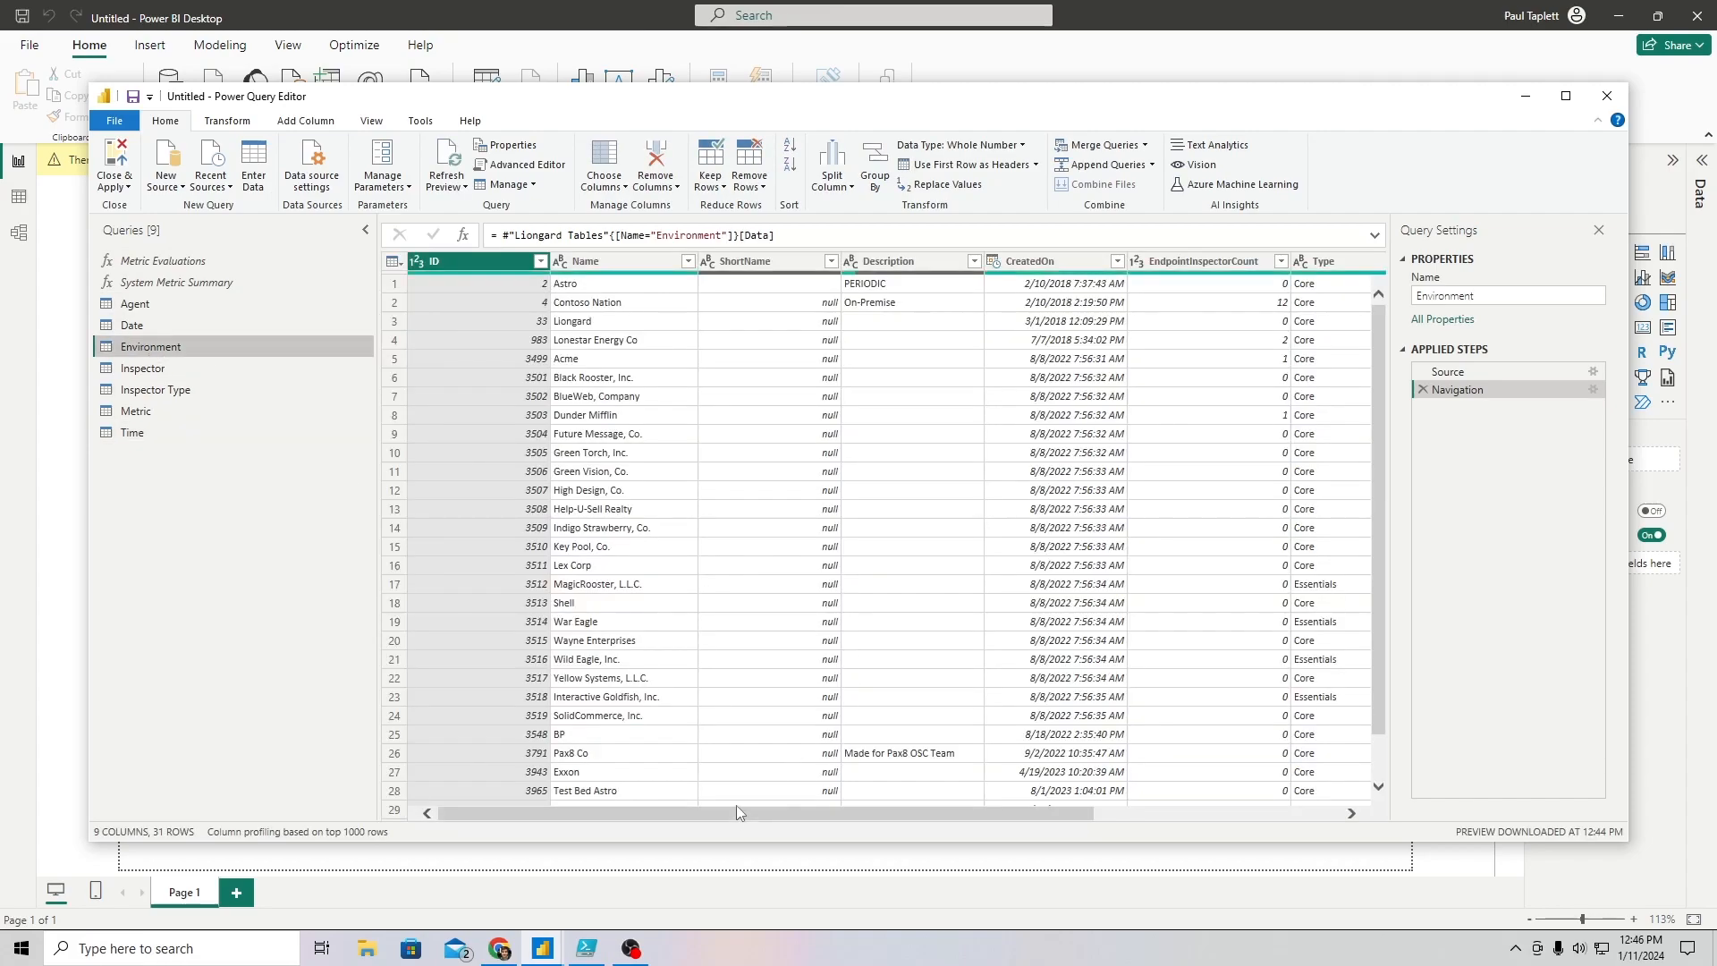
drag(789, 813, 748, 816)
click(151, 374)
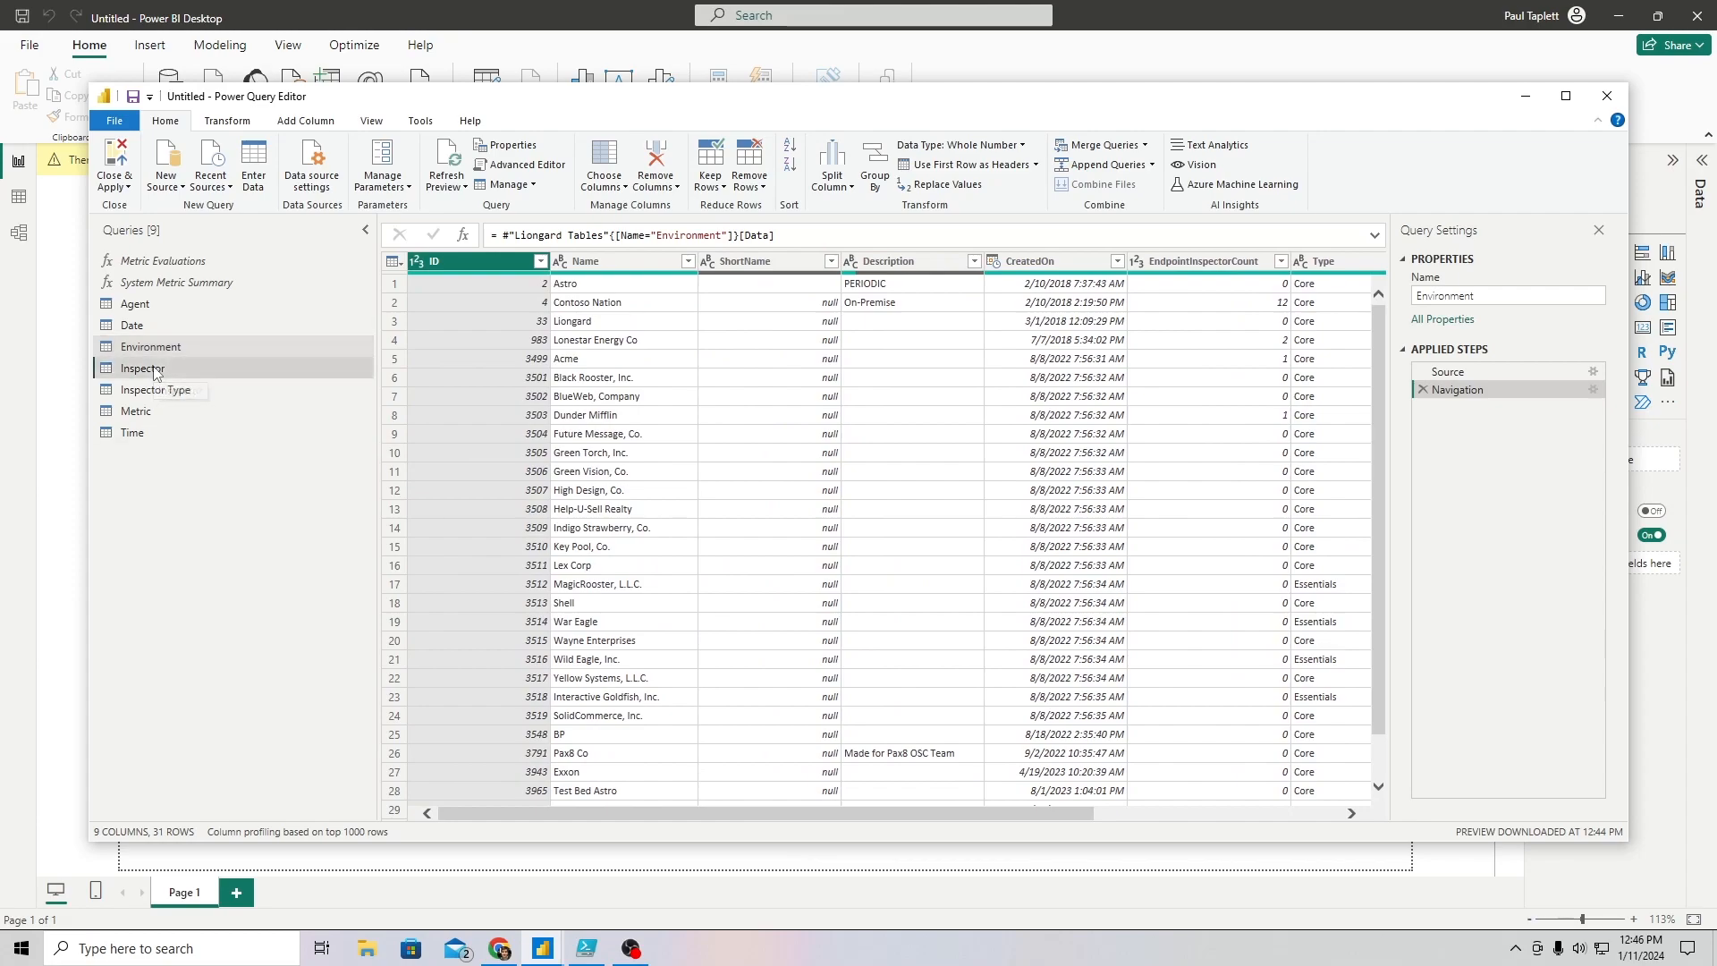